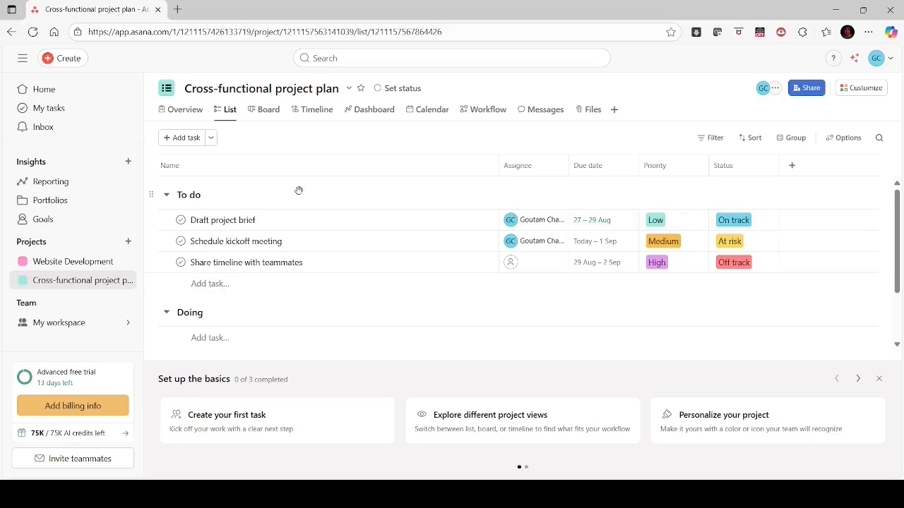
# Start a new project from the Sprint planning template in the IT category of the workflow gallery
pyautogui.click(63, 61)
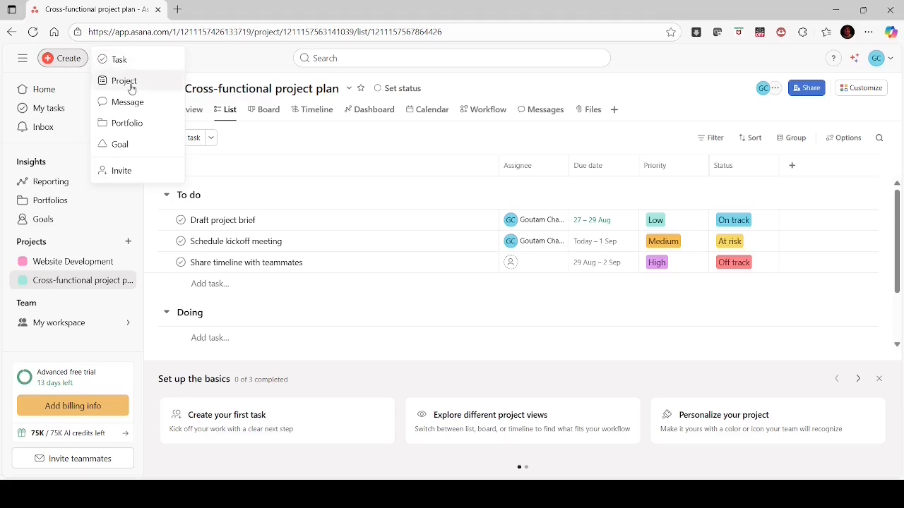
pyautogui.click(132, 83)
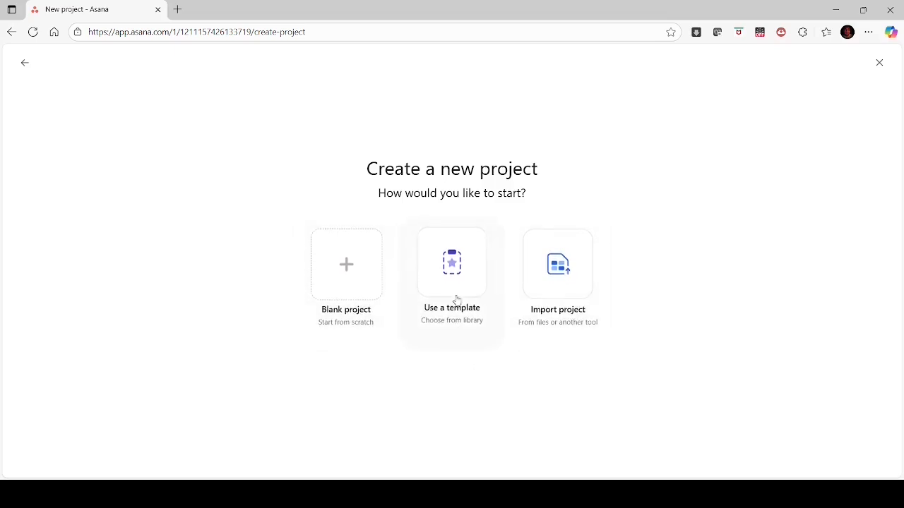
pyautogui.click(459, 286)
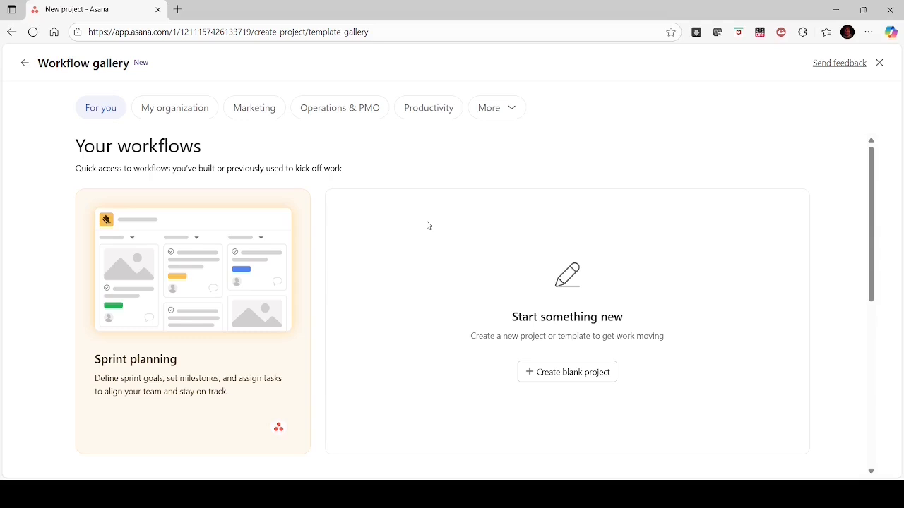
pyautogui.click(512, 106)
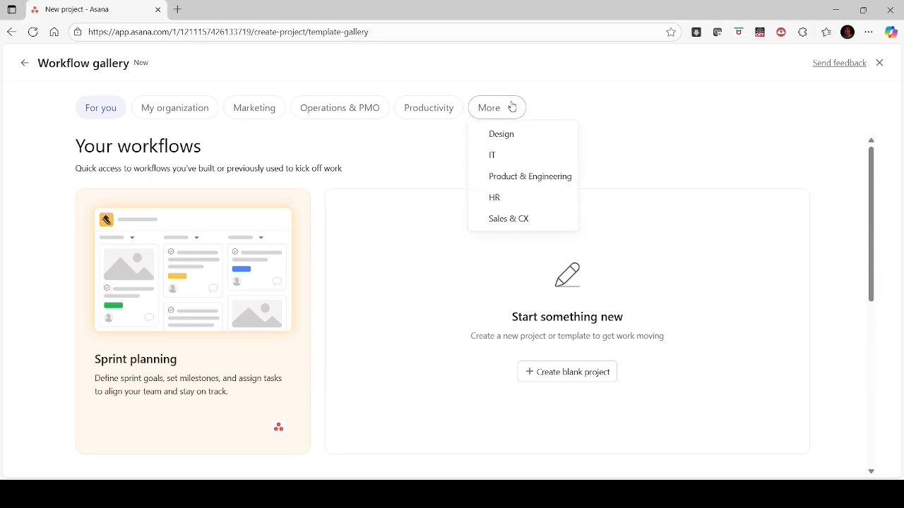
pyautogui.click(495, 155)
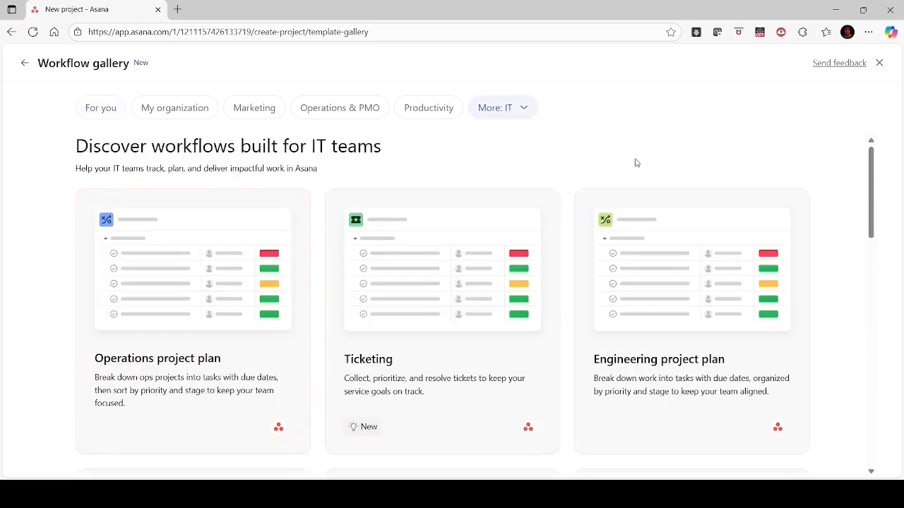
pyautogui.moveTo(871, 219); pyautogui.dragTo(872, 391)
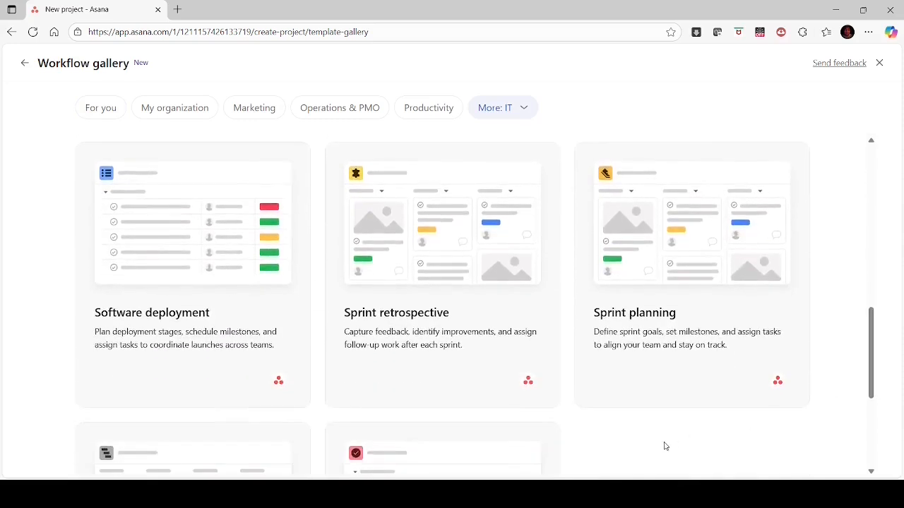
pyautogui.click(666, 265)
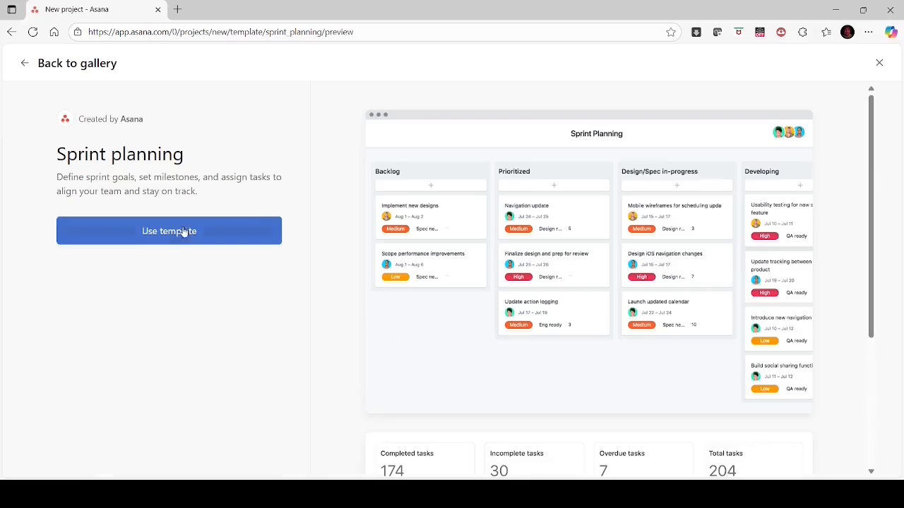
pyautogui.click(184, 232)
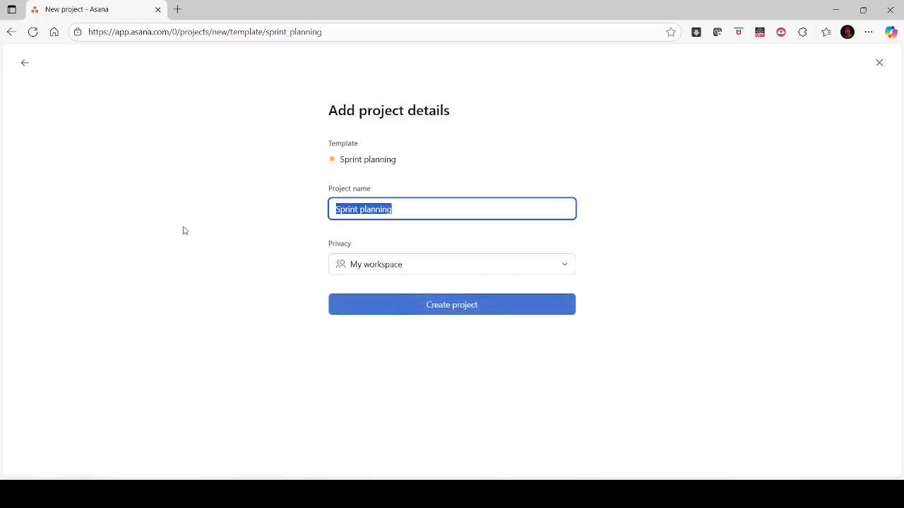
# Replace the suggested project name with "E-Commerce Platform - product Development"
pyautogui.click(406, 211)
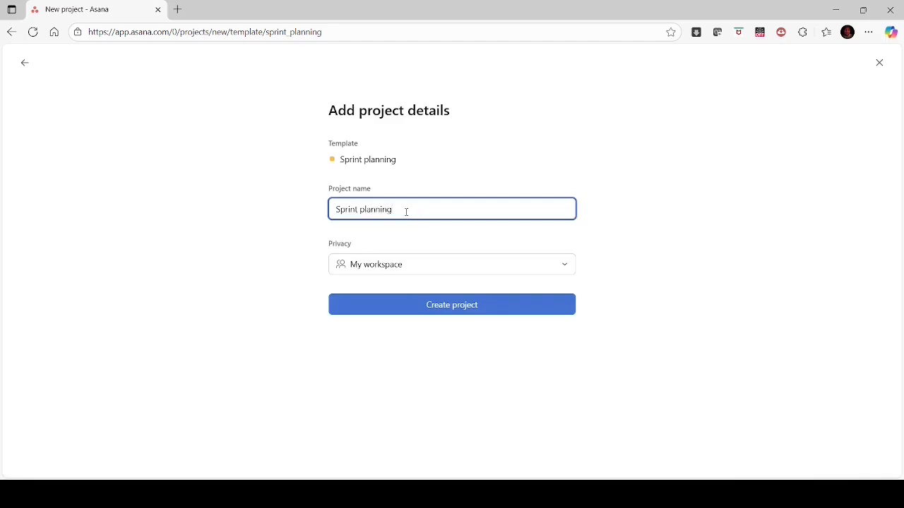
pyautogui.press('BackSpace')
pyautogui.press('BackSpace')
pyautogui.press('BackSpace')
pyautogui.press('BackSpace')
pyautogui.press('BackSpace')
pyautogui.press('BackSpace')
pyautogui.press('BackSpace')
pyautogui.press('BackSpace')
pyautogui.press('BackSpace')
pyautogui.press('BackSpace')
pyautogui.press('BackSpace')
pyautogui.press('BackSpace')
pyautogui.press('BackSpace')
pyautogui.press('BackSpace')
pyautogui.press('BackSpace')
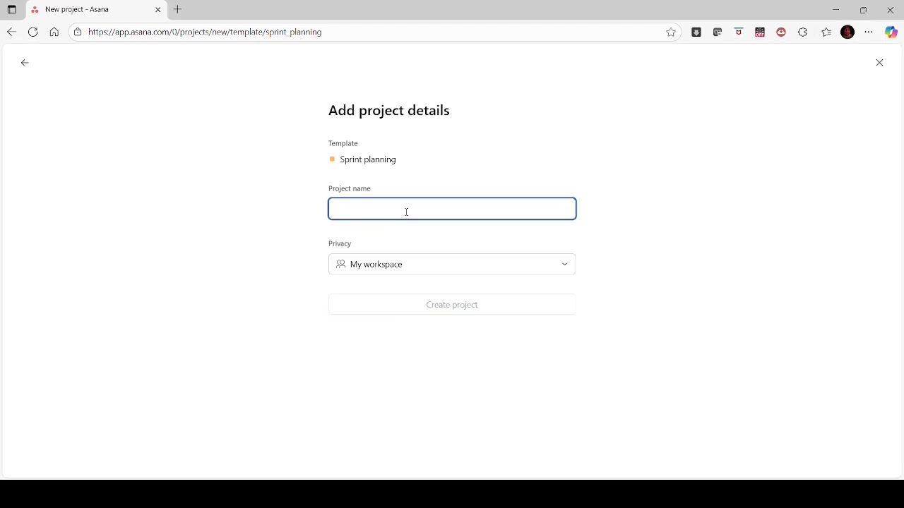
pyautogui.write('E')
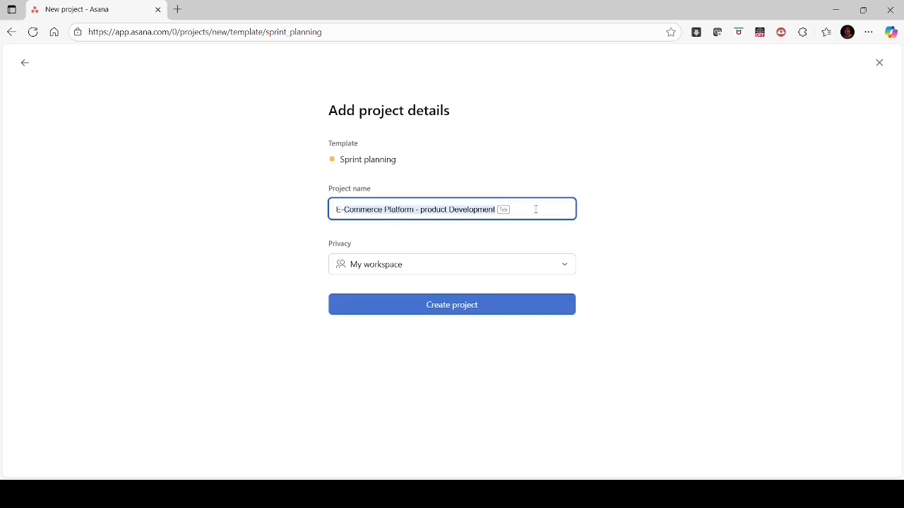
pyautogui.click(672, 282)
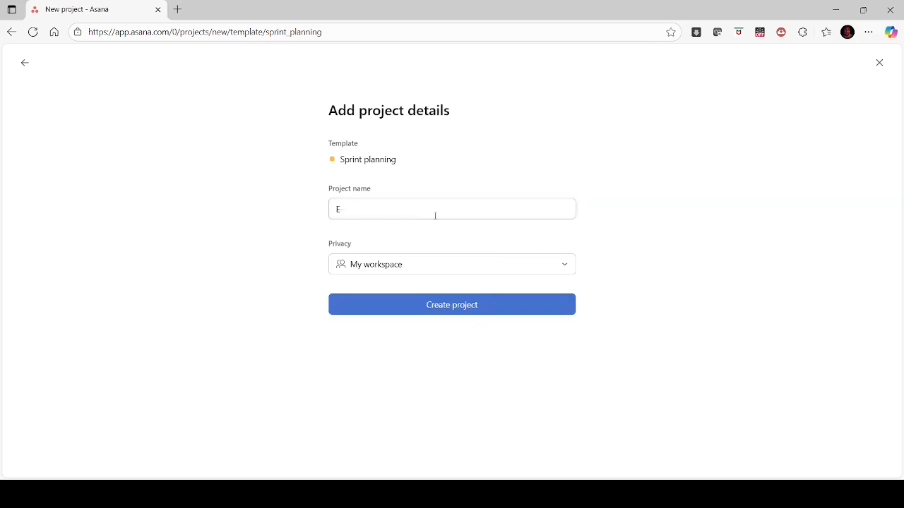
pyautogui.click(379, 213)
pyautogui.press('Tab')
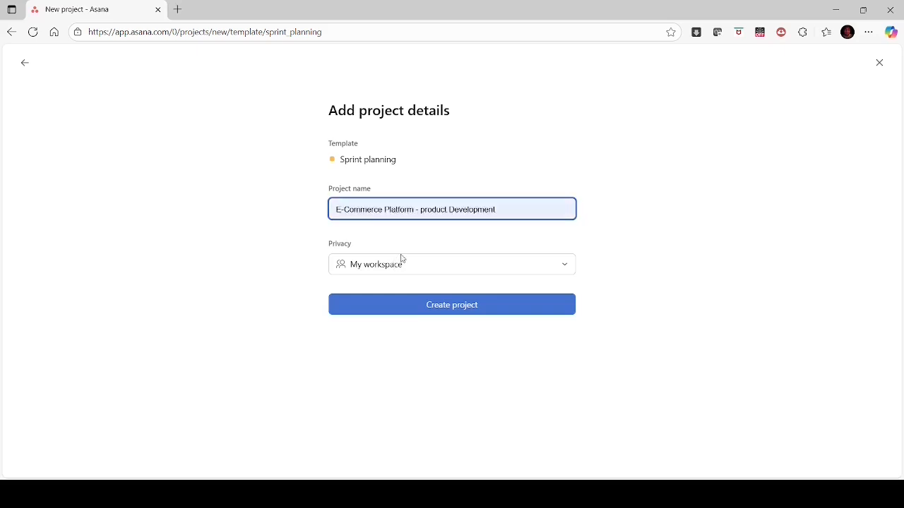
pyautogui.click(683, 272)
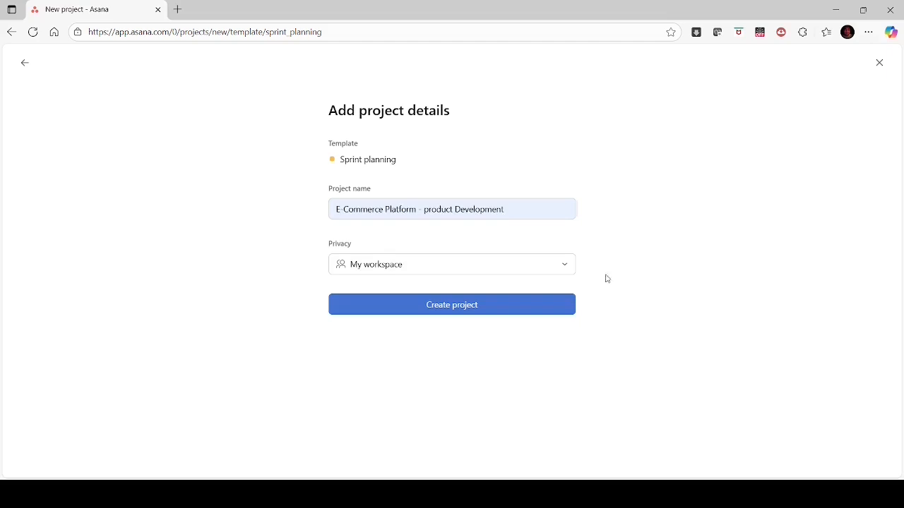
# Review the privacy choices, keep My workspace, and create the project
pyautogui.click(566, 265)
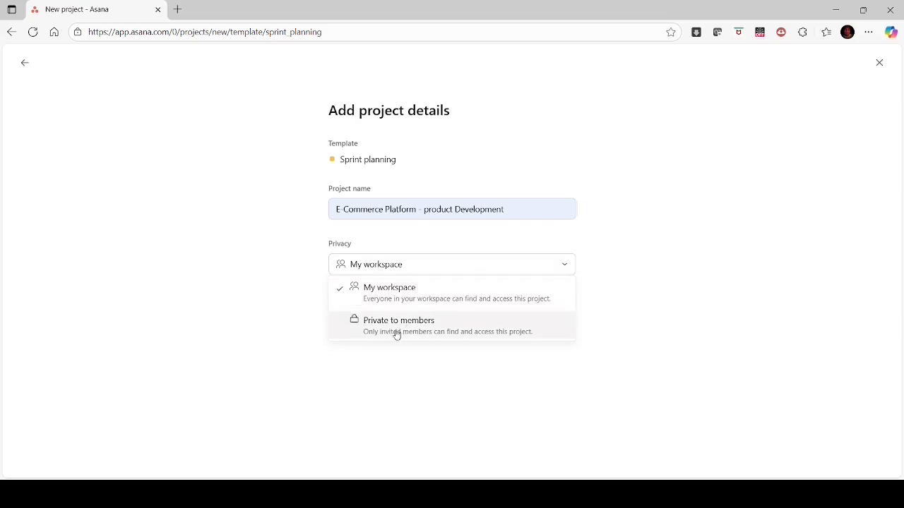
pyautogui.click(626, 310)
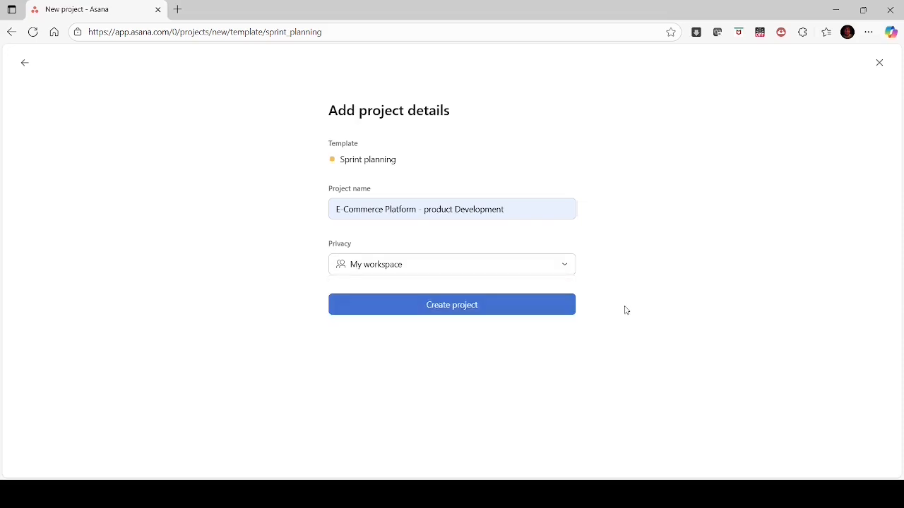
pyautogui.click(456, 307)
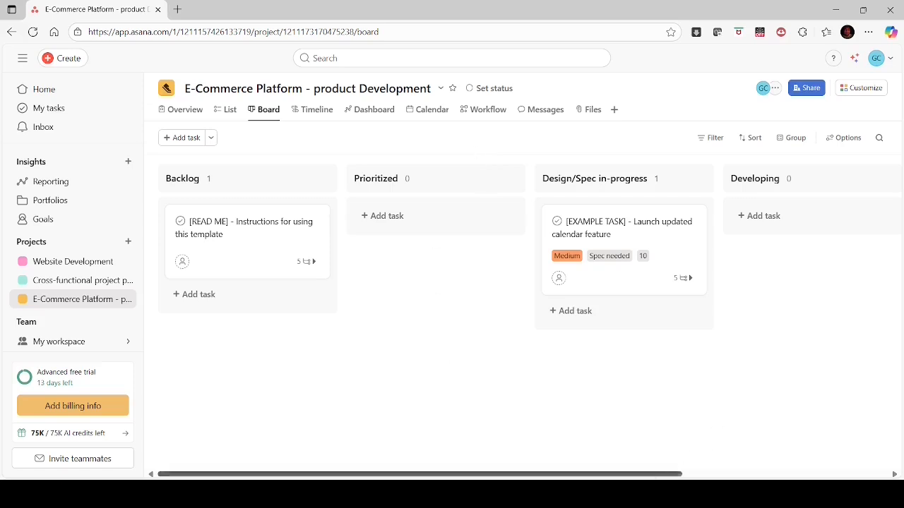
# Rename the board's Prioritized section to "Sprint Backlog"
pyautogui.moveTo(668, 476); pyautogui.dragTo(560, 464)
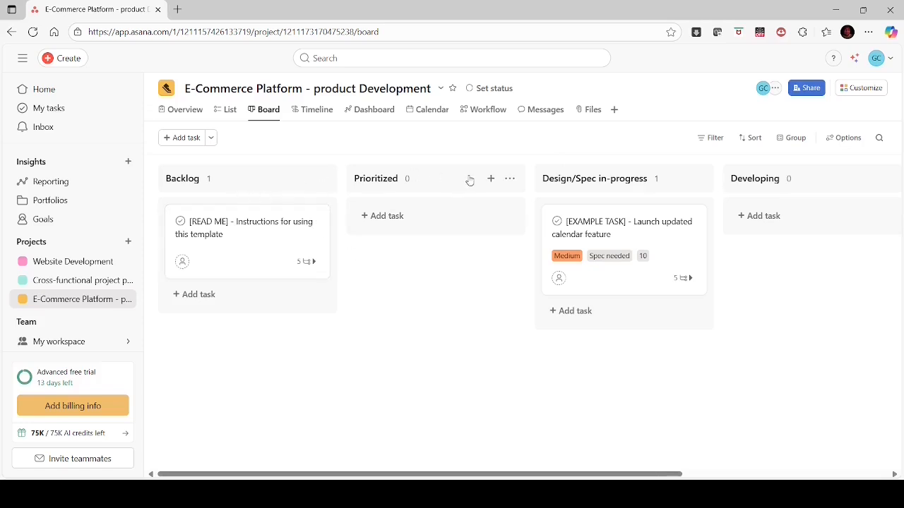
pyautogui.click(398, 183)
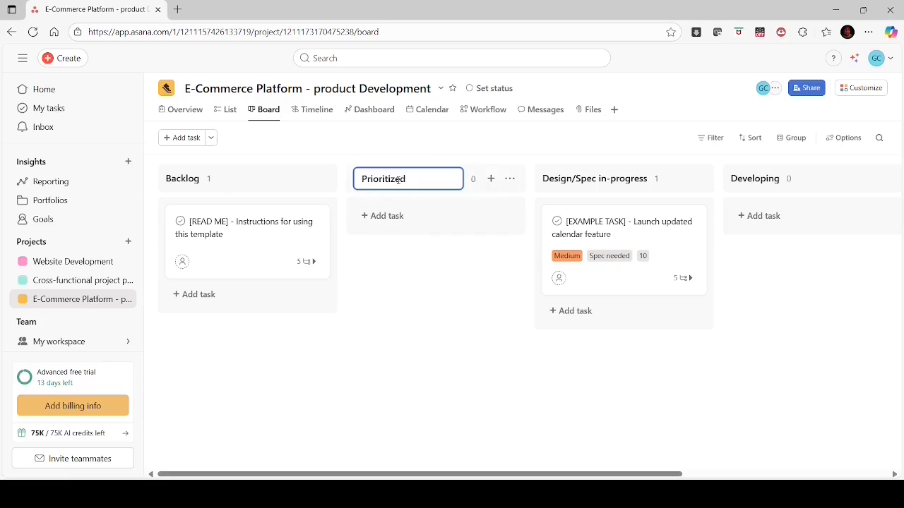
pyautogui.press('Delete')
pyautogui.press('Delete')
pyautogui.press('Delete')
pyautogui.press('Delete')
pyautogui.press('Delete')
pyautogui.press('Delete')
pyautogui.press('Delete')
pyautogui.press('Delete')
pyautogui.press('Delete')
pyautogui.press('Delete')
pyautogui.press('Delete')
pyautogui.write('Sprint Backlog')
pyautogui.press('Return')
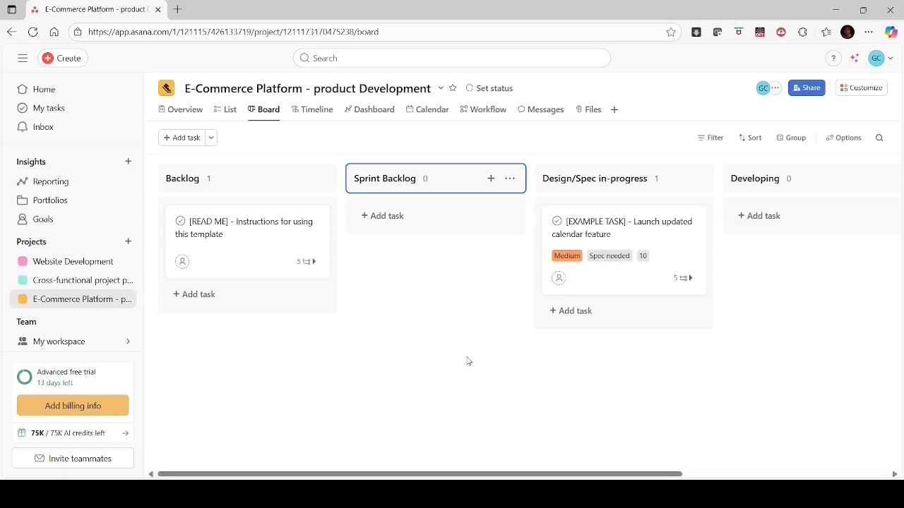
# Rename the Design/Spec in-progress section to "To Do"
pyautogui.click(611, 181)
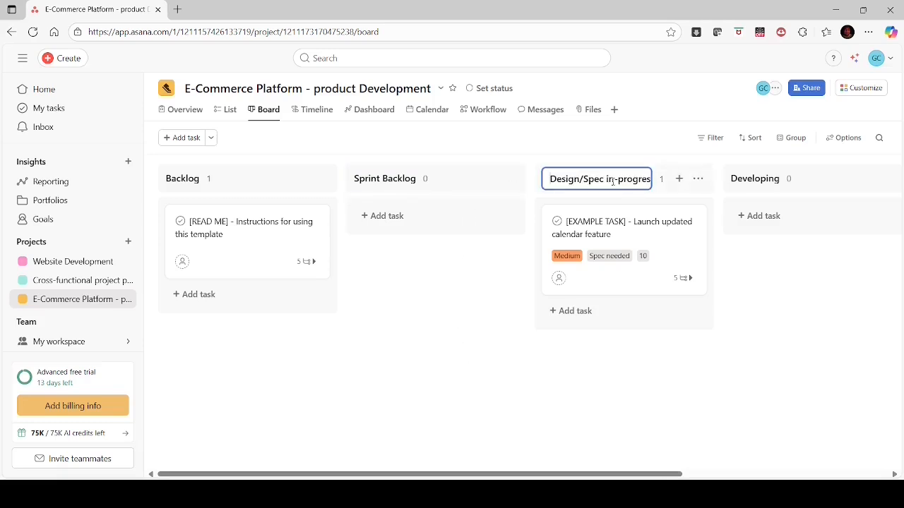
pyautogui.press('Delete')
pyautogui.press('Delete')
pyautogui.press('Delete')
pyautogui.press('Delete')
pyautogui.press('Delete')
pyautogui.press('Delete')
pyautogui.press('Delete')
pyautogui.press('Delete')
pyautogui.press('Delete')
pyautogui.press('Delete')
pyautogui.press('Delete')
pyautogui.press('Delete')
pyautogui.press('Delete')
pyautogui.press('Delete')
pyautogui.press('Delete')
pyautogui.press('Delete')
pyautogui.press('Delete')
pyautogui.press('Delete')
pyautogui.press('Delete')
pyautogui.press('Delete')
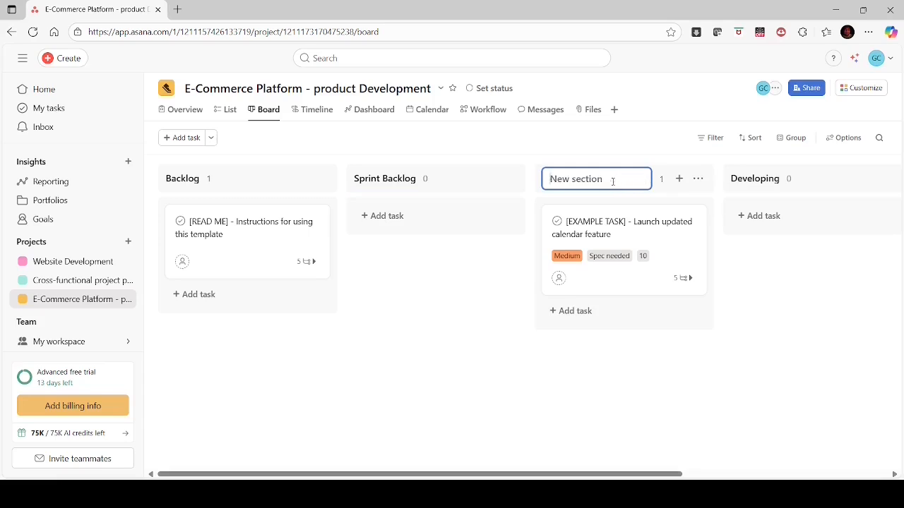
pyautogui.write('To Do')
pyautogui.press('Return')
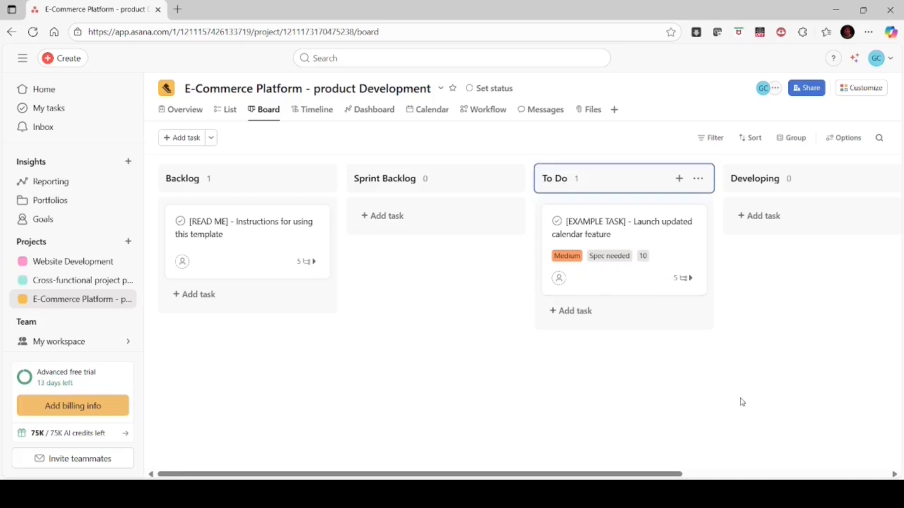
# Rename the Developing section to "In Progress"
pyautogui.moveTo(638, 477); pyautogui.dragTo(805, 434)
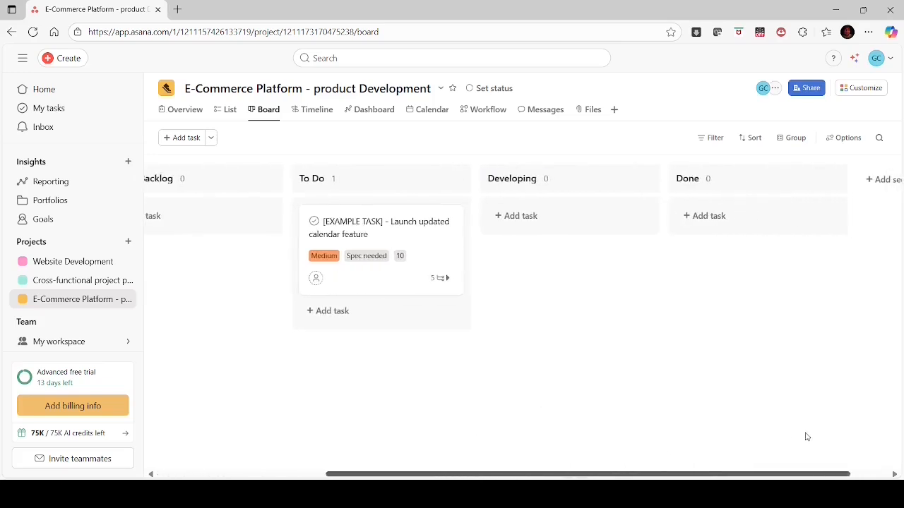
pyautogui.click(571, 181)
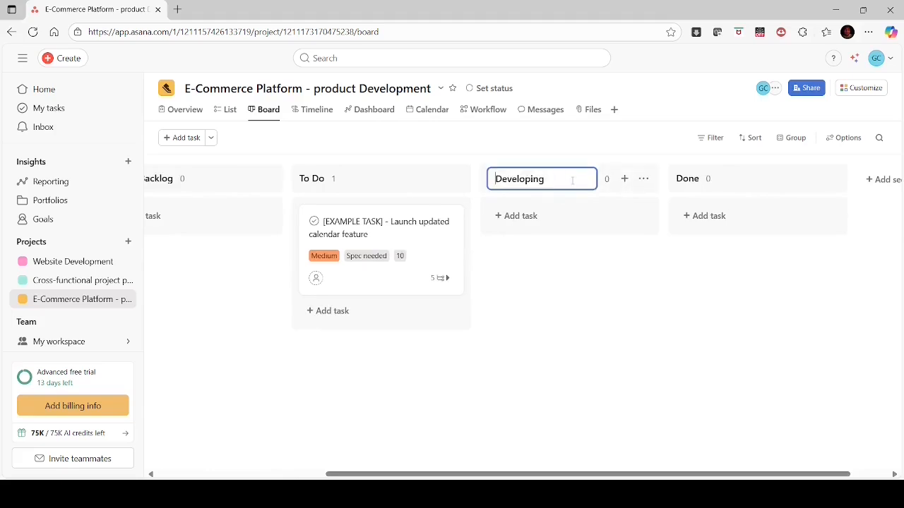
pyautogui.press('Delete')
pyautogui.press('Delete')
pyautogui.press('Delete')
pyautogui.press('Delete')
pyautogui.press('Delete')
pyautogui.press('Delete')
pyautogui.press('Delete')
pyautogui.press('Delete')
pyautogui.press('Delete')
pyautogui.press('Delete')
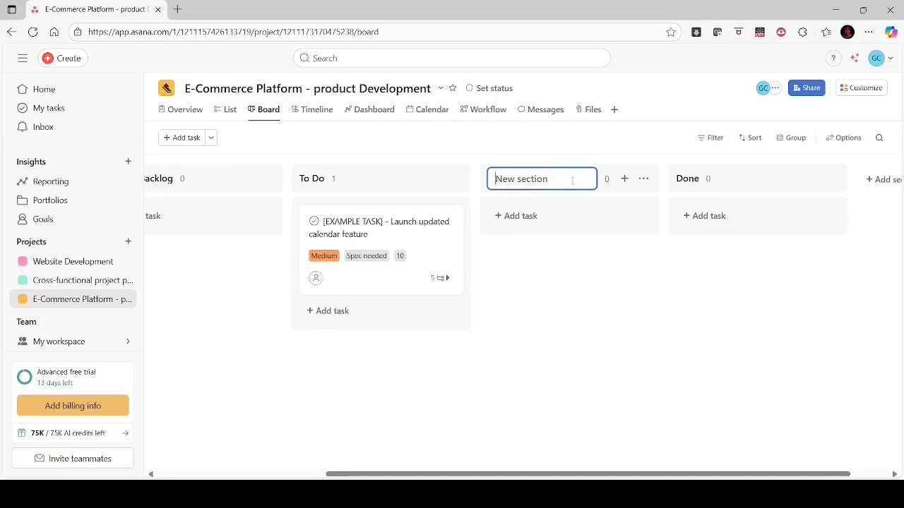
pyautogui.write('In Progress')
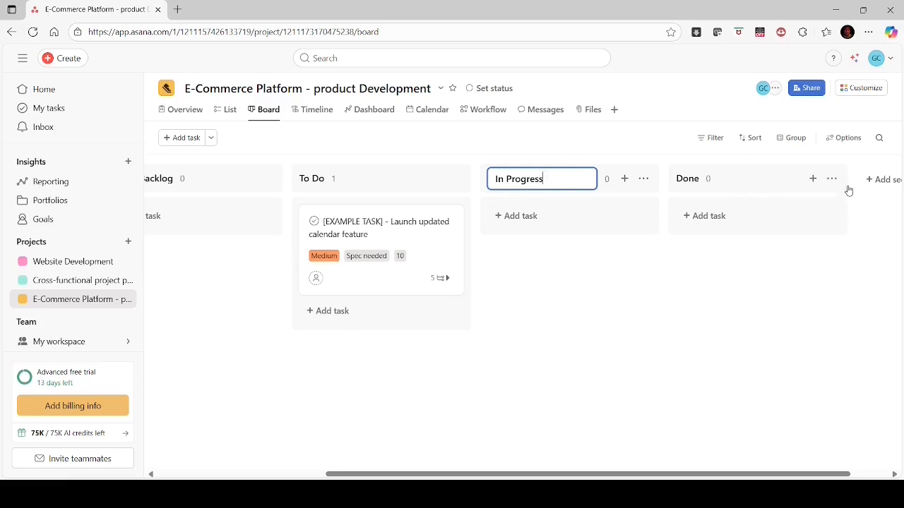
# Add a new section named "Code Review/QA" at the end of the board, after Done
pyautogui.click(884, 179)
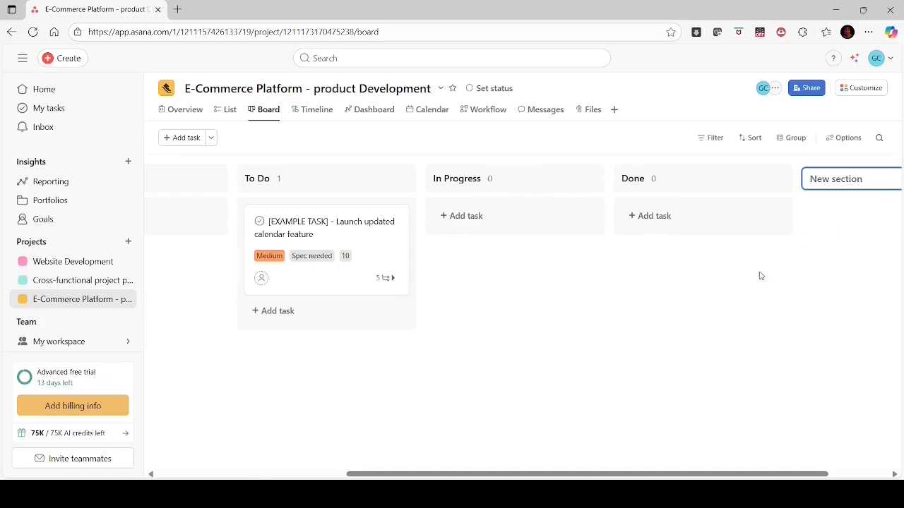
pyautogui.click(795, 252)
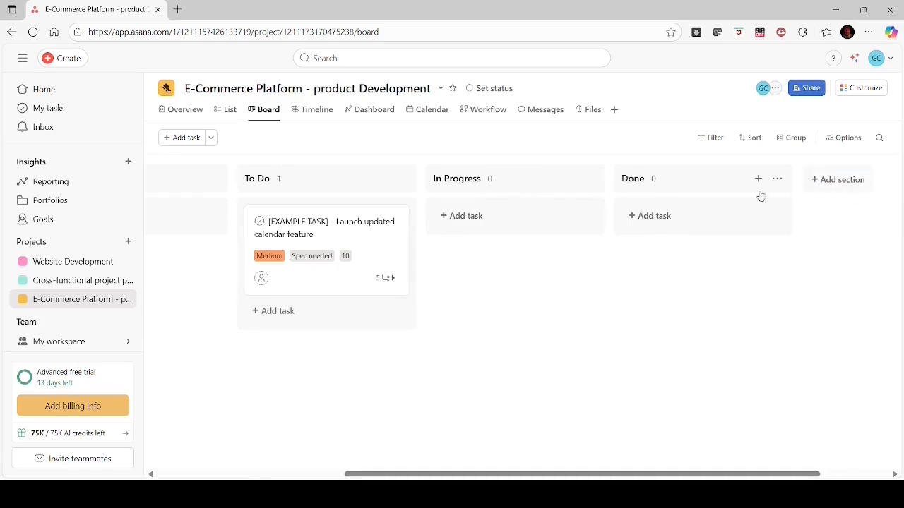
pyautogui.click(846, 181)
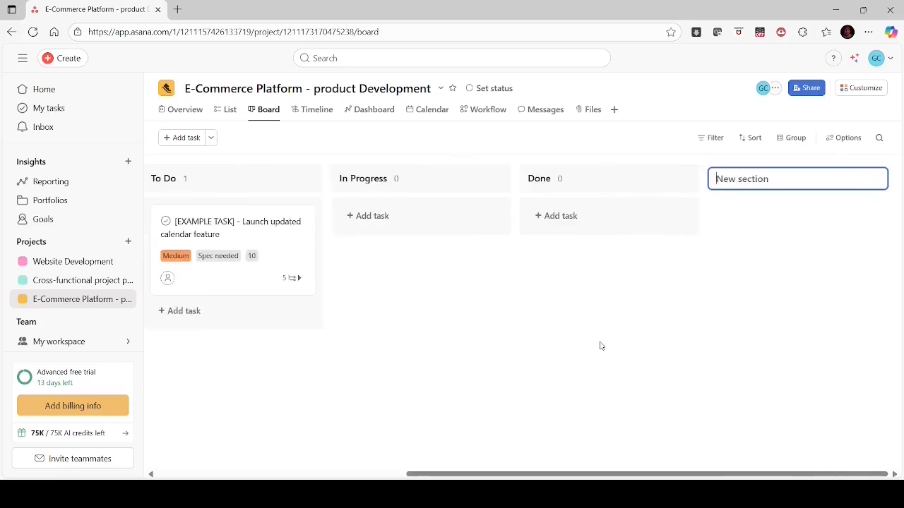
pyautogui.write('Code Review/')
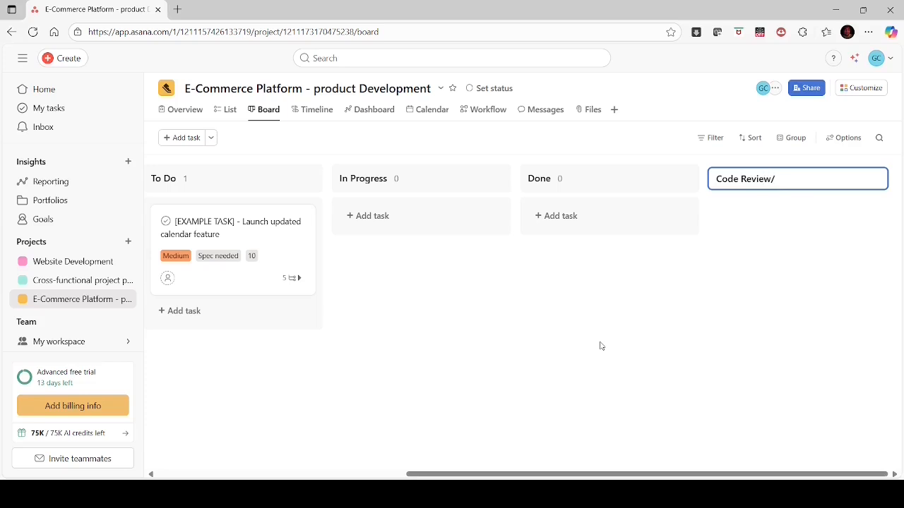
pyautogui.write('QA')
pyautogui.press('Return')
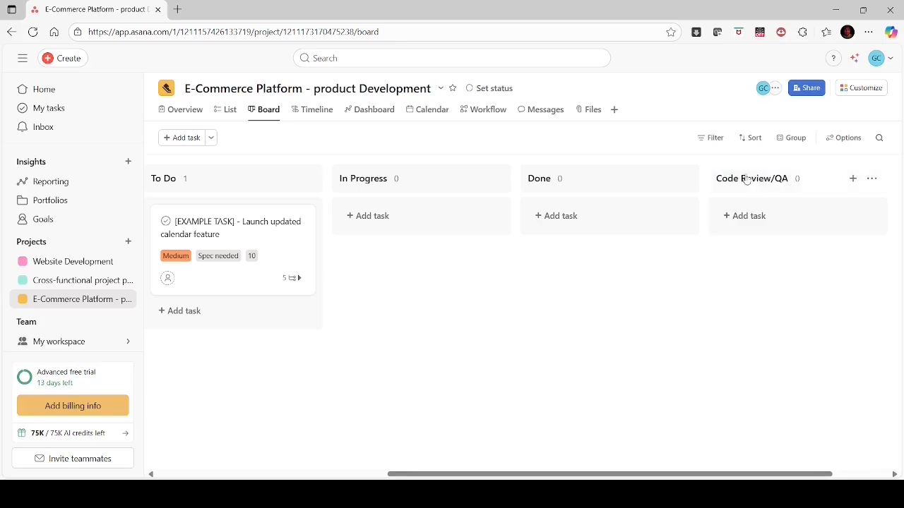
# Move the Code Review/QA section between In Progress and Done, and return to the start of the board
pyautogui.moveTo(746, 179); pyautogui.dragTo(568, 183)
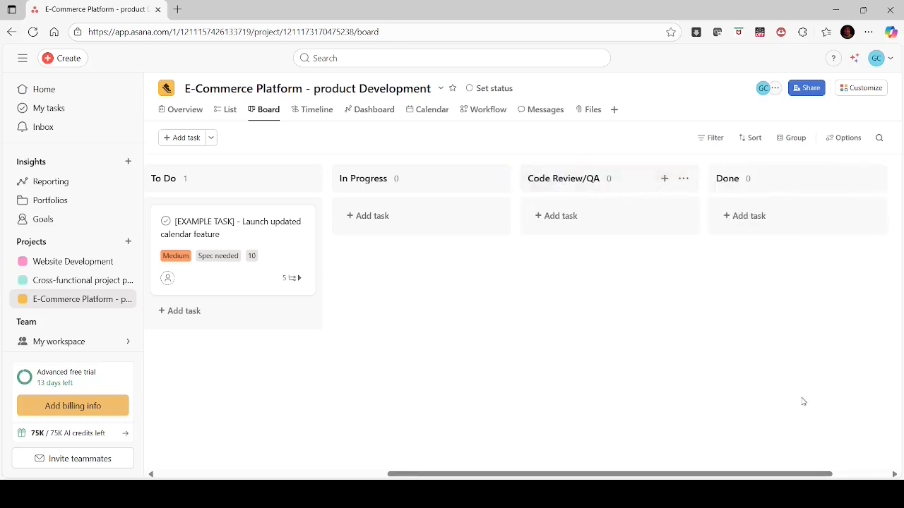
pyautogui.moveTo(794, 472); pyautogui.dragTo(481, 468)
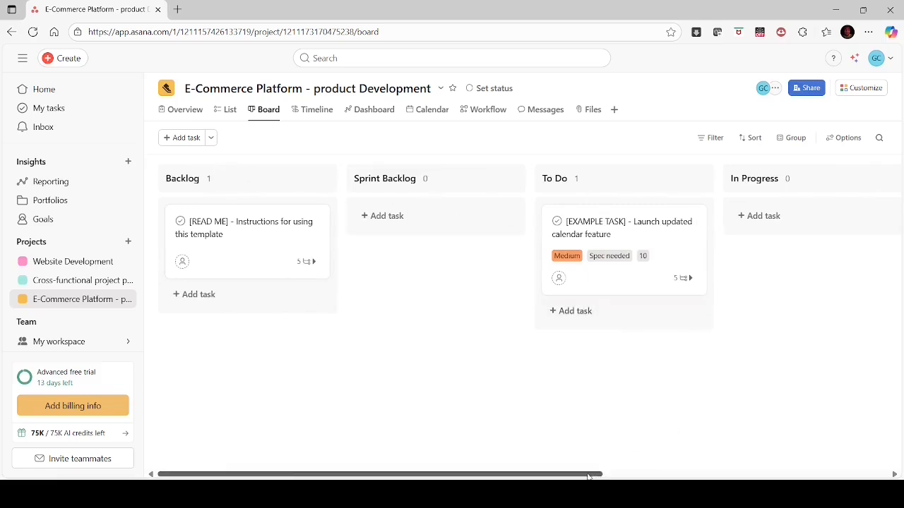
pyautogui.moveTo(589, 472); pyautogui.dragTo(399, 449)
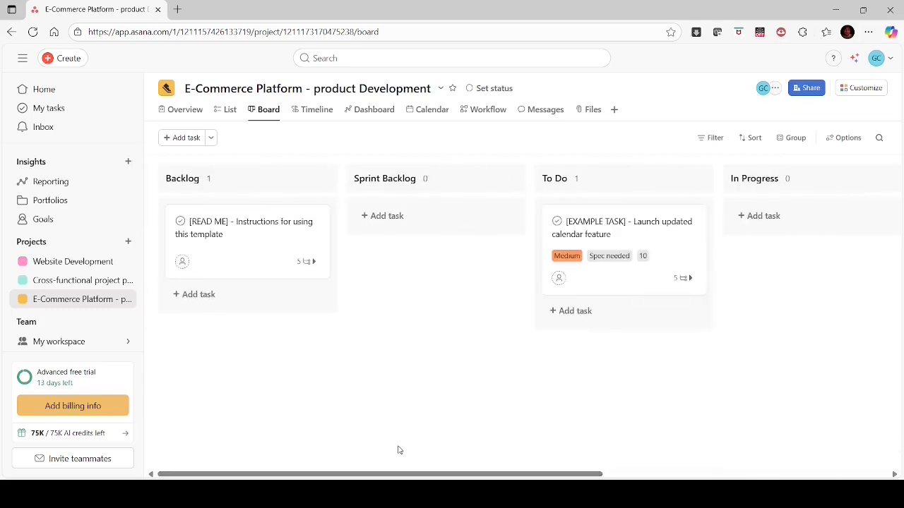
# Delete the [READ ME] instructions task from Backlog and the [EXAMPLE TASK] calendar feature task from To Do
pyautogui.rightClick(279, 241)
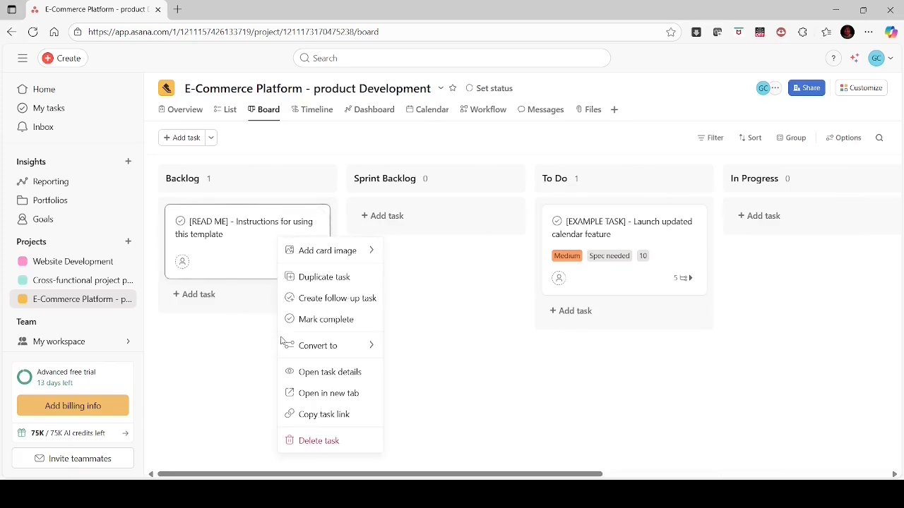
pyautogui.click(338, 441)
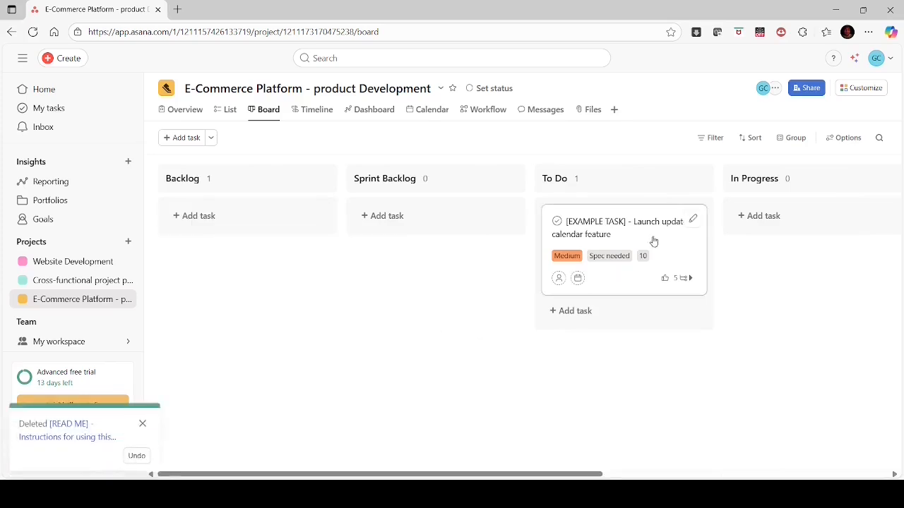
pyautogui.rightClick(674, 247)
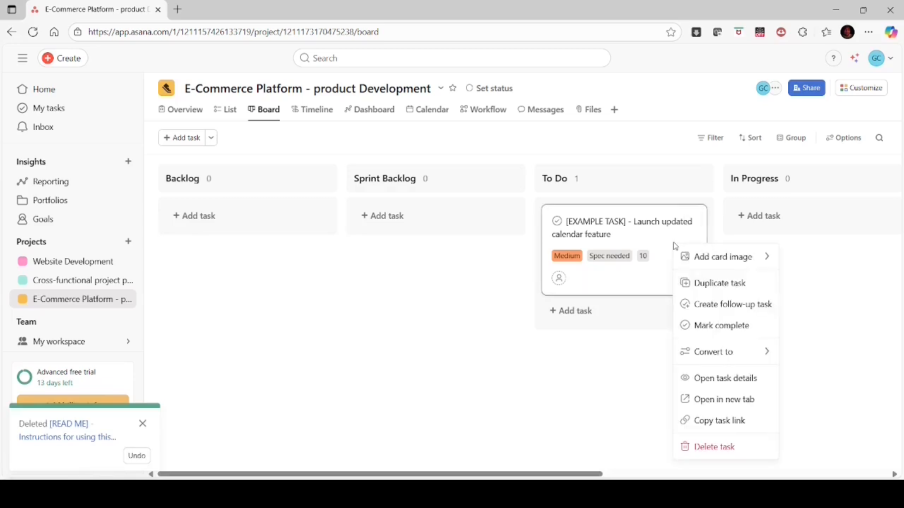
pyautogui.click(723, 447)
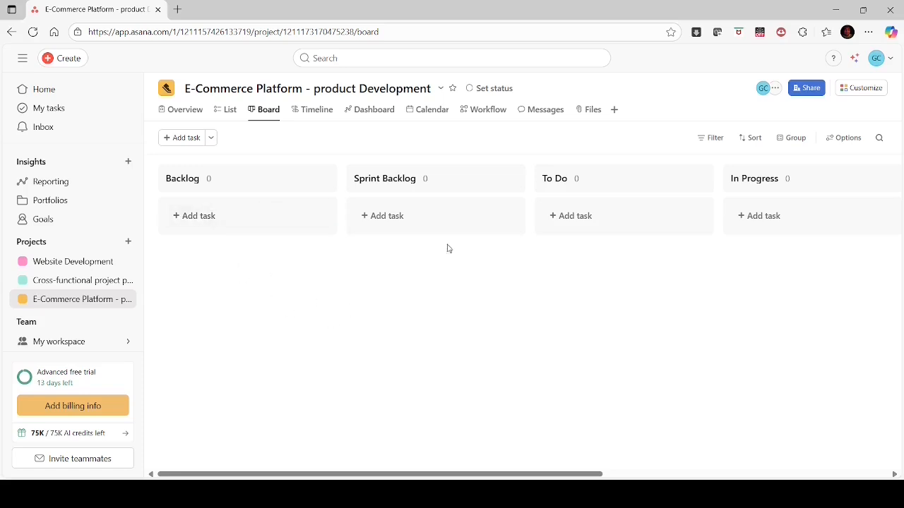
# Add a blank task to the Backlog section, open its details and close them again
pyautogui.click(262, 217)
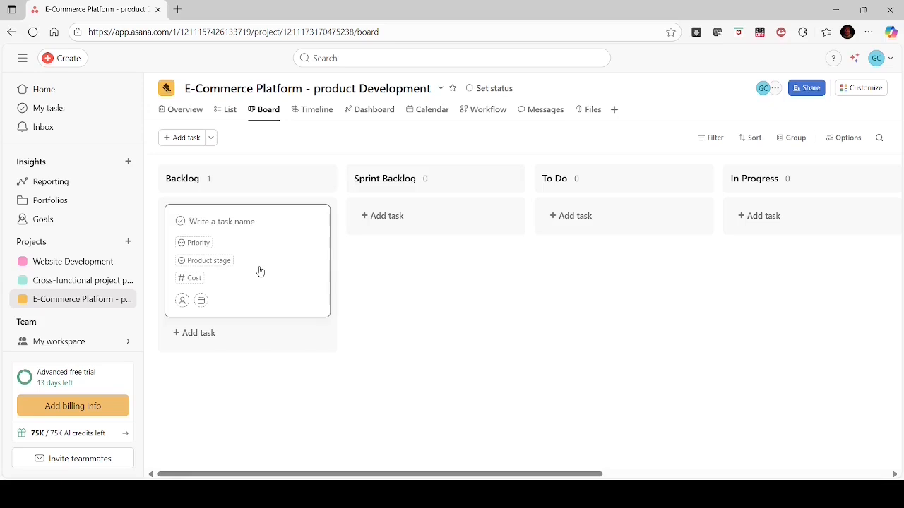
pyautogui.click(288, 243)
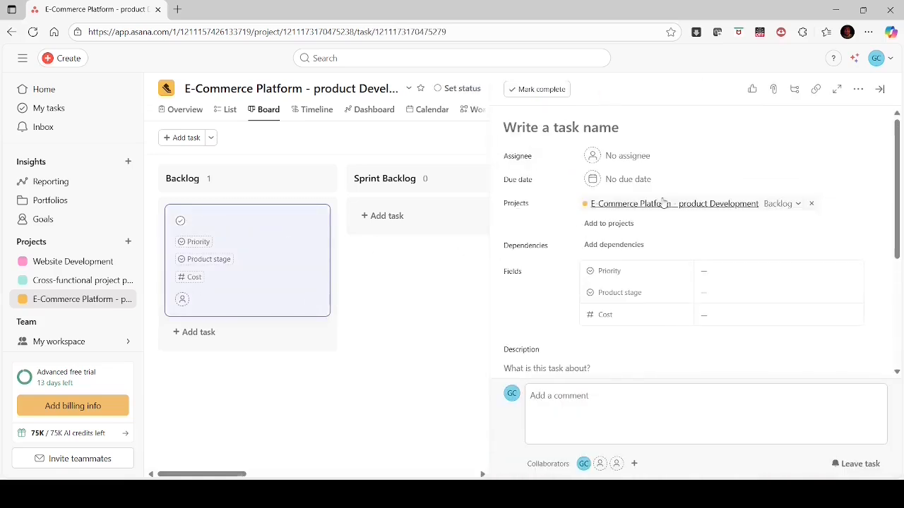
pyautogui.click(880, 89)
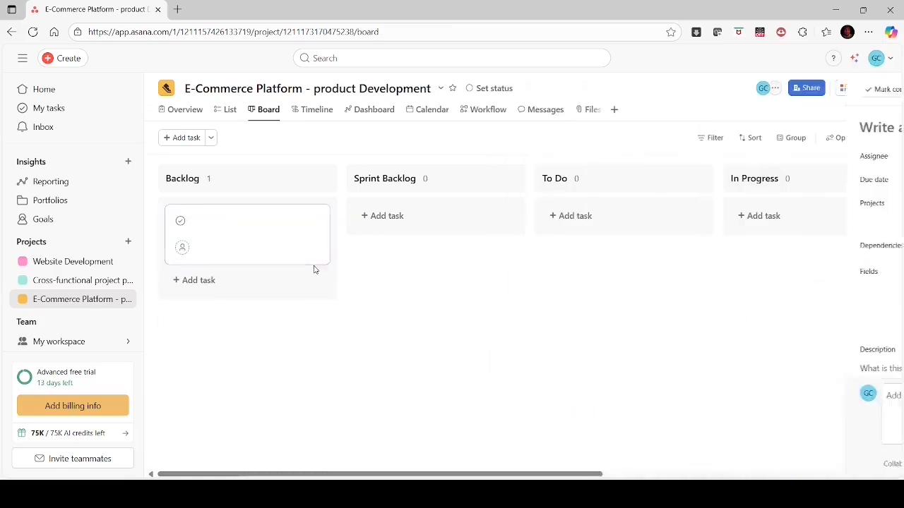
# Start a new custom field from the blank Backlog task, titled "Story Points", keeping the Single-select type
pyautogui.click(317, 219)
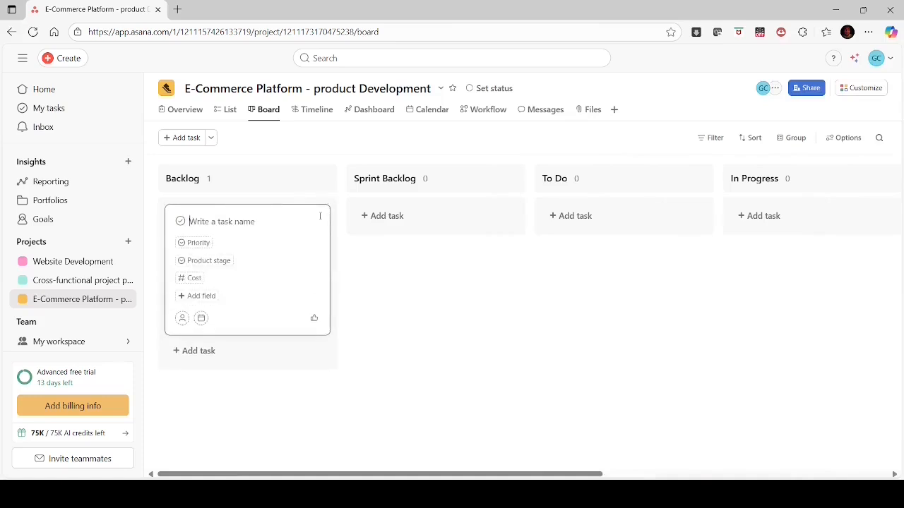
pyautogui.click(201, 296)
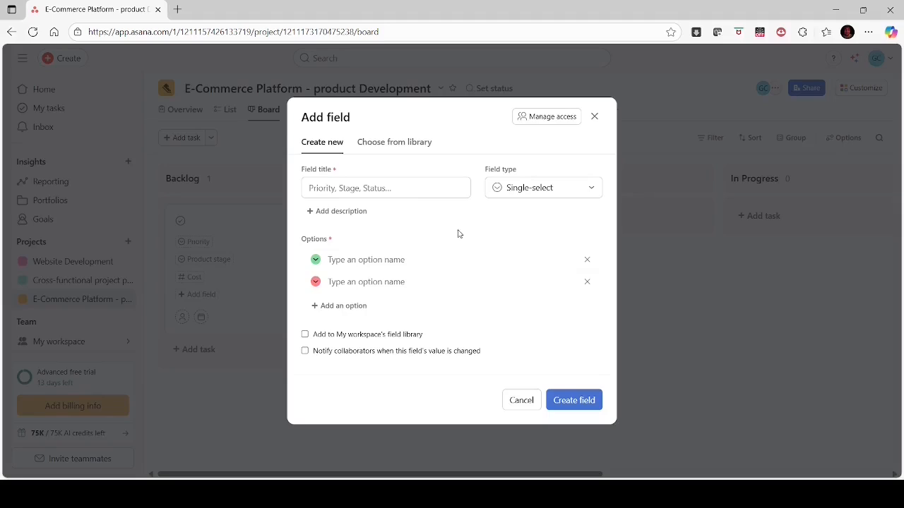
pyautogui.click(381, 188)
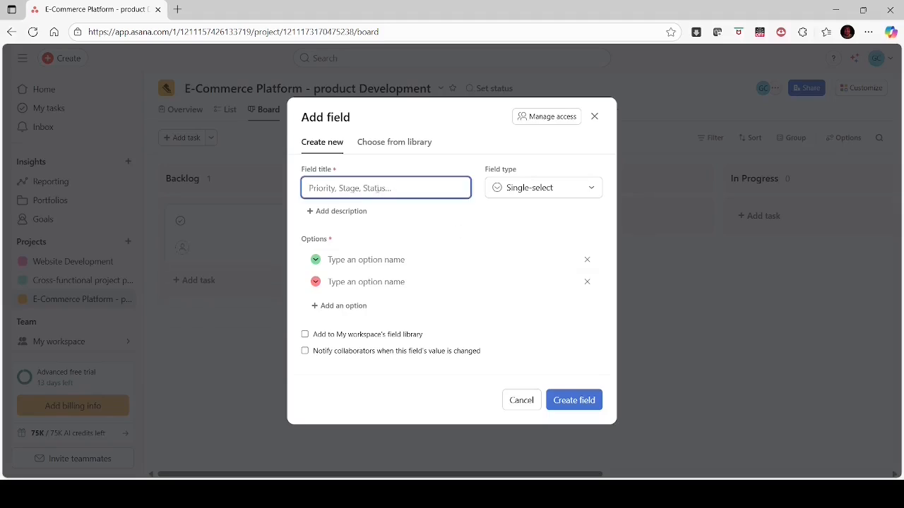
pyautogui.write('Story Points')
pyautogui.click(546, 195)
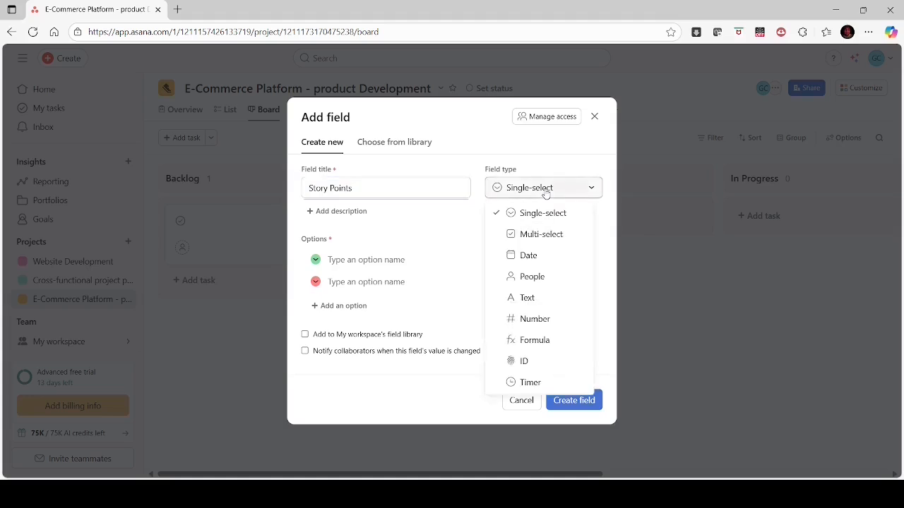
pyautogui.click(544, 196)
# Give the Story Points field the options 1, 2, 3, 5, 8, 13 and 21, and create the field
pyautogui.click(359, 262)
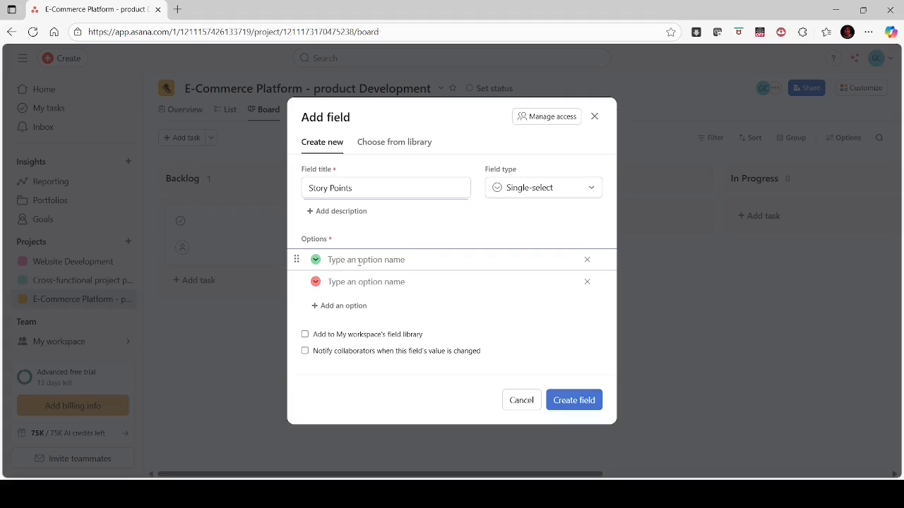
pyautogui.write('1')
pyautogui.click(353, 288)
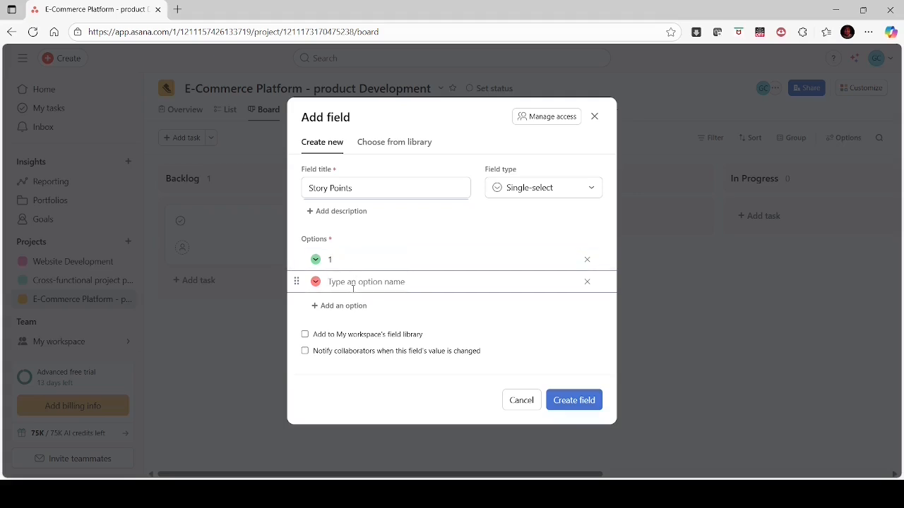
pyautogui.write('2')
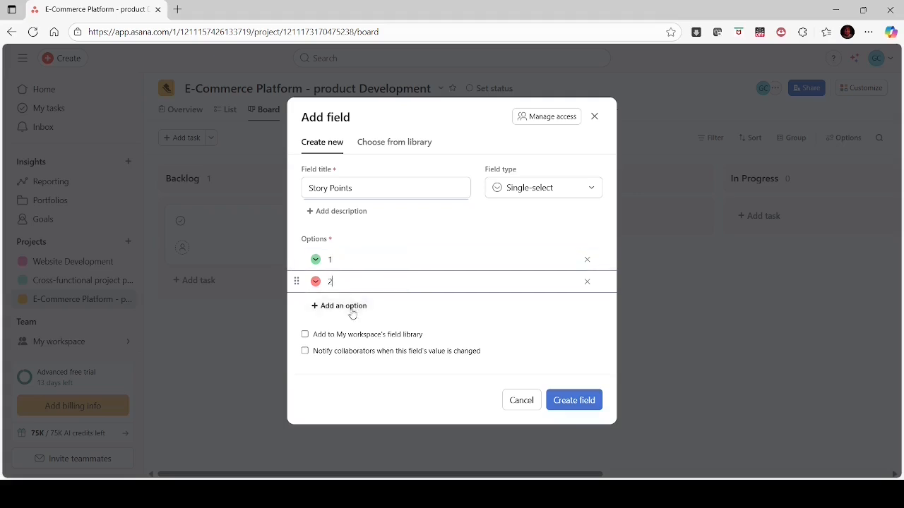
pyautogui.click(351, 308)
pyautogui.write('3')
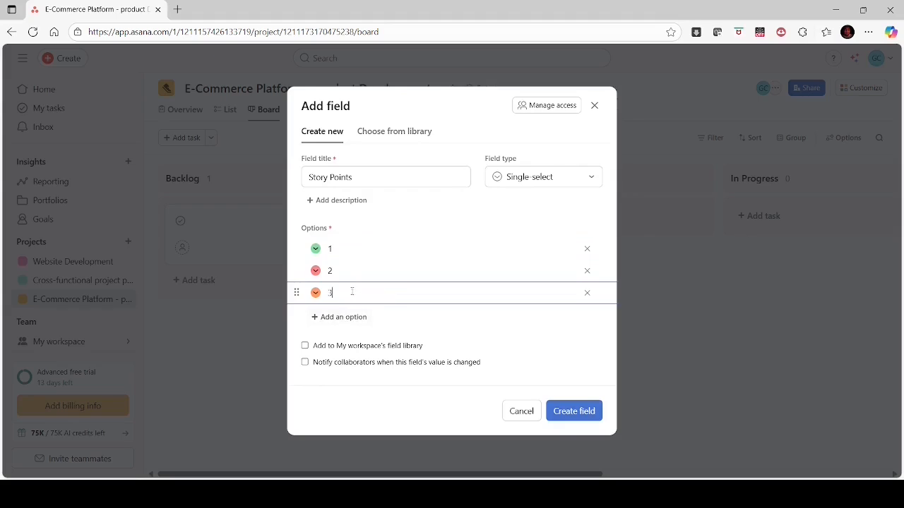
pyautogui.click(346, 321)
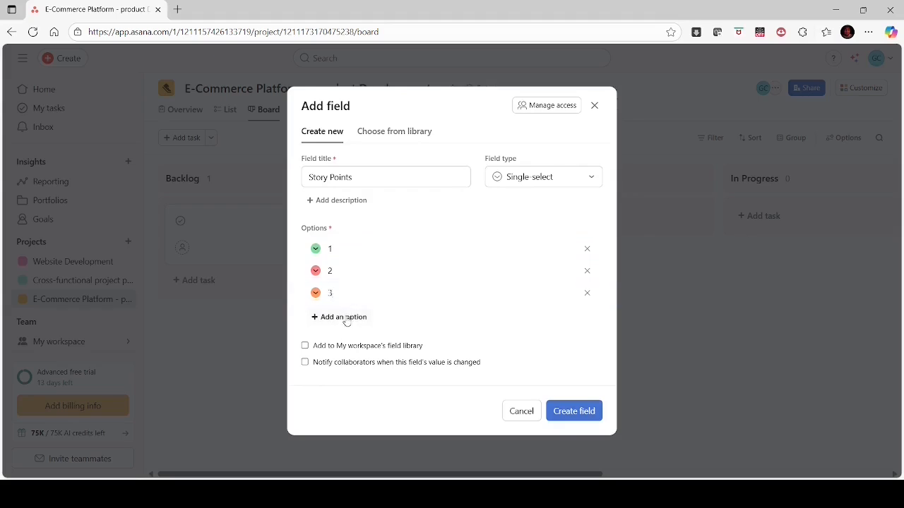
pyautogui.write('5')
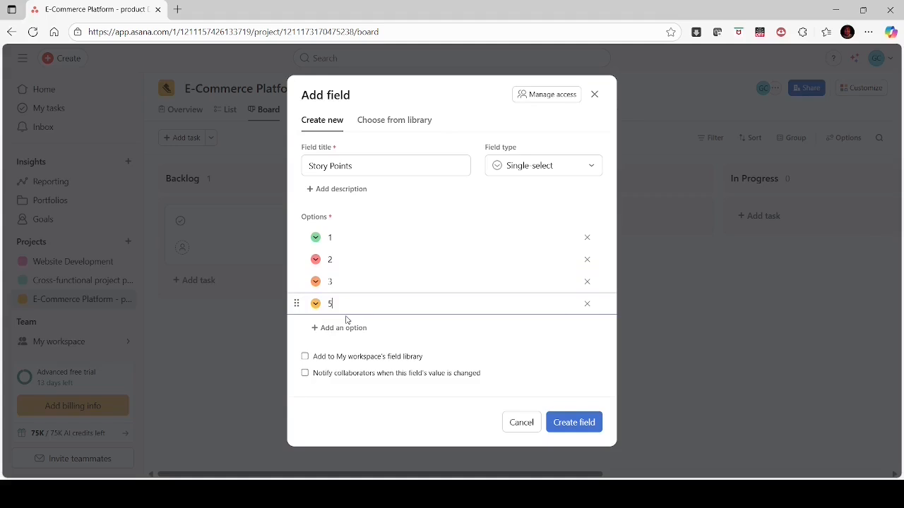
pyautogui.click(355, 328)
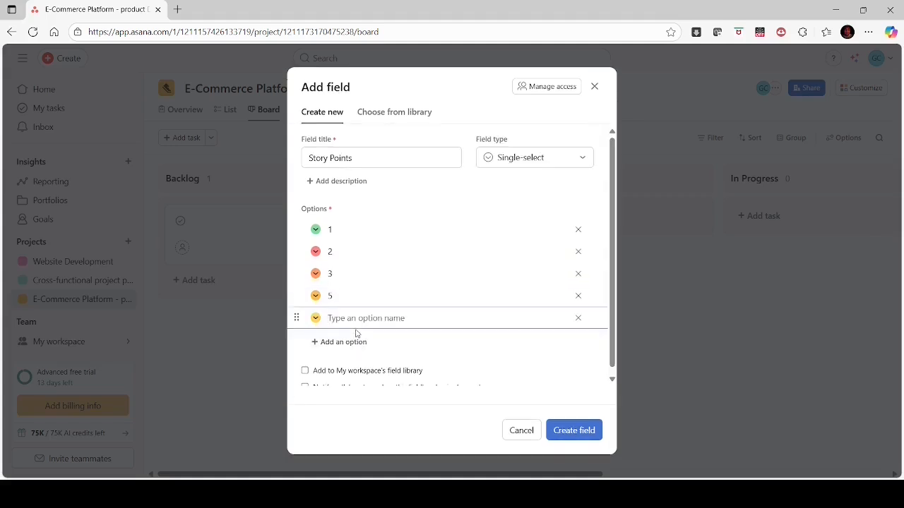
pyautogui.write('8')
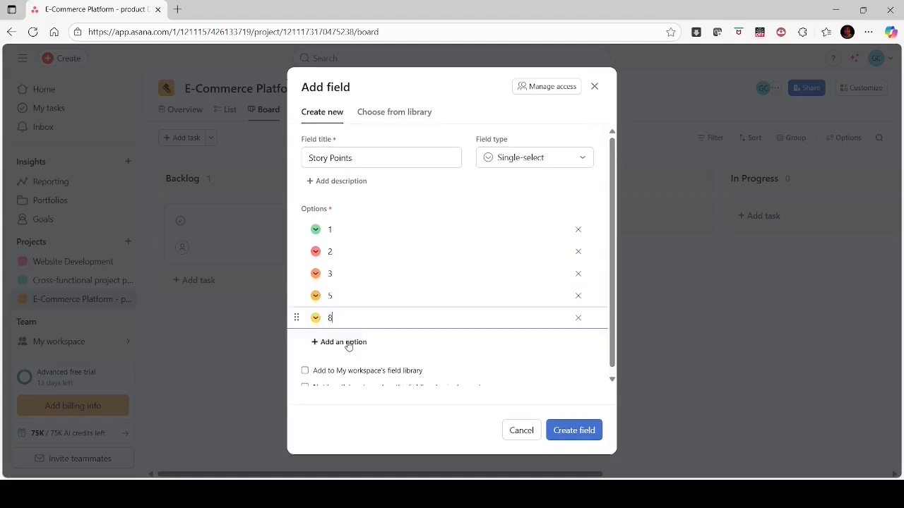
pyautogui.click(346, 342)
pyautogui.write('13')
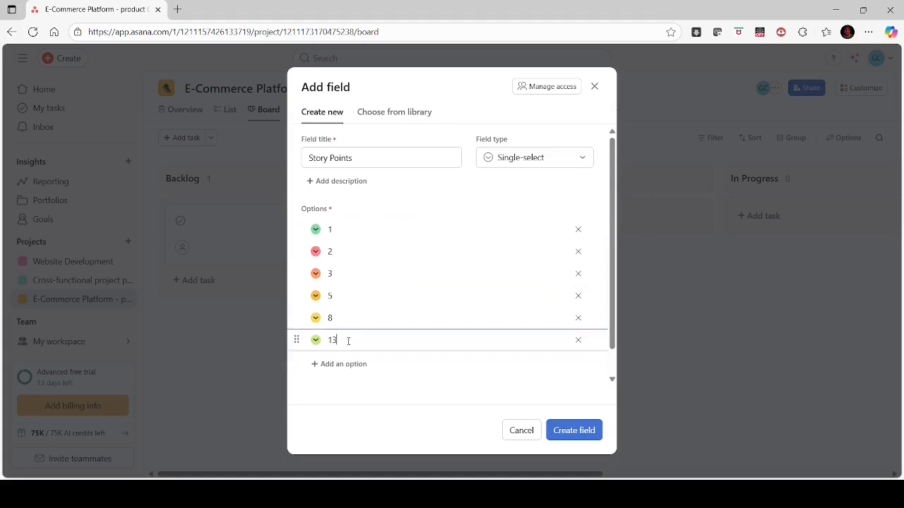
pyautogui.click(344, 364)
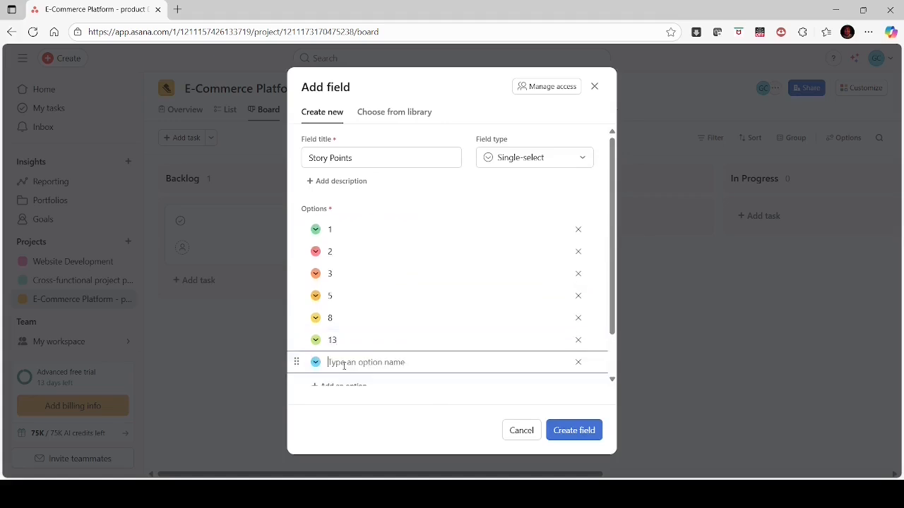
pyautogui.write('21')
pyautogui.click(576, 432)
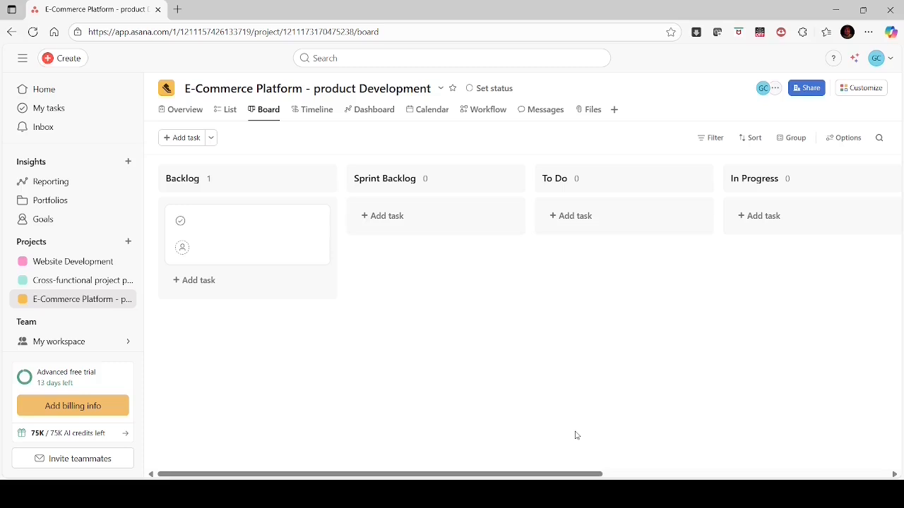
# Open the blank Backlog task's details and create another custom field from its card, titled "Sprint", with type Text
pyautogui.click(271, 238)
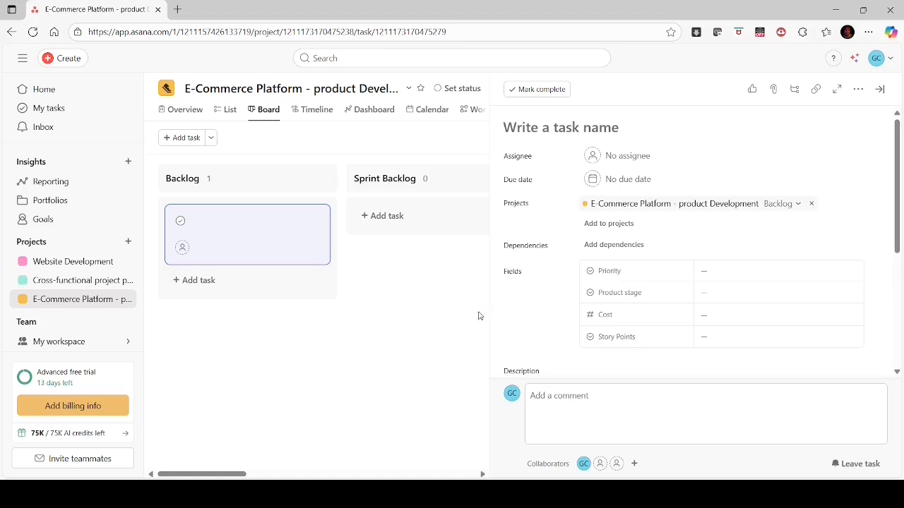
pyautogui.moveTo(611, 339)
pyautogui.moveTo(262, 214)
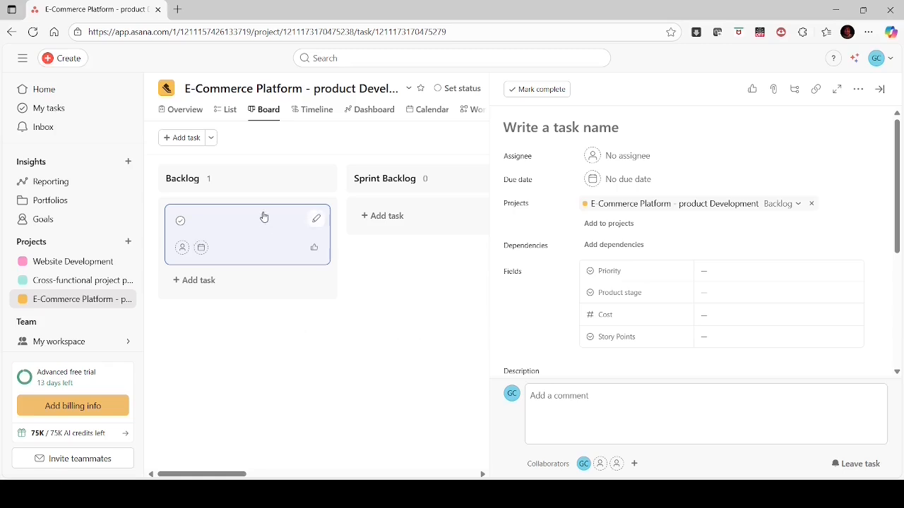
pyautogui.click(316, 222)
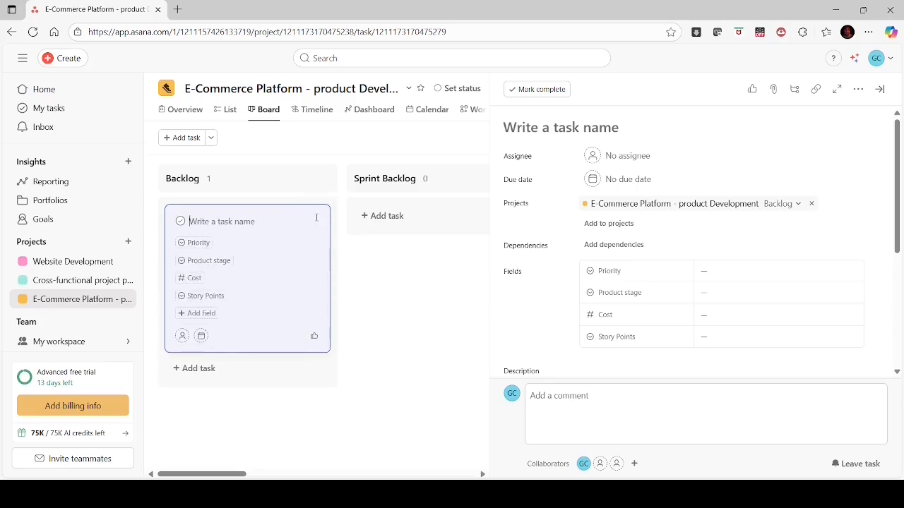
pyautogui.click(202, 313)
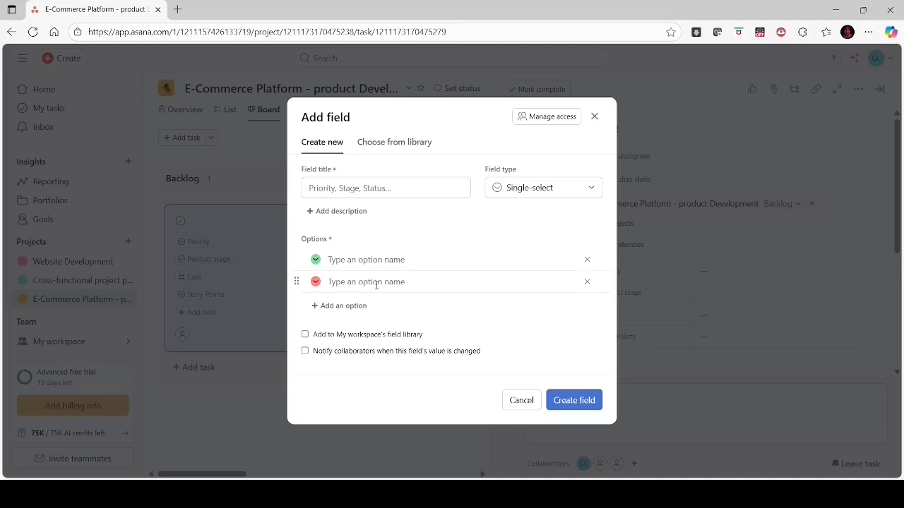
pyautogui.click(345, 189)
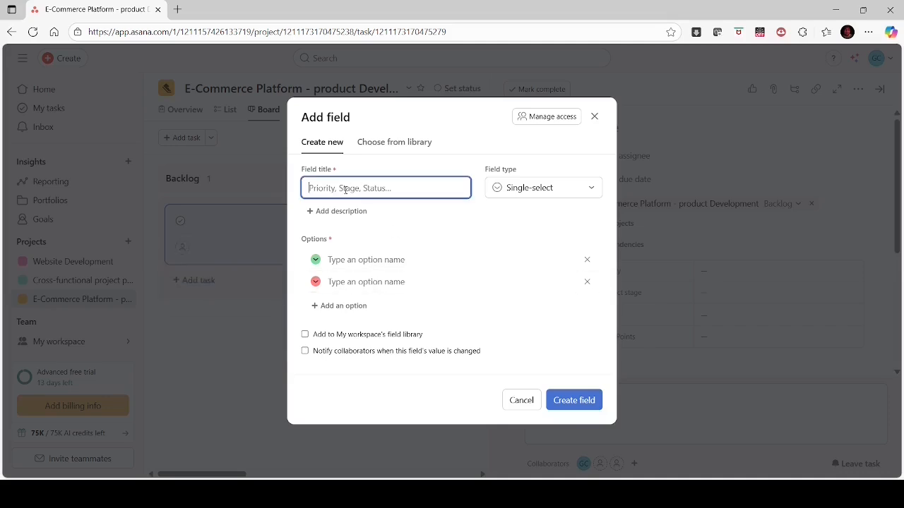
pyautogui.write('Sprint')
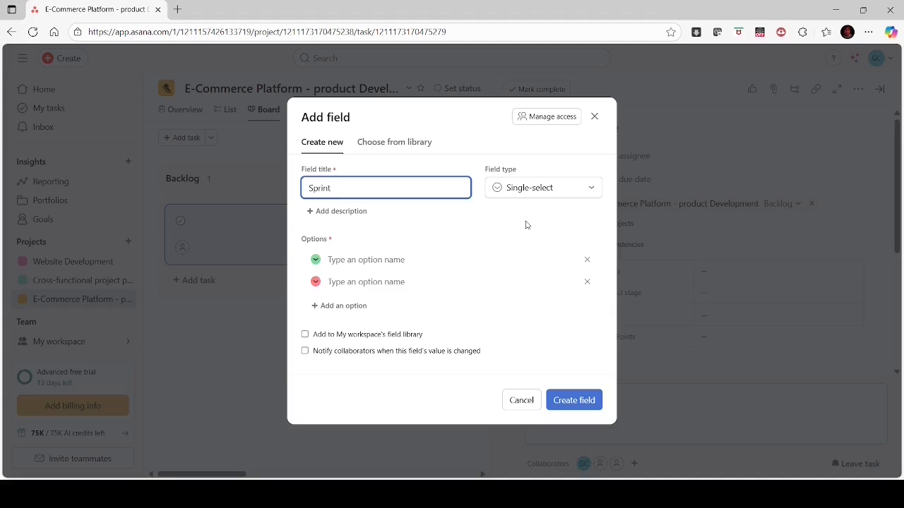
pyautogui.click(555, 188)
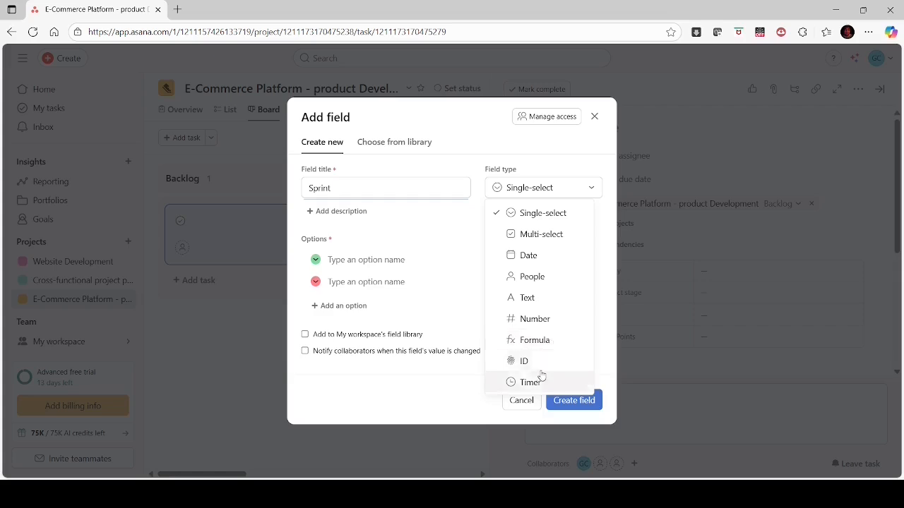
pyautogui.click(534, 300)
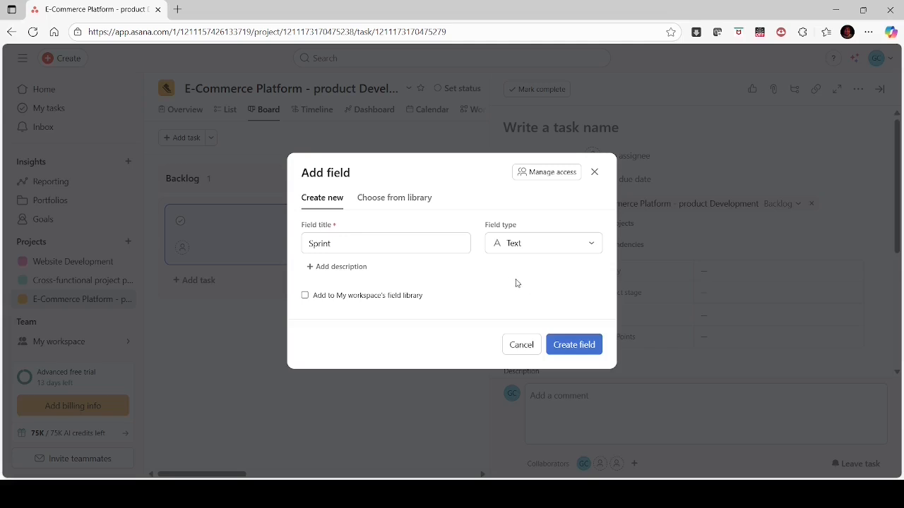
pyautogui.click(572, 345)
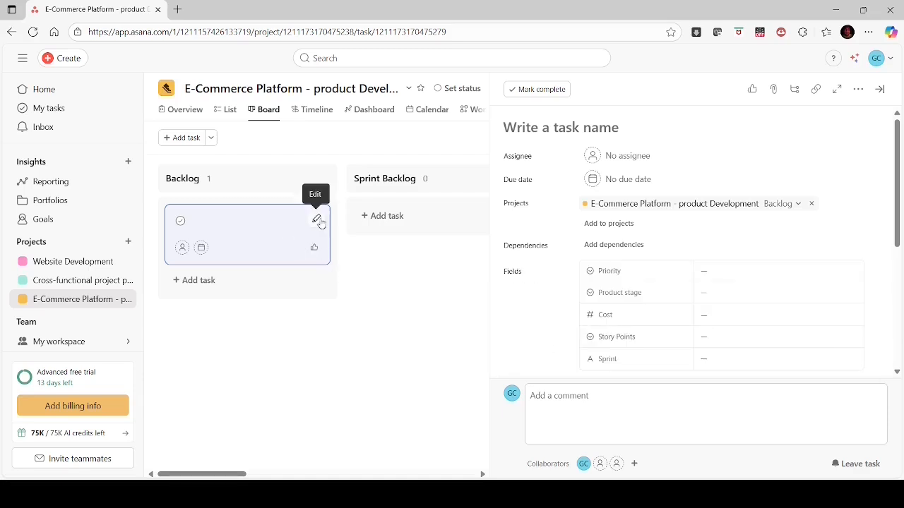
# Start another custom field from the blank Backlog task's card, titled "Type", keeping the Single-select type
pyautogui.click(318, 221)
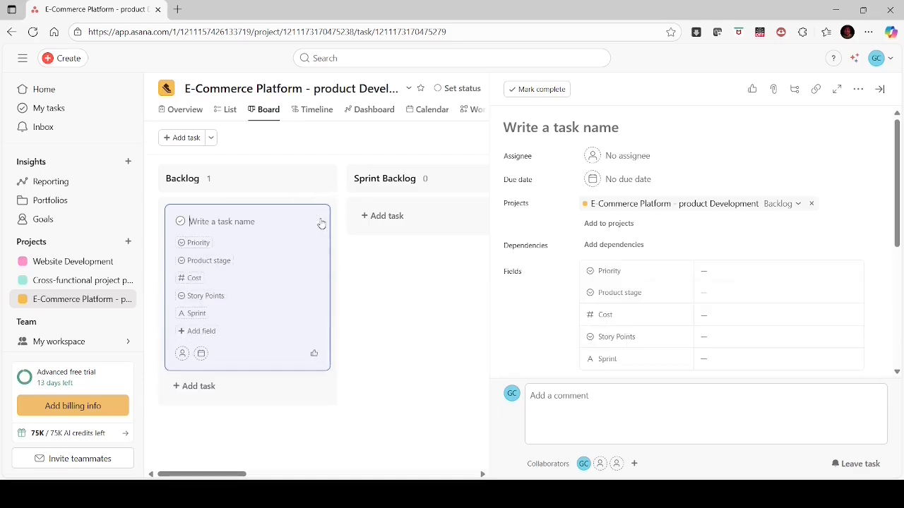
pyautogui.click(203, 332)
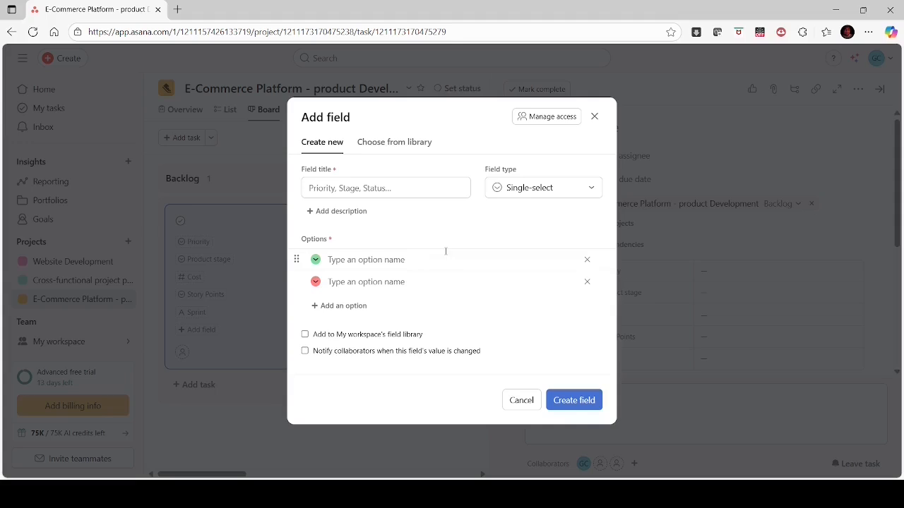
pyautogui.click(355, 189)
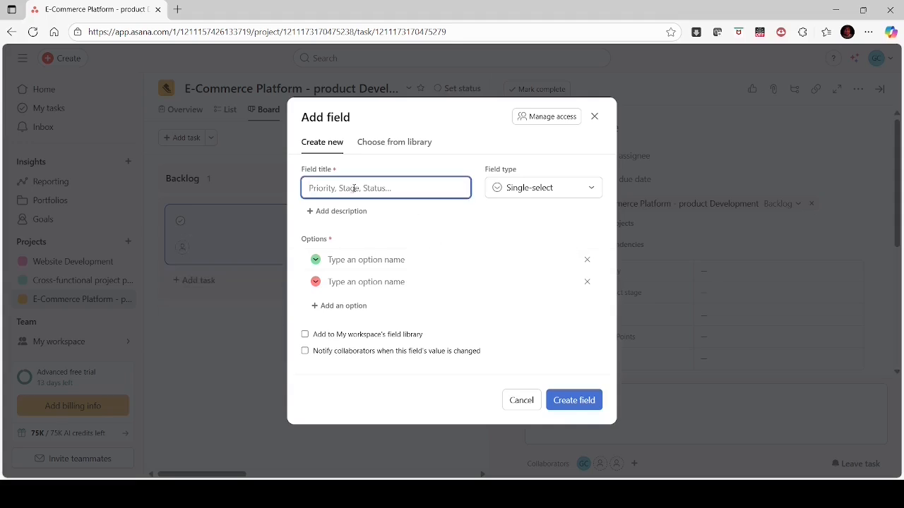
pyautogui.write('Type')
pyautogui.click(550, 193)
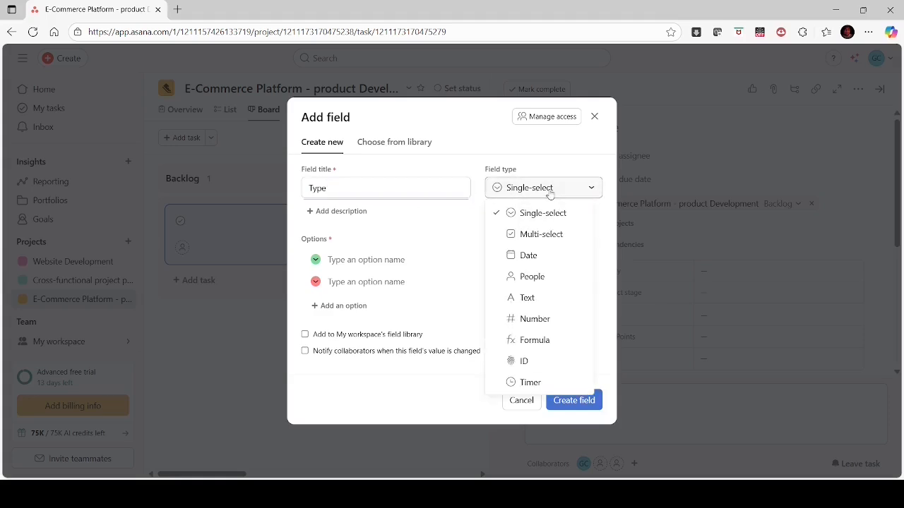
pyautogui.click(547, 221)
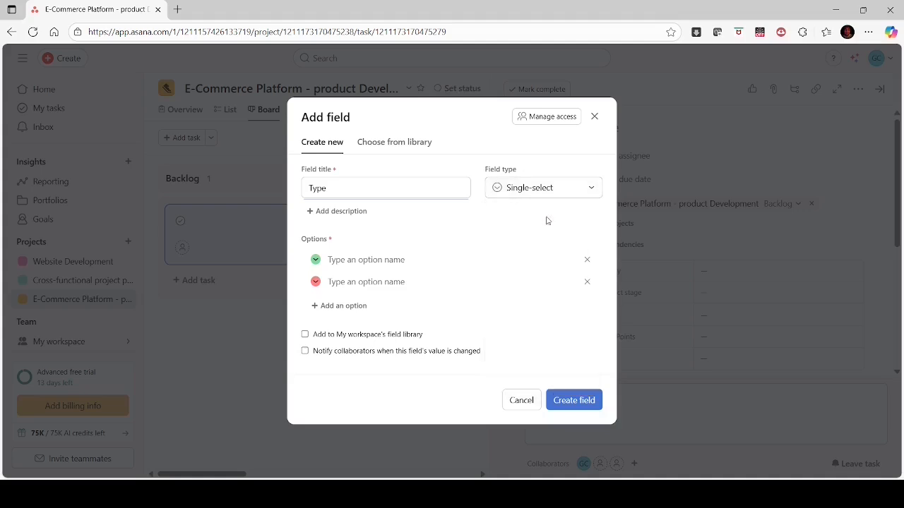
# Give the Type field the options Epic, Story, Bug and Technical debt, and create the field
pyautogui.click(329, 260)
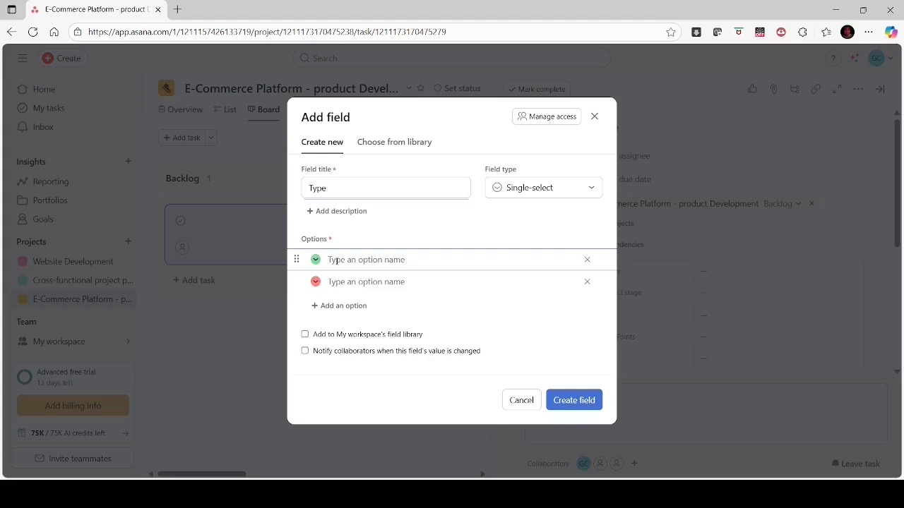
pyautogui.write('Epic')
pyautogui.click(352, 284)
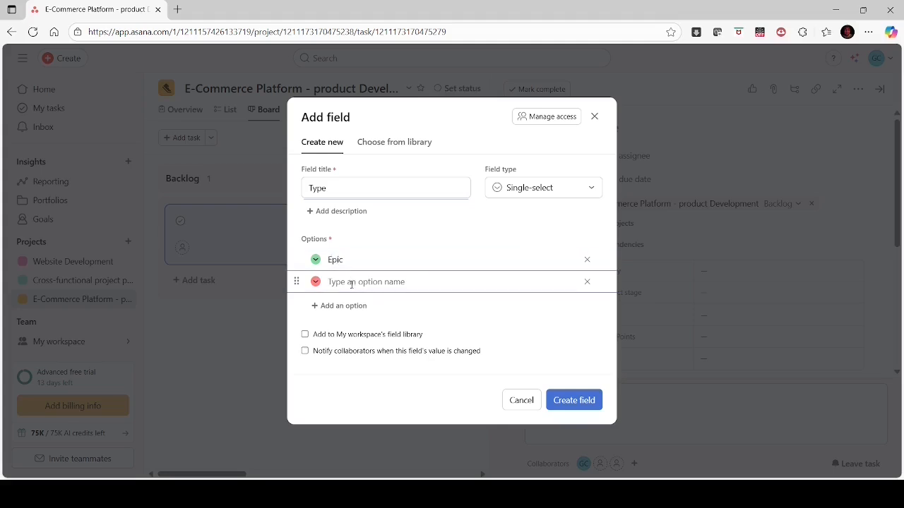
pyautogui.write('Story')
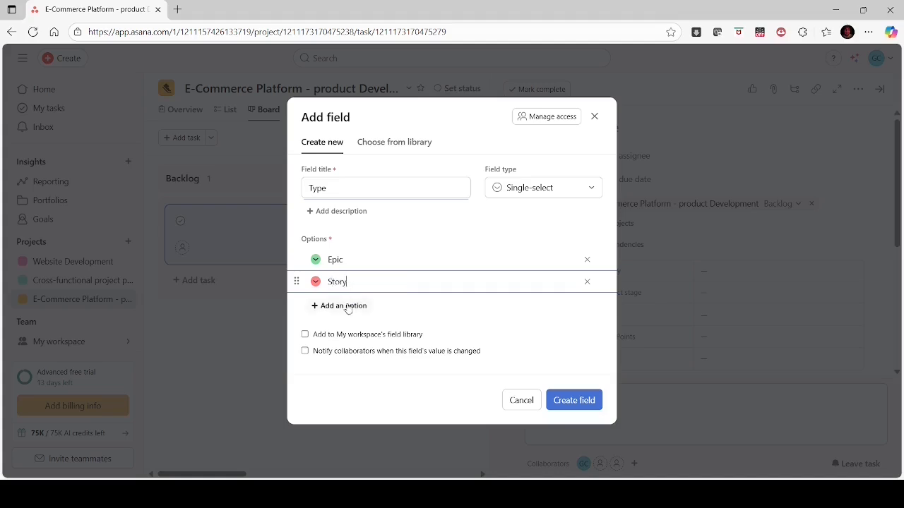
pyautogui.click(343, 305)
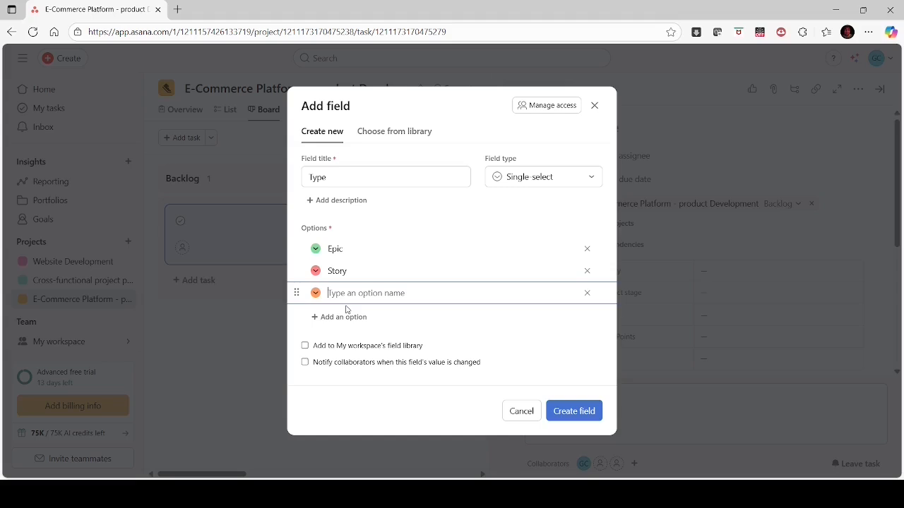
pyautogui.write('Bug')
pyautogui.click(353, 318)
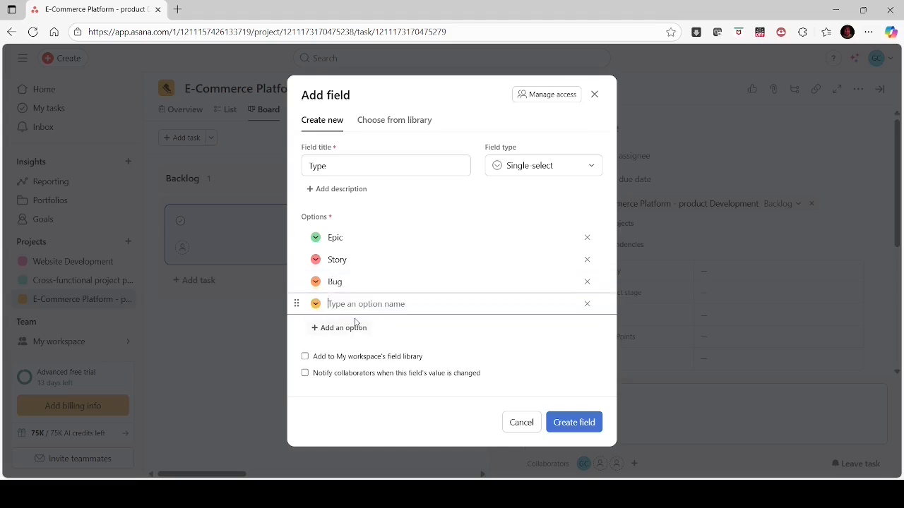
pyautogui.write('Technical debt')
pyautogui.click(574, 424)
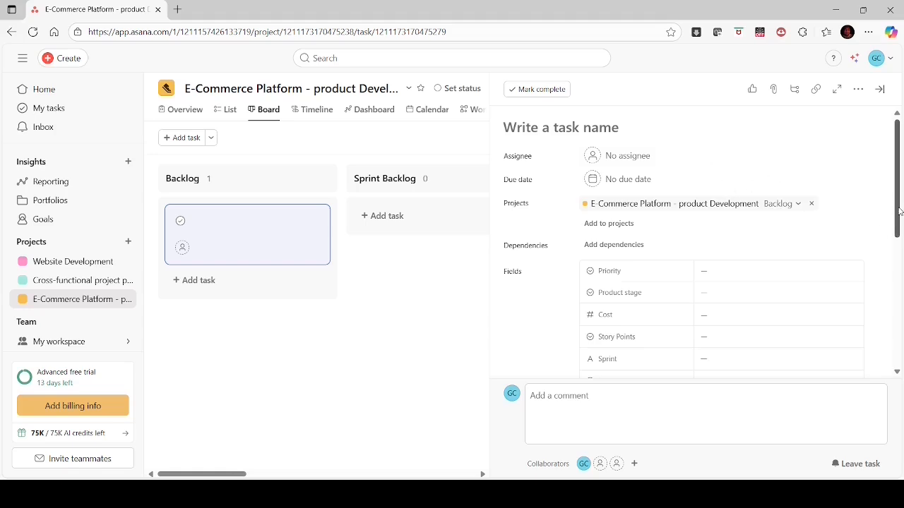
# Review the custom fields in the blank Backlog task's details and close the task
pyautogui.scroll(-3, 899, 211)
pyautogui.scroll(3, 896, 212)
pyautogui.scroll(-2, 898, 216)
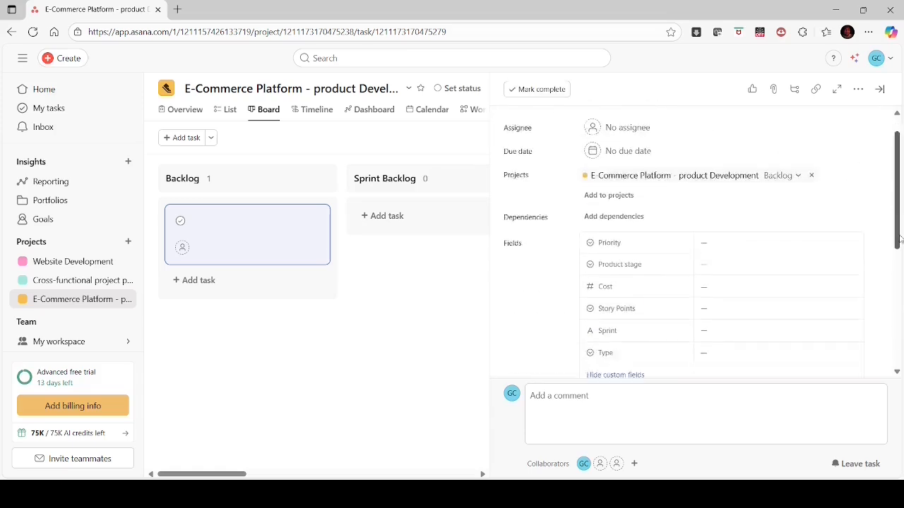
pyautogui.scroll(-1, 898, 215)
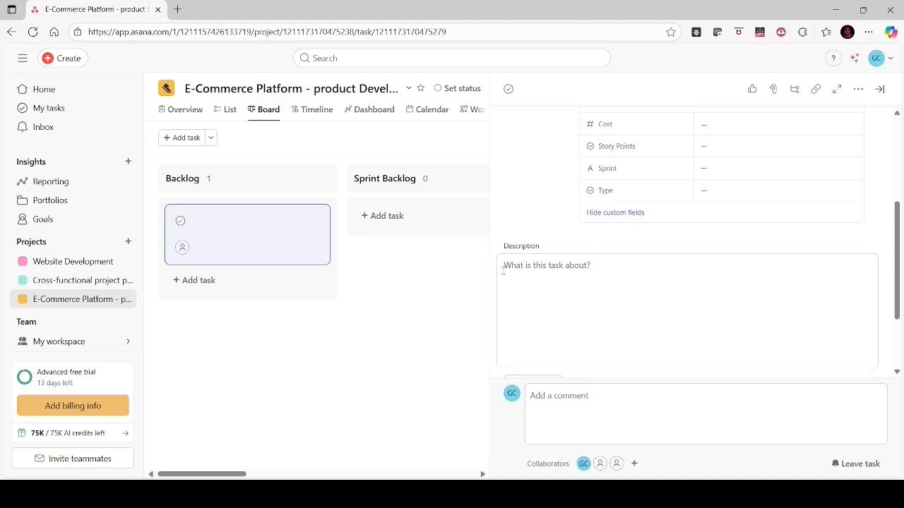
pyautogui.click(385, 336)
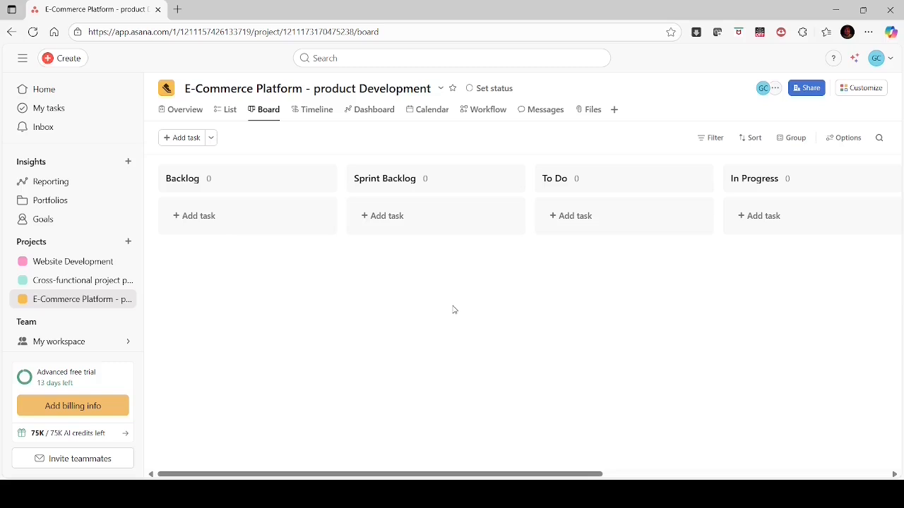
# Import the CSV file of user stories into the E-Commerce Platform project and go to the project from the preview
pyautogui.click(441, 89)
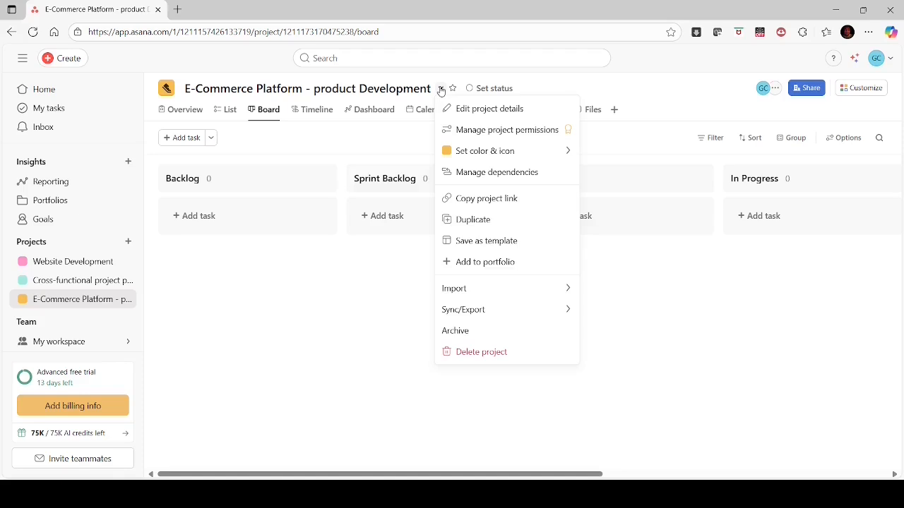
pyautogui.moveTo(508, 301)
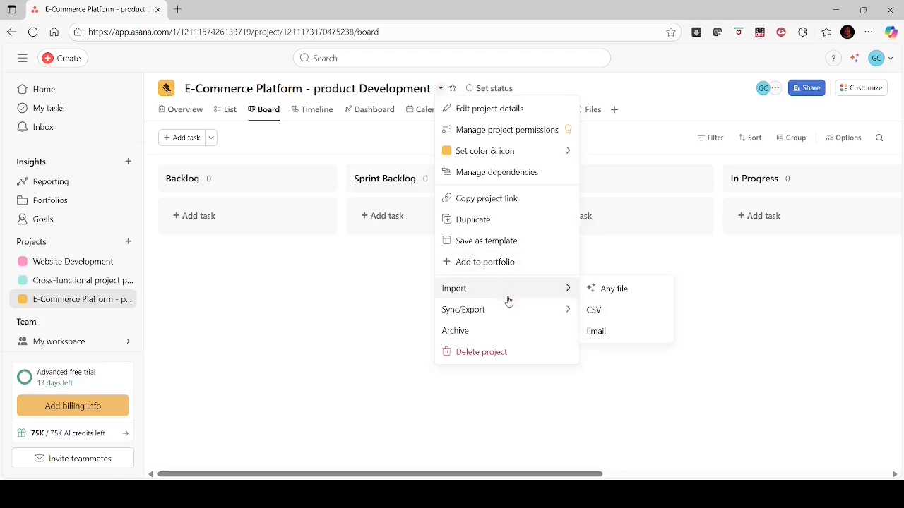
pyautogui.click(602, 316)
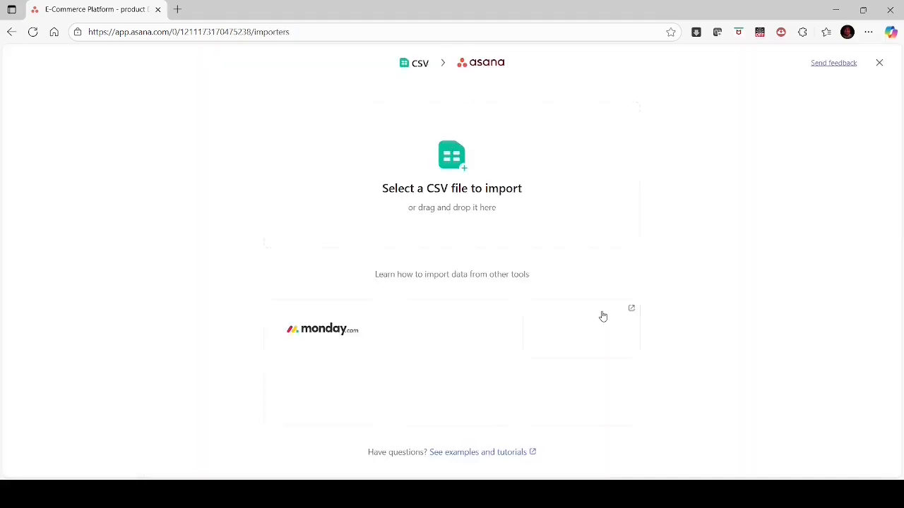
pyautogui.click(447, 205)
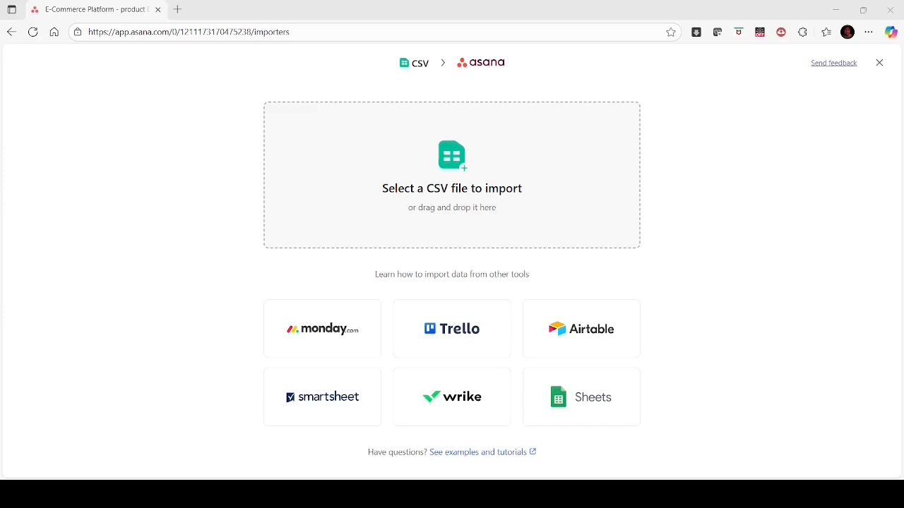
pyautogui.doubleClick(328, 201)
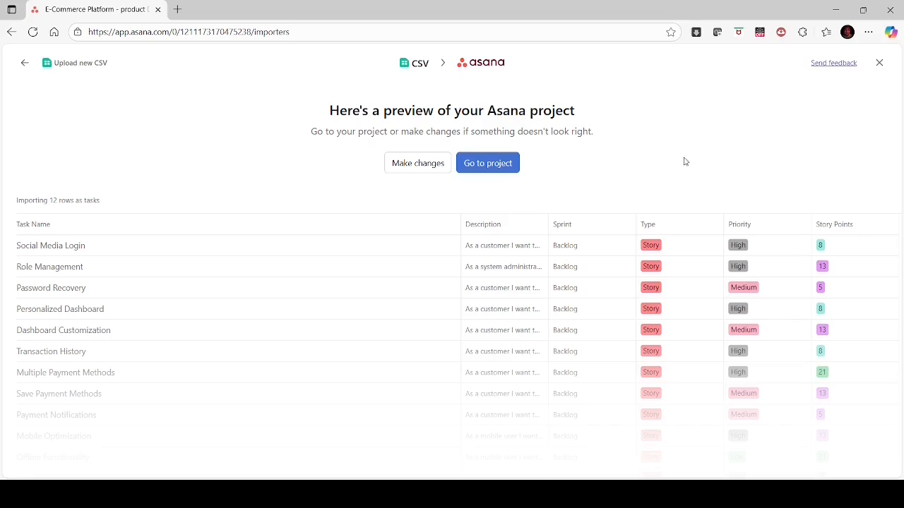
pyautogui.click(486, 166)
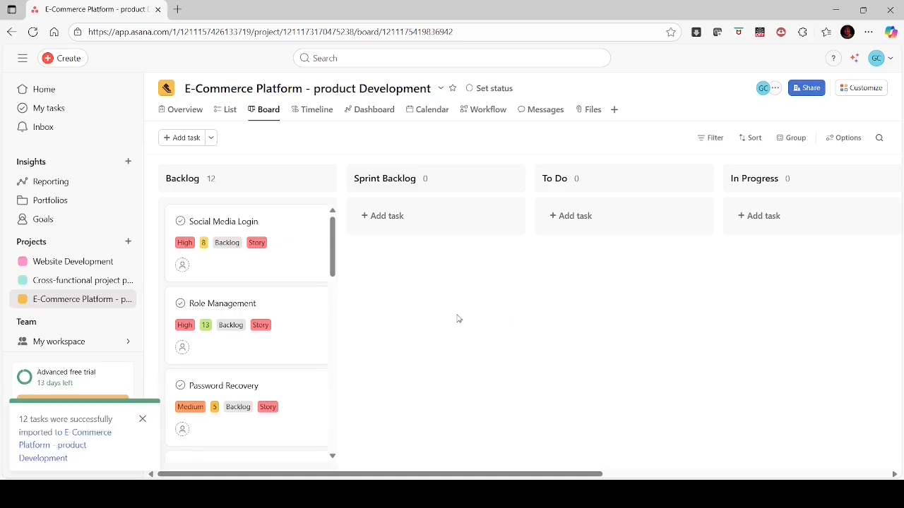
# Look over the imported Backlog tasks and examine the field values in the Role Management task's details
pyautogui.moveTo(331, 253); pyautogui.dragTo(332, 228)
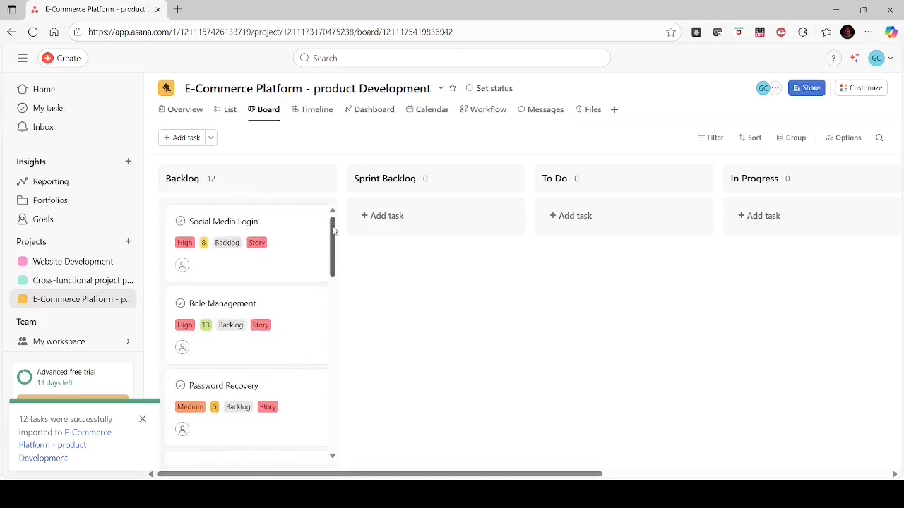
pyautogui.click(244, 348)
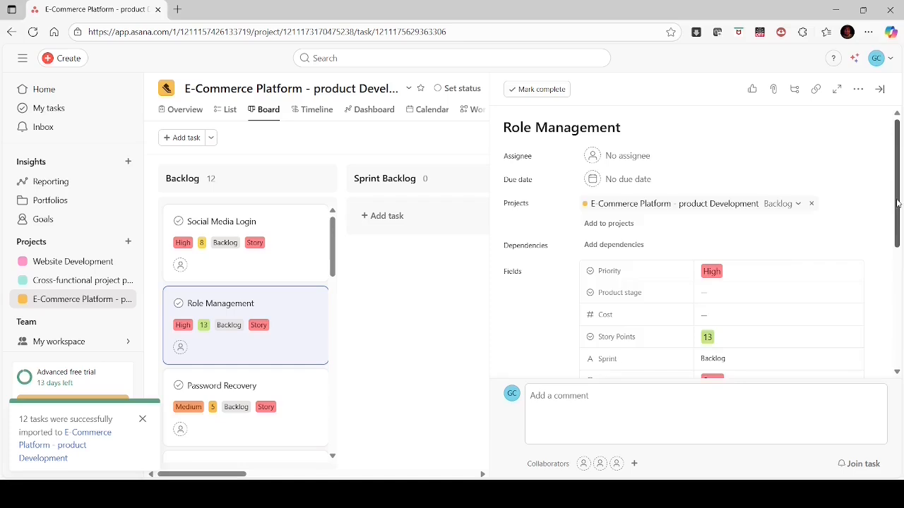
pyautogui.moveTo(899, 207)
pyautogui.mouseDown()
pyautogui.moveTo(897, 343)
pyautogui.moveTo(887, 194)
pyautogui.mouseUp()
pyautogui.scroll(-2, 897, 212)
pyautogui.scroll(1, 706, 247)
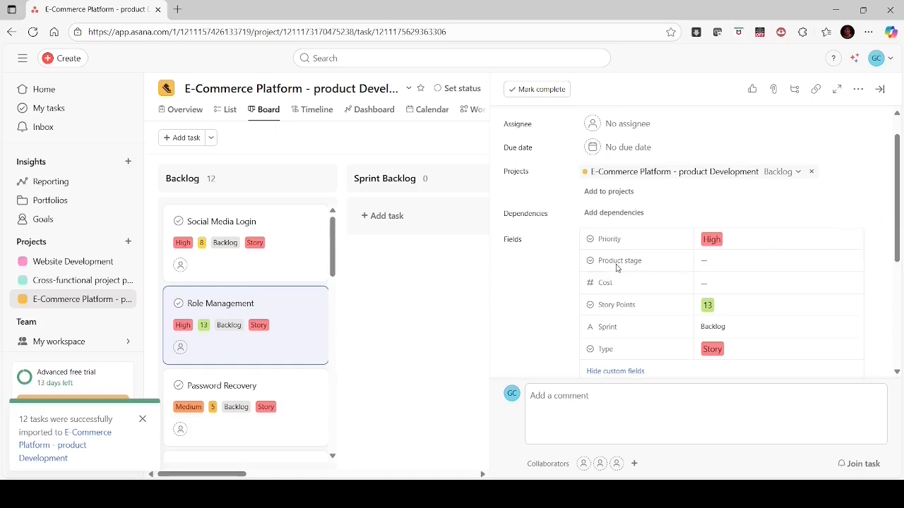
pyautogui.moveTo(640, 263)
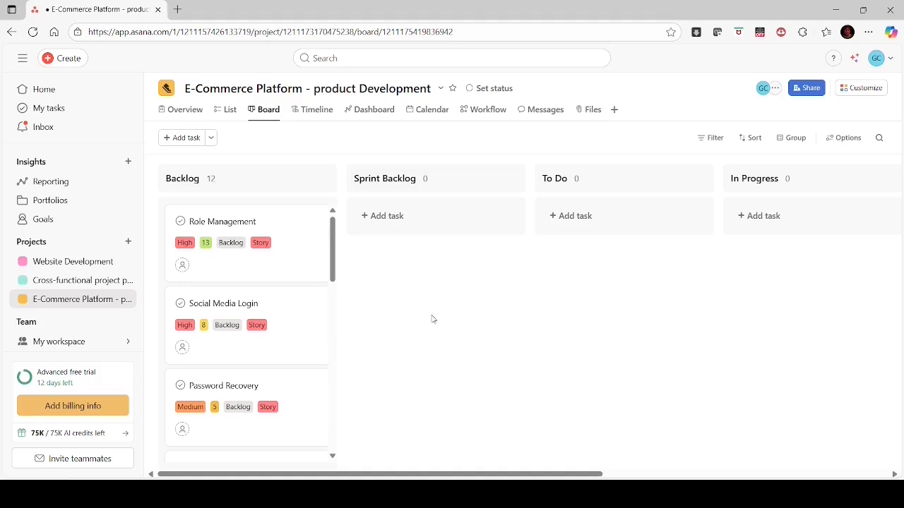
# Add a task named "Task 1" to the Backlog section
pyautogui.click(182, 139)
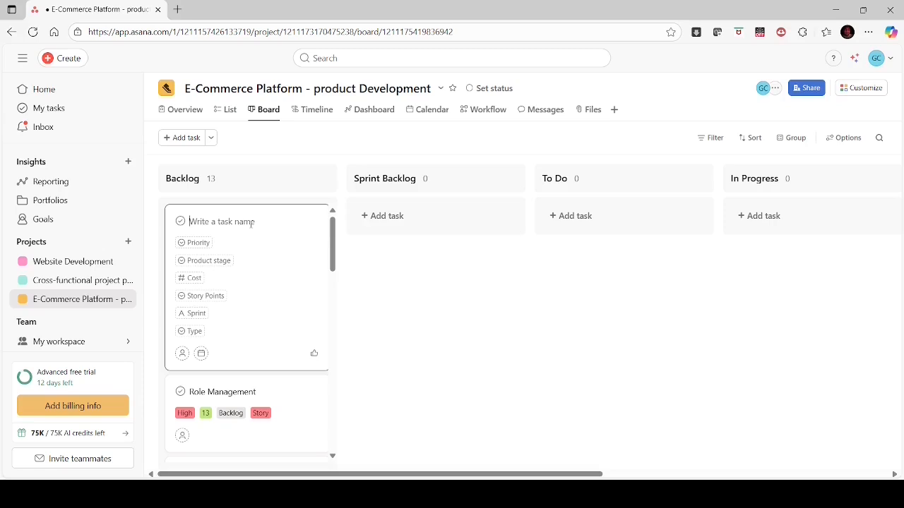
pyautogui.write('Task 1')
pyautogui.click(416, 317)
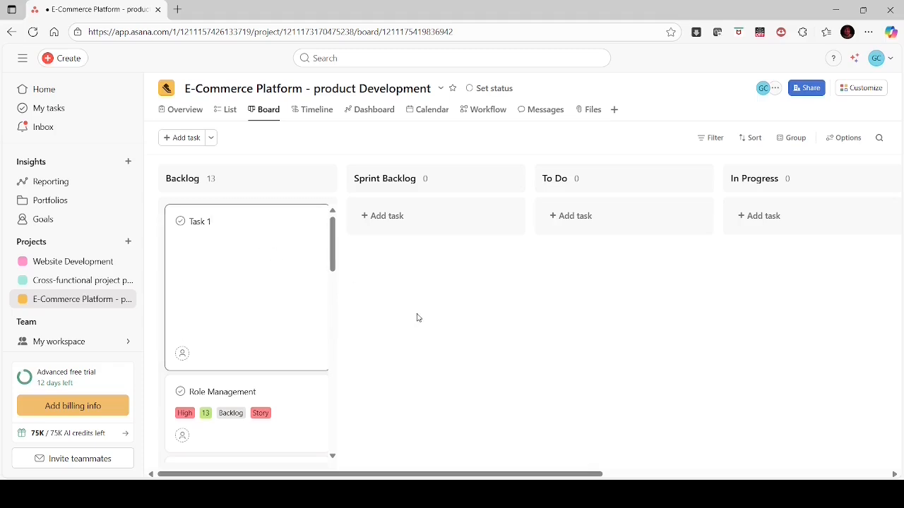
# Open Task 1's details and enter "Description 1" as its description
pyautogui.click(244, 224)
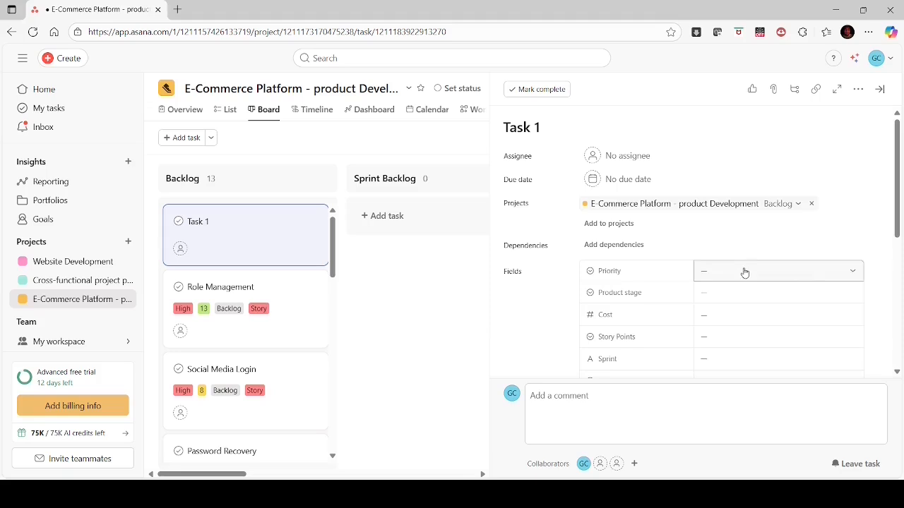
pyautogui.moveTo(897, 198); pyautogui.dragTo(897, 261)
pyautogui.click(539, 308)
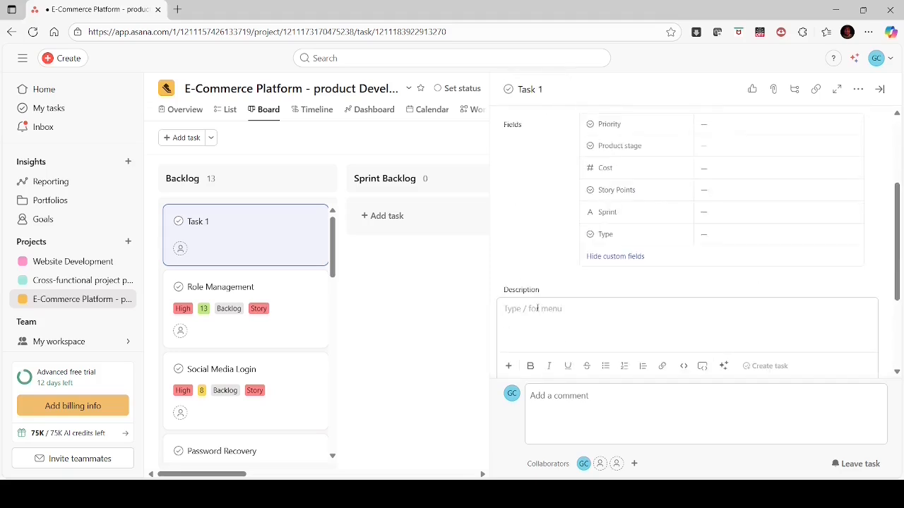
pyautogui.write('Desc')
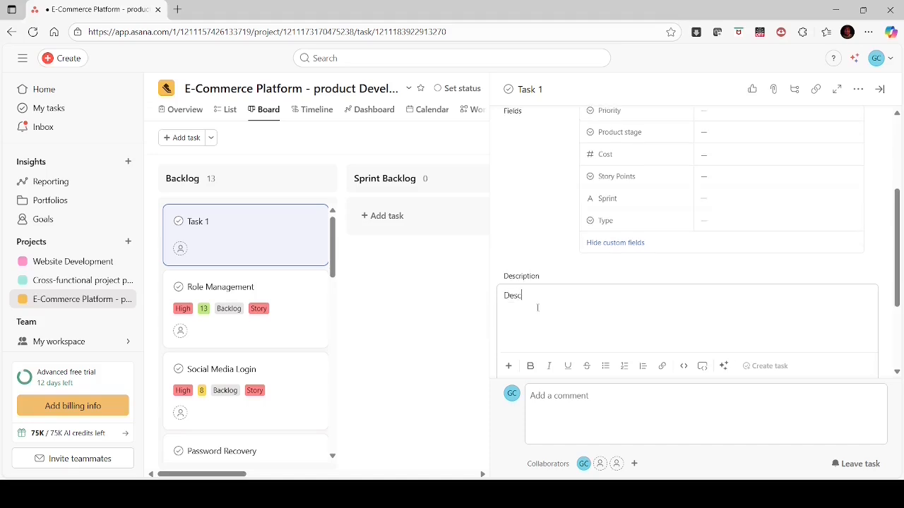
pyautogui.write('ription 1')
pyautogui.moveTo(898, 274); pyautogui.dragTo(898, 205)
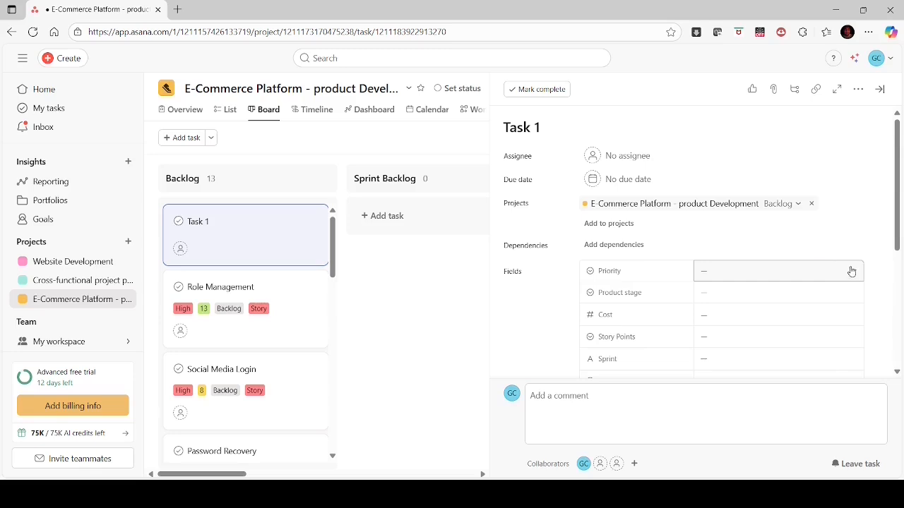
# Set Task 1's Priority to Low, Sprint to Backlog and Type to Bug, and close its details
pyautogui.click(852, 269)
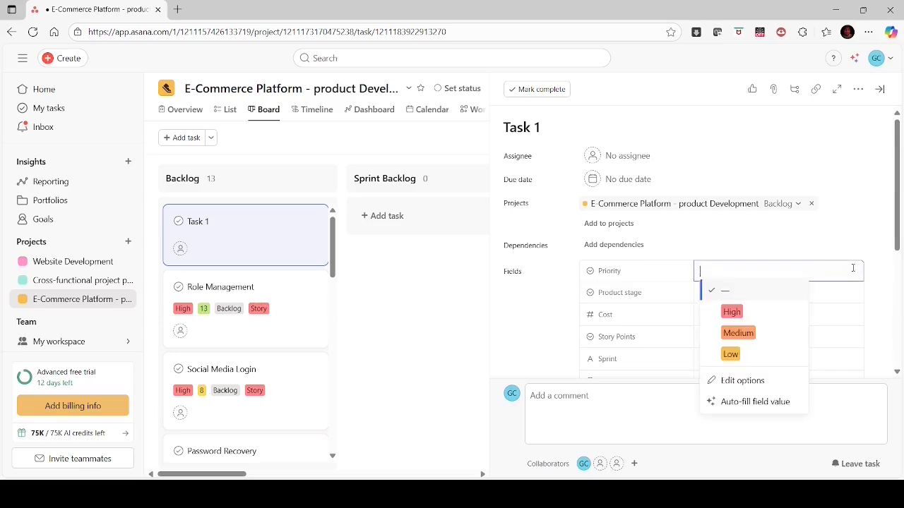
pyautogui.click(736, 357)
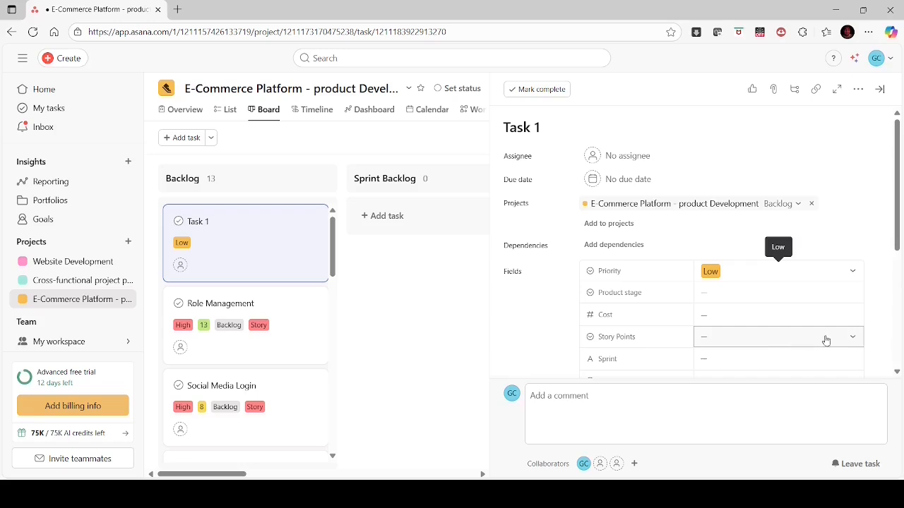
pyautogui.moveTo(896, 218); pyautogui.dragTo(896, 243)
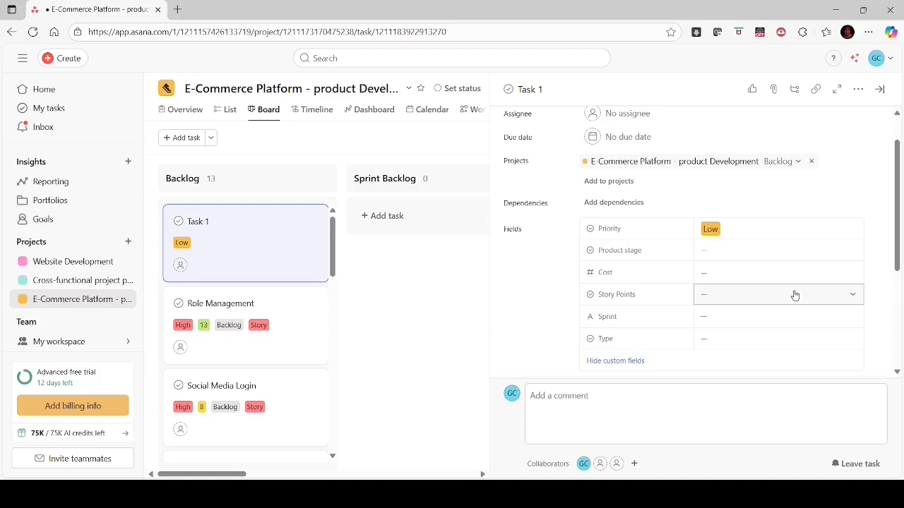
pyautogui.click(766, 317)
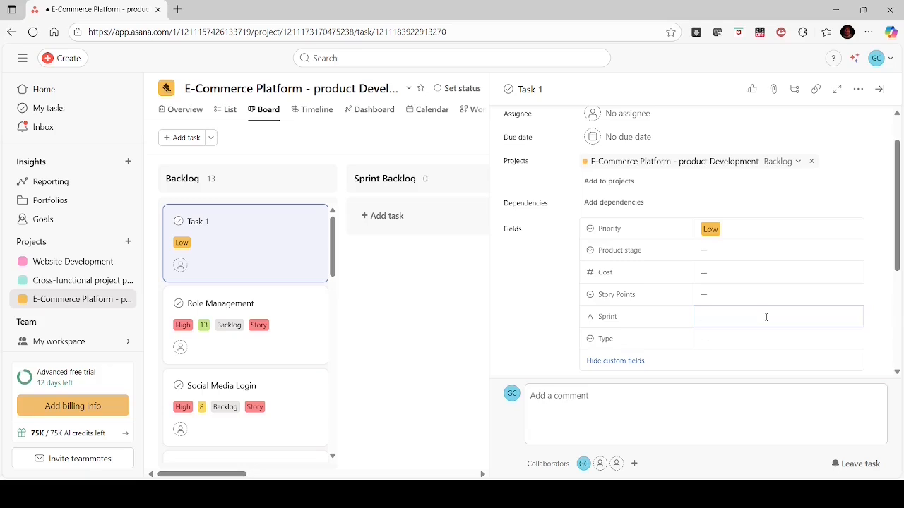
pyautogui.write('Backlog')
pyautogui.click(765, 339)
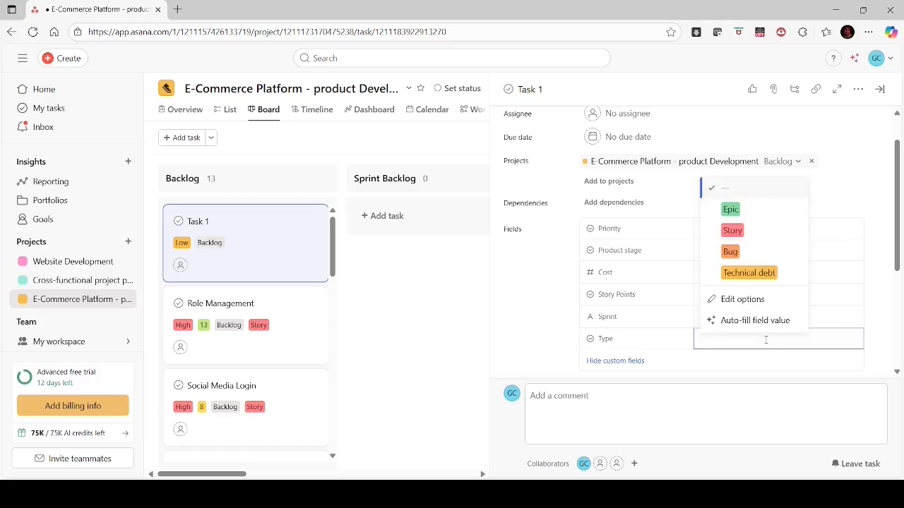
pyautogui.click(730, 252)
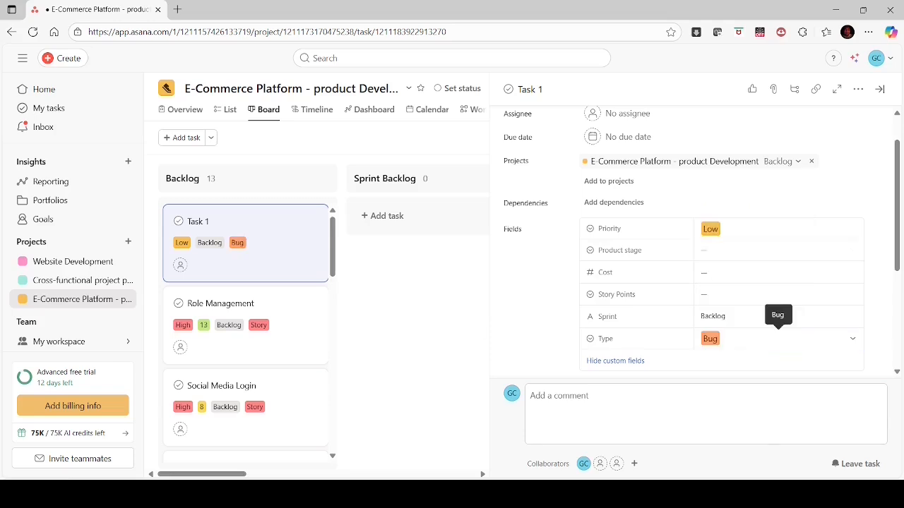
pyautogui.moveTo(898, 256); pyautogui.dragTo(897, 195)
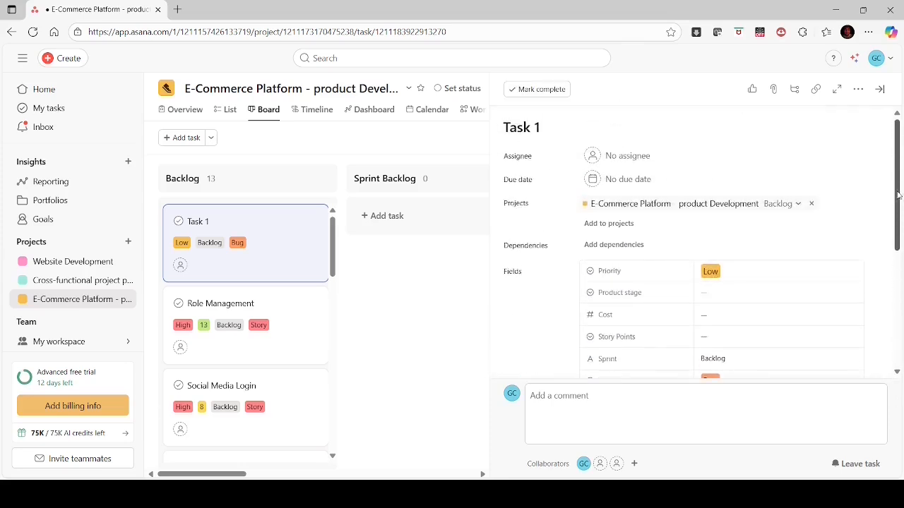
pyautogui.click(423, 351)
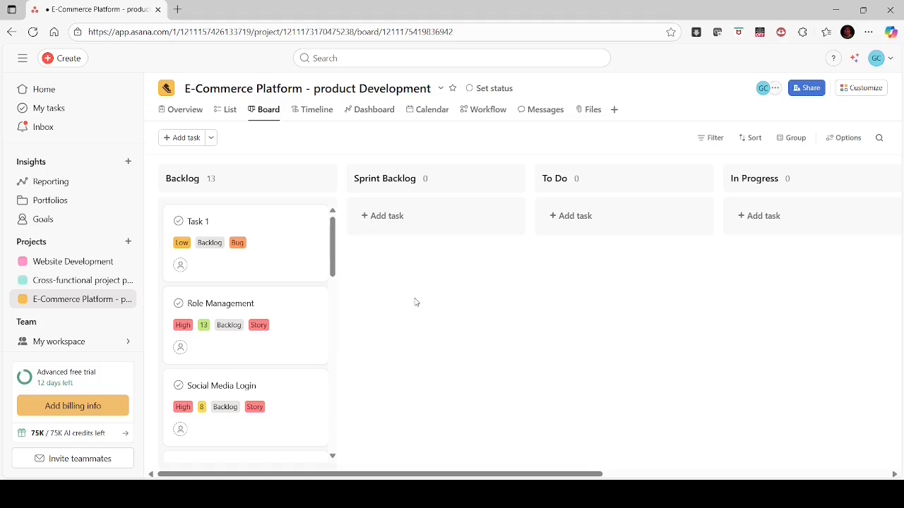
# In the project's list view, move Role Management, Social Media Login and Password Recovery from Backlog to the Sprint Backlog section
pyautogui.click(226, 113)
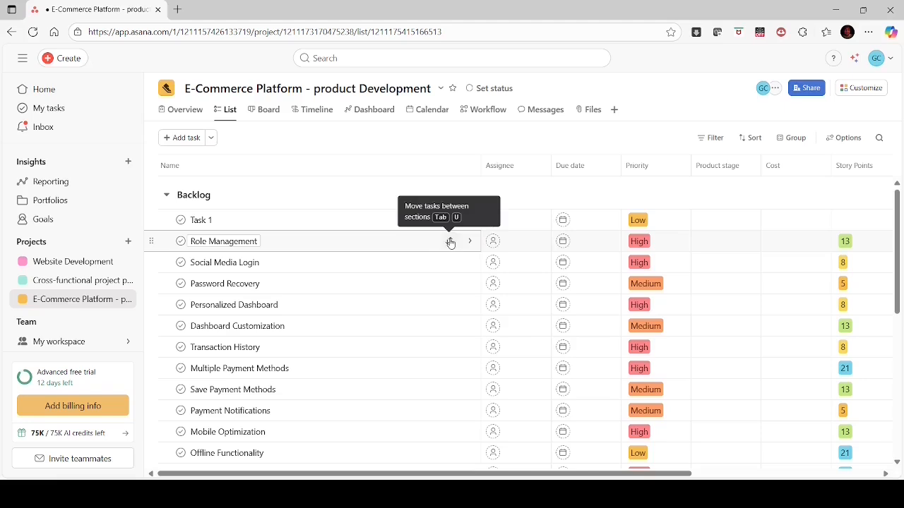
pyautogui.click(450, 241)
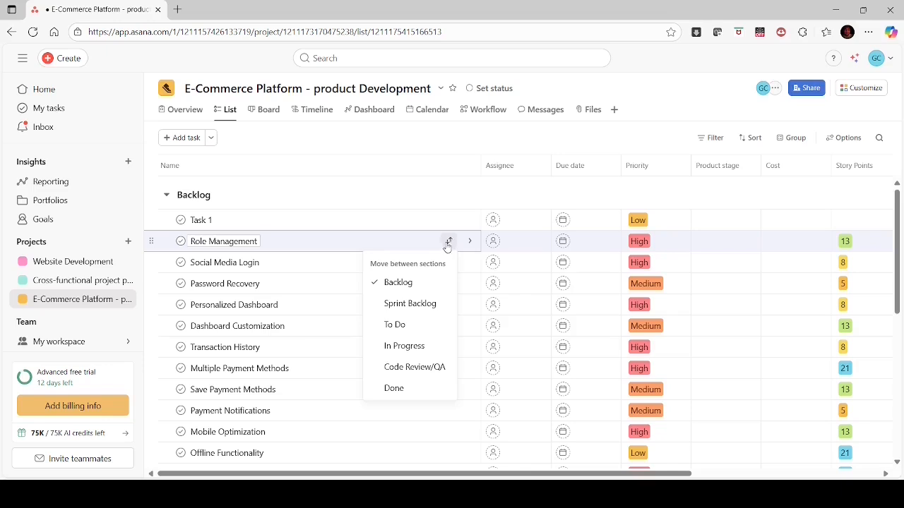
pyautogui.click(432, 308)
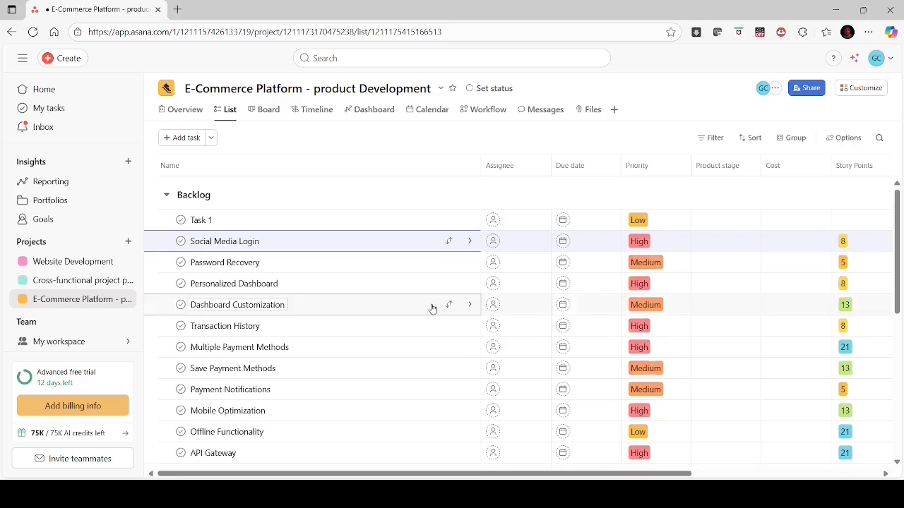
pyautogui.click(449, 242)
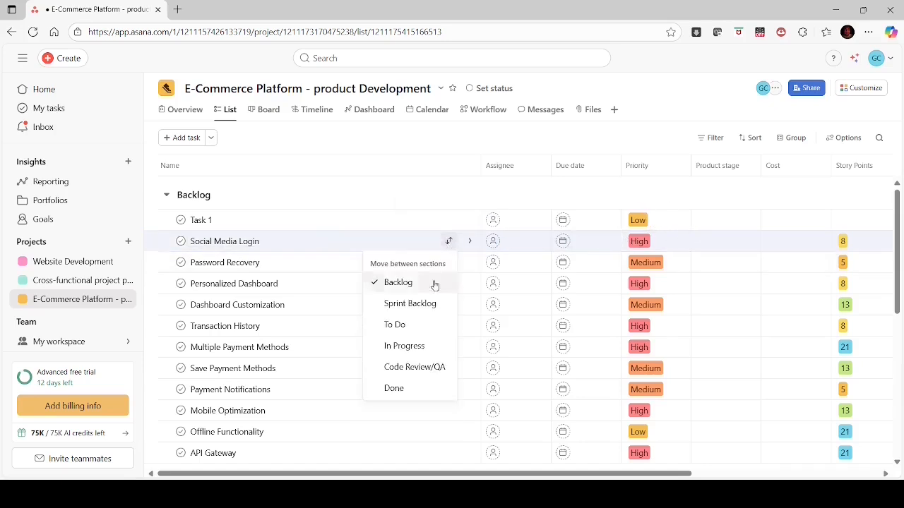
pyautogui.click(411, 304)
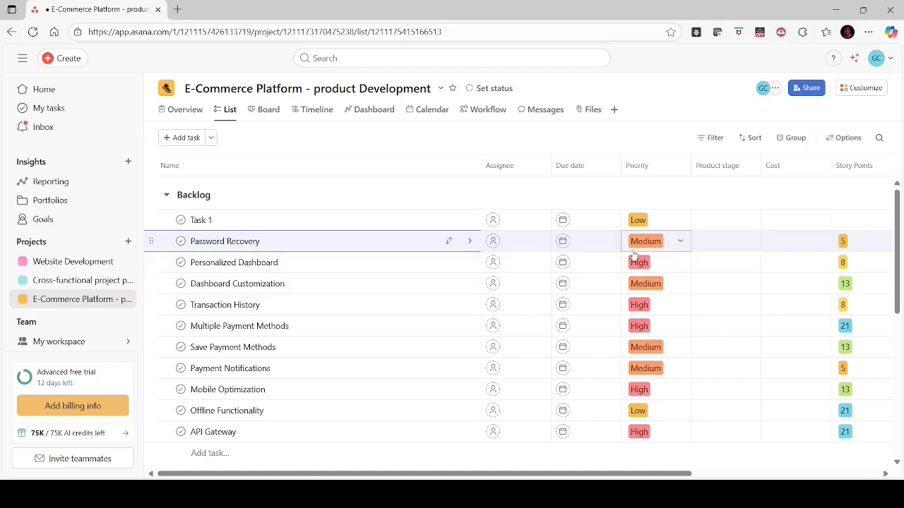
pyautogui.click(449, 242)
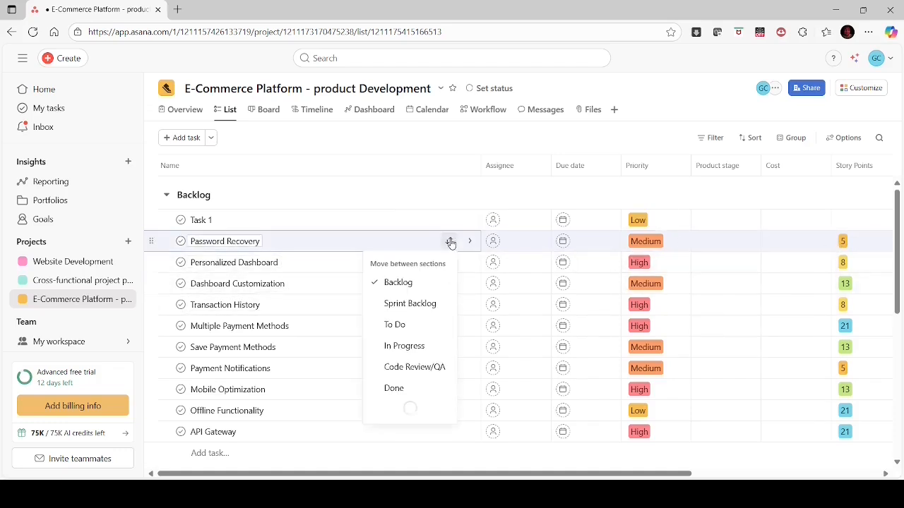
pyautogui.click(411, 304)
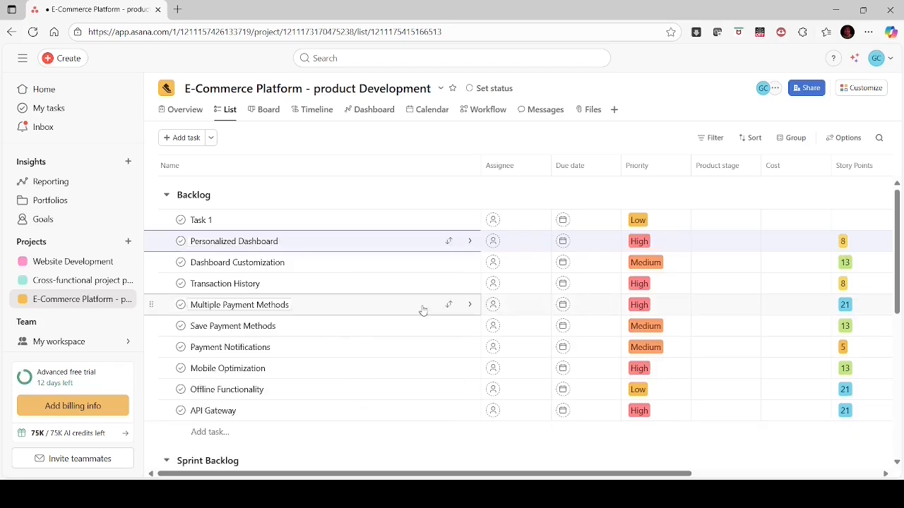
# Return to the board view and set the Password Recovery task's Sprint field to "Sprint 1"
pyautogui.click(265, 111)
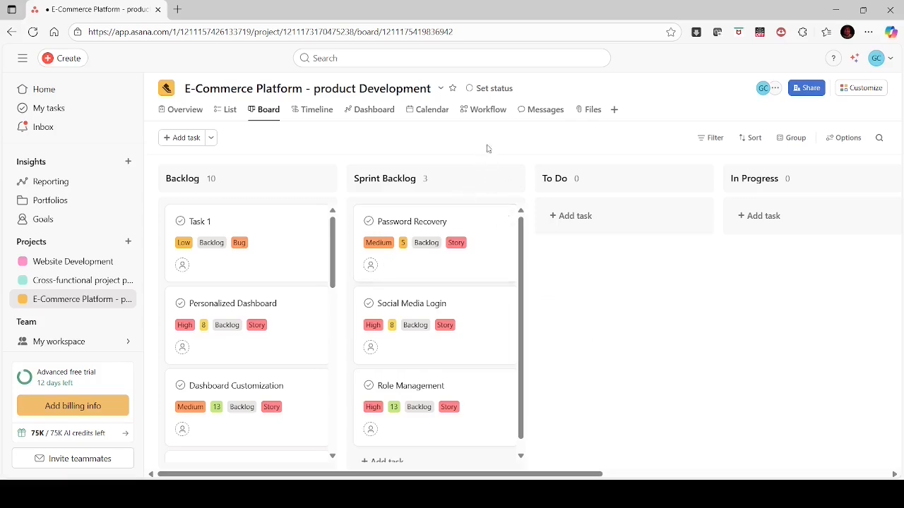
pyautogui.click(443, 272)
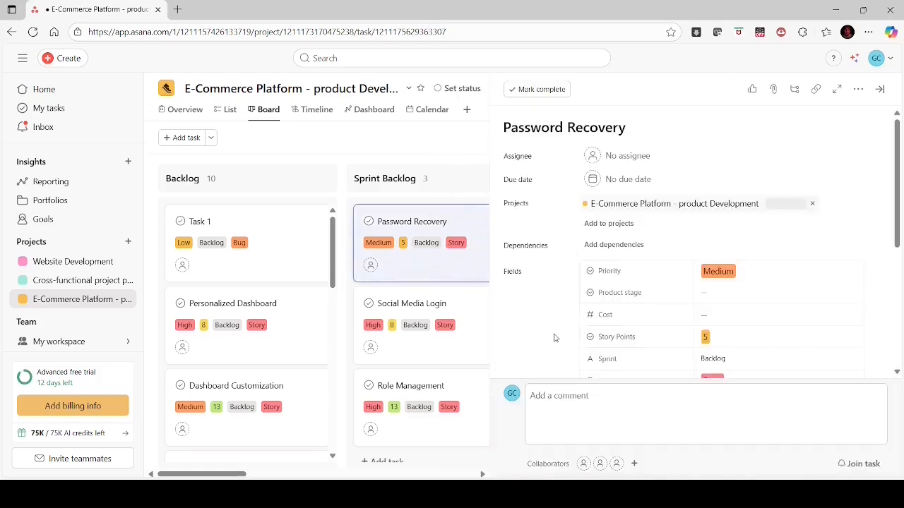
pyautogui.click(732, 361)
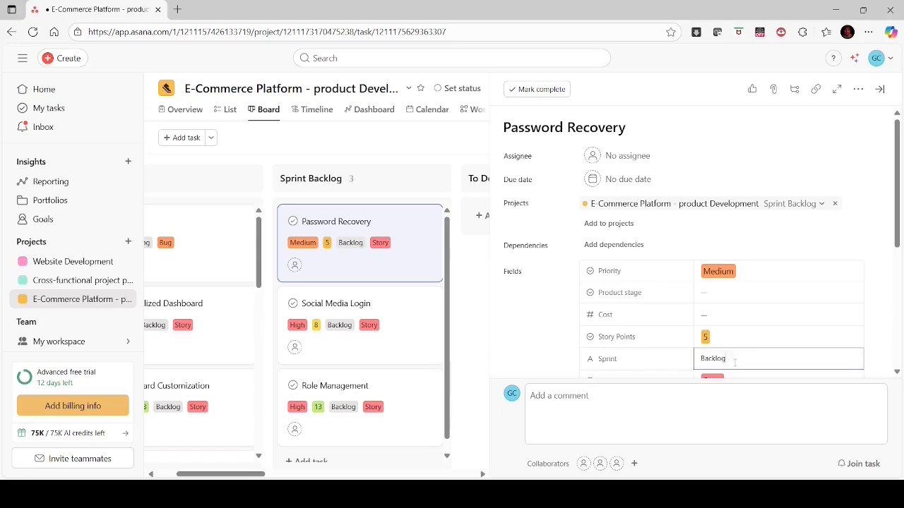
pyautogui.press('BackSpace')
pyautogui.press('BackSpace')
pyautogui.press('BackSpace')
pyautogui.press('BackSpace')
pyautogui.press('BackSpace')
pyautogui.press('BackSpace')
pyautogui.press('BackSpace')
pyautogui.write('Sprint 1')
pyautogui.click(844, 154)
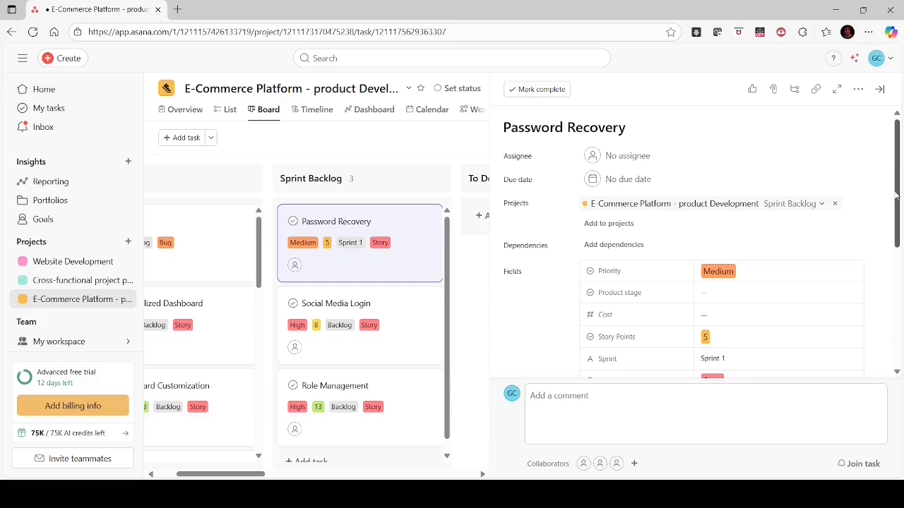
pyautogui.moveTo(897, 203); pyautogui.dragTo(898, 322)
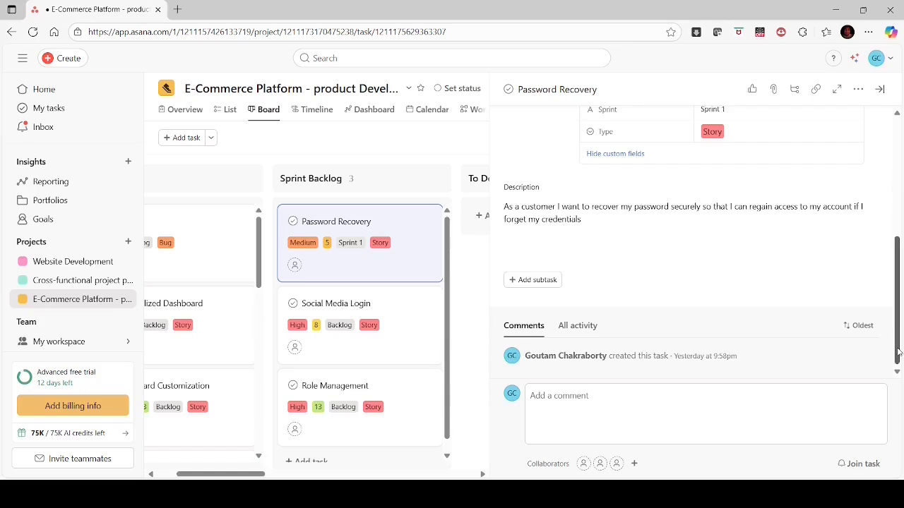
pyautogui.moveTo(899, 352)
pyautogui.mouseDown()
pyautogui.moveTo(898, 230)
pyautogui.moveTo(898, 354)
pyautogui.mouseUp()
# Set the Sprint field of the Social Media Login task to "Sprint 1"
pyautogui.click(367, 344)
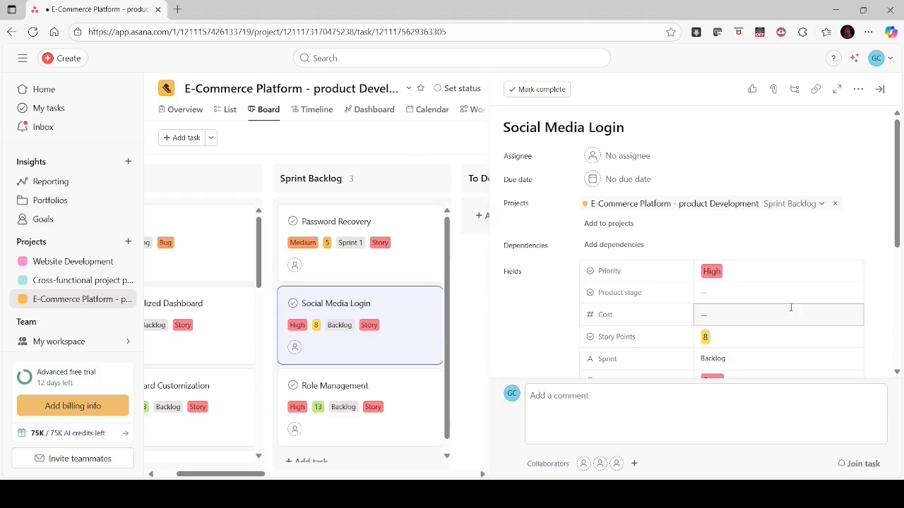
pyautogui.scroll(-3, 899, 196)
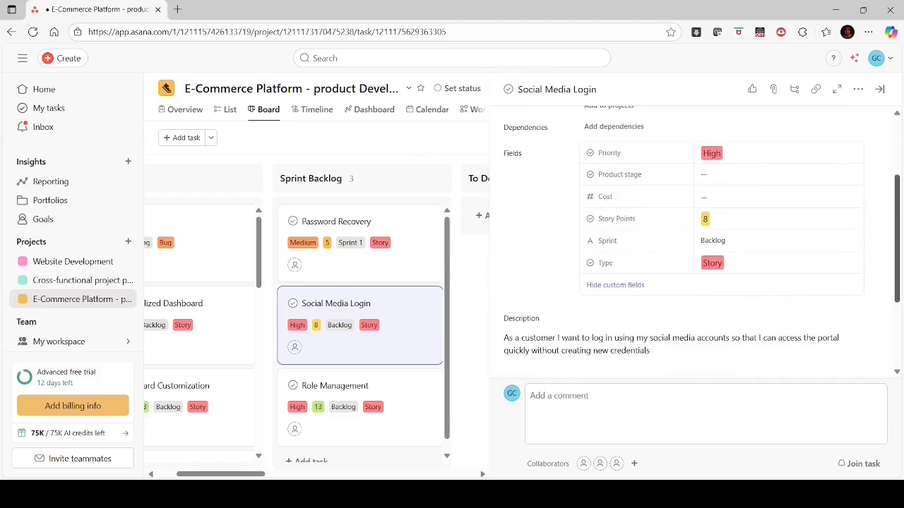
pyautogui.click(744, 243)
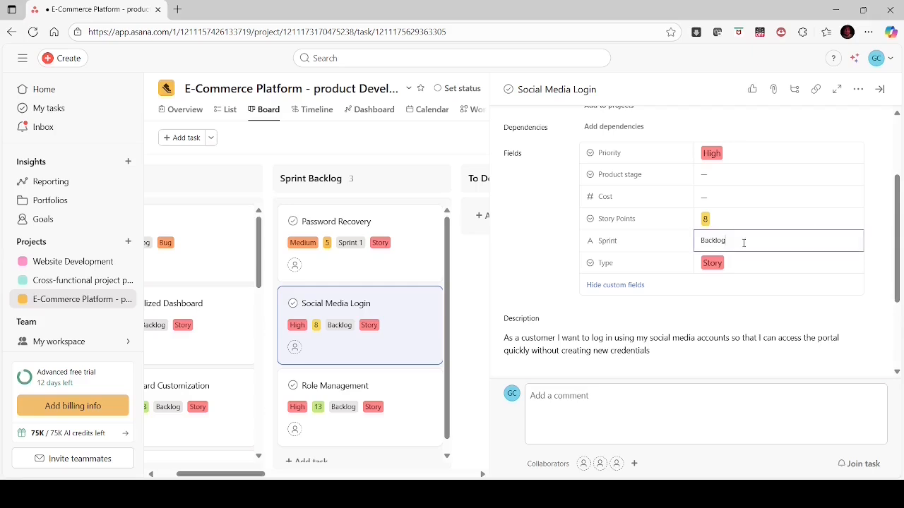
pyautogui.press('BackSpace')
pyautogui.press('BackSpace')
pyautogui.press('BackSpace')
pyautogui.press('BackSpace')
pyautogui.press('BackSpace')
pyautogui.press('BackSpace')
pyautogui.press('BackSpace')
pyautogui.write('Sprint 1')
pyautogui.click(794, 127)
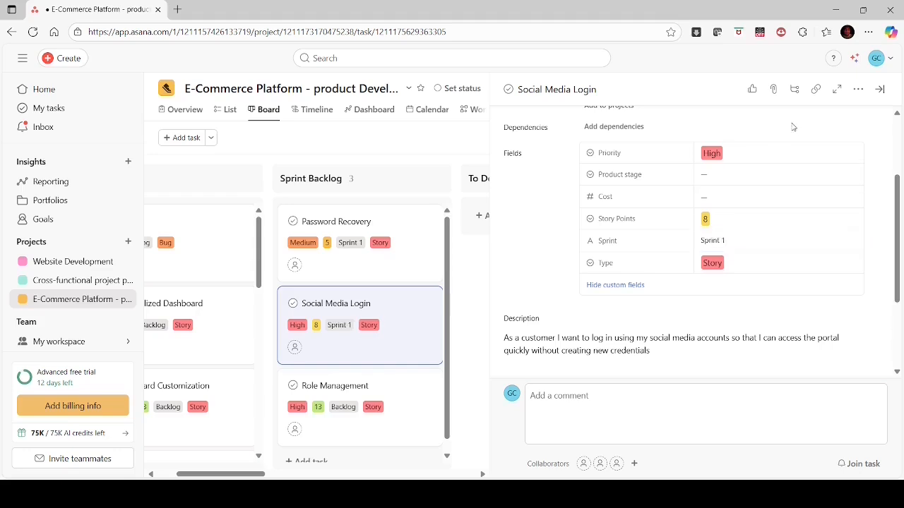
# Set the Sprint field of the Role Management task to "Sprint 1"
pyautogui.click(374, 398)
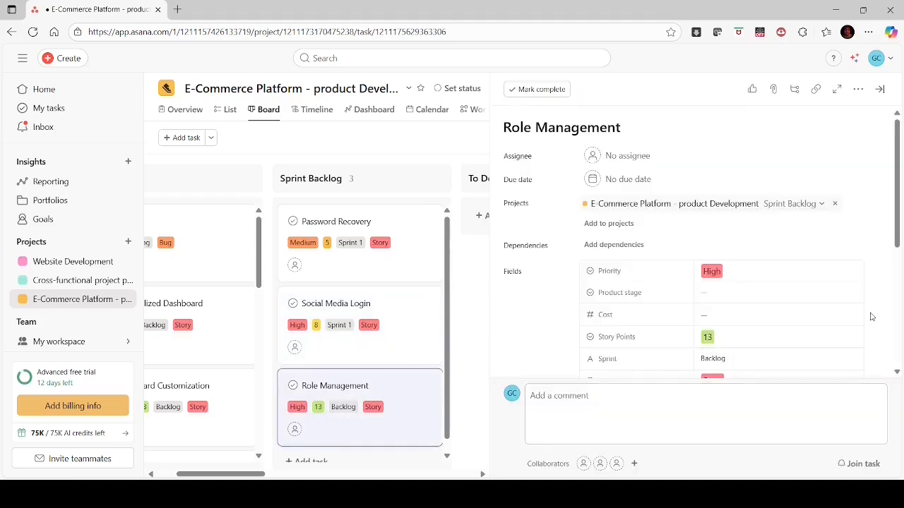
pyautogui.scroll(-2, 899, 201)
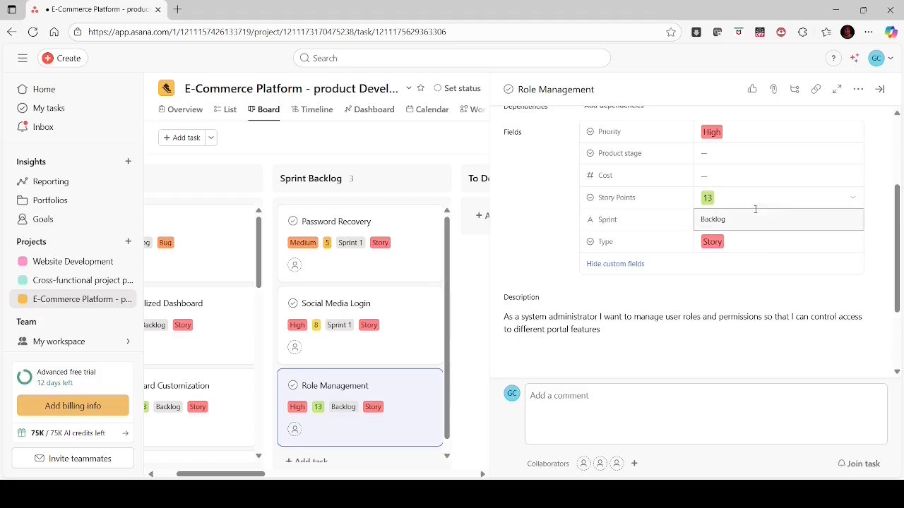
pyautogui.click(737, 219)
pyautogui.press('BackSpace')
pyautogui.press('BackSpace')
pyautogui.press('BackSpace')
pyautogui.press('BackSpace')
pyautogui.press('BackSpace')
pyautogui.press('BackSpace')
pyautogui.press('BackSpace')
pyautogui.write('Sprint 1')
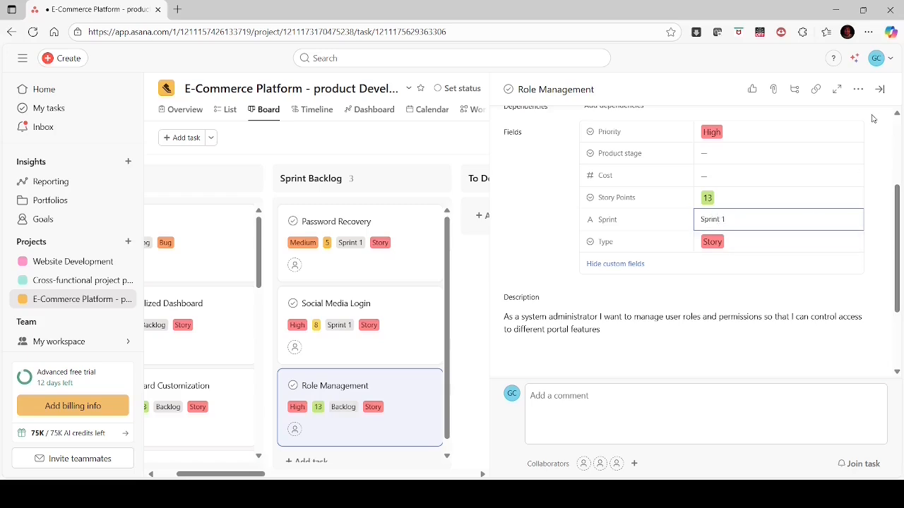
pyautogui.moveTo(897, 225); pyautogui.dragTo(889, 137)
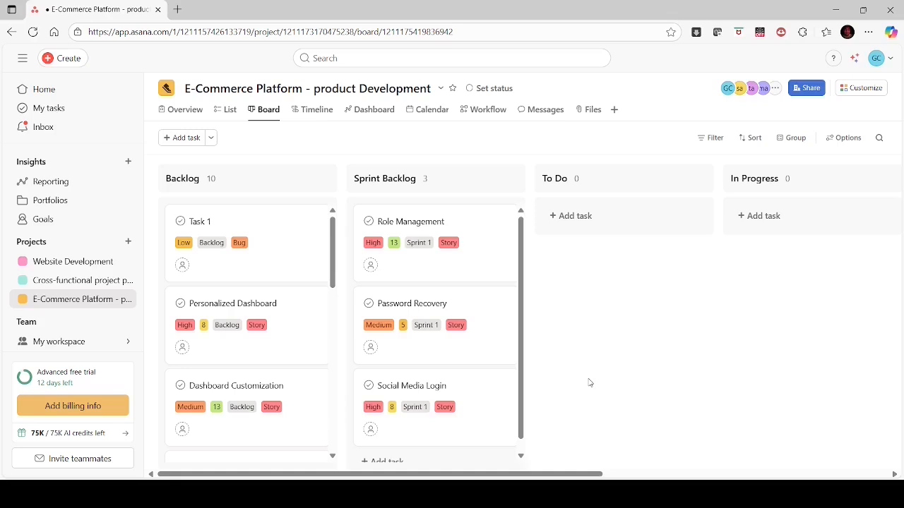
# Assign the Role Management task to the last limited access member among the suggested assignees, and close its details
pyautogui.click(457, 271)
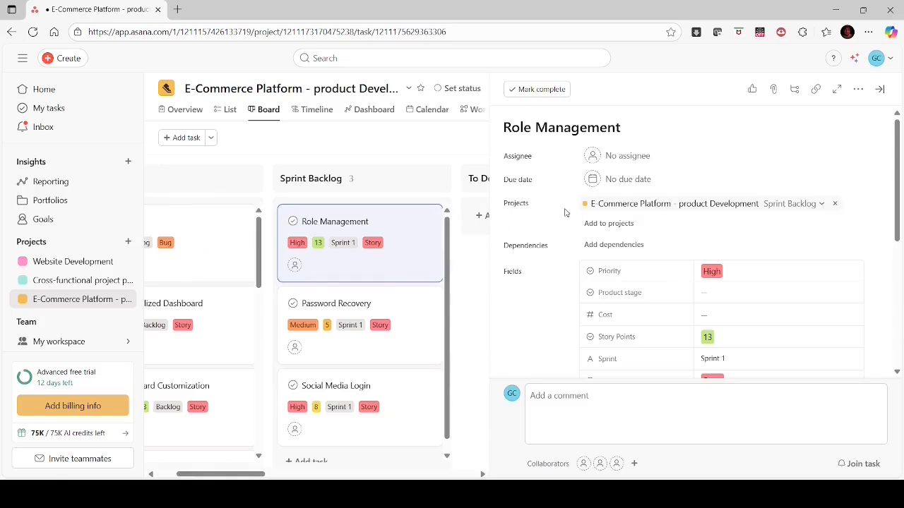
pyautogui.click(632, 156)
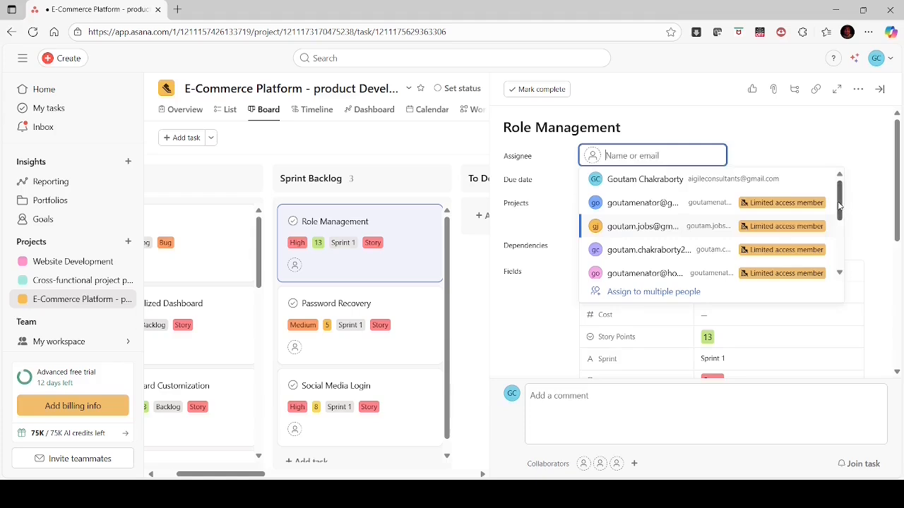
pyautogui.moveTo(839, 204); pyautogui.dragTo(840, 255)
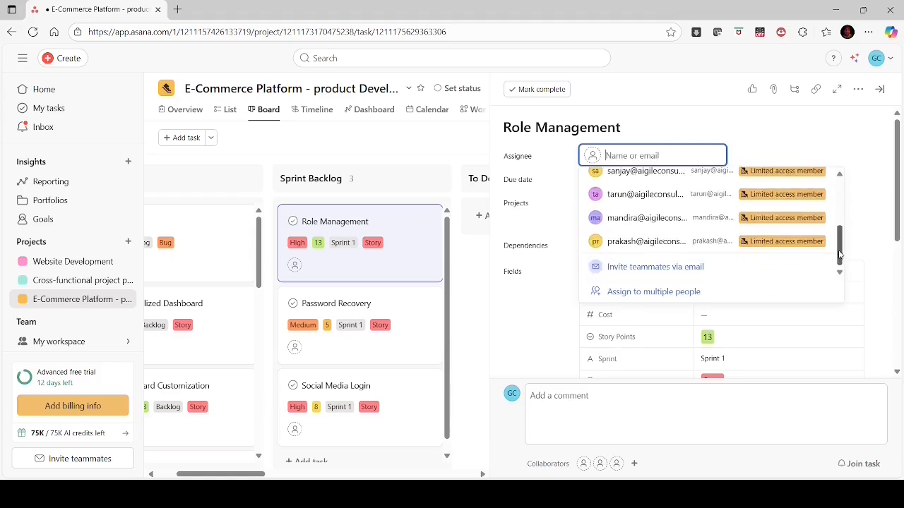
pyautogui.click(619, 243)
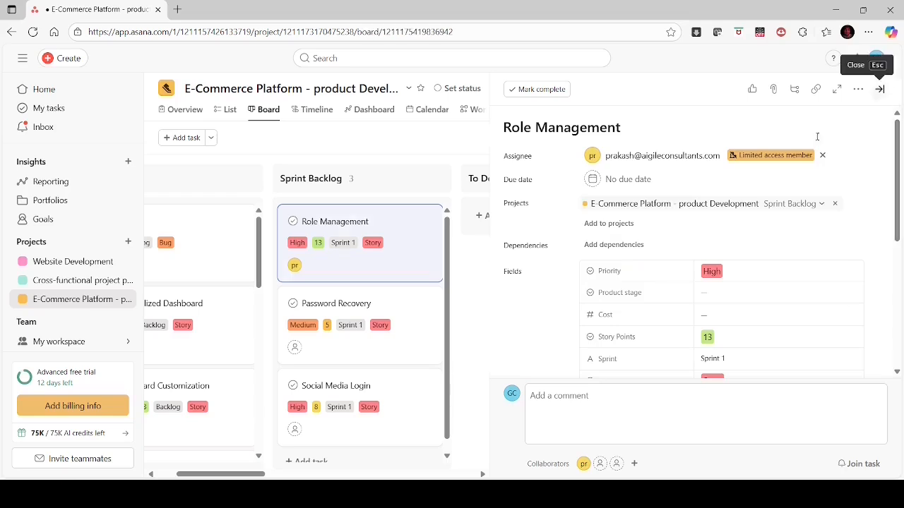
pyautogui.click(879, 89)
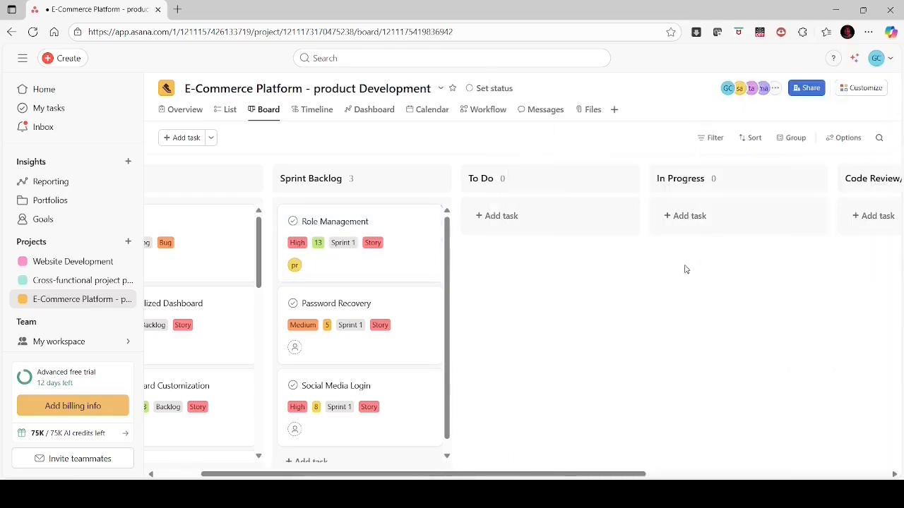
# Assign the Password Recovery task to the limited access member with the "ta" avatar, and close its details
pyautogui.click(404, 344)
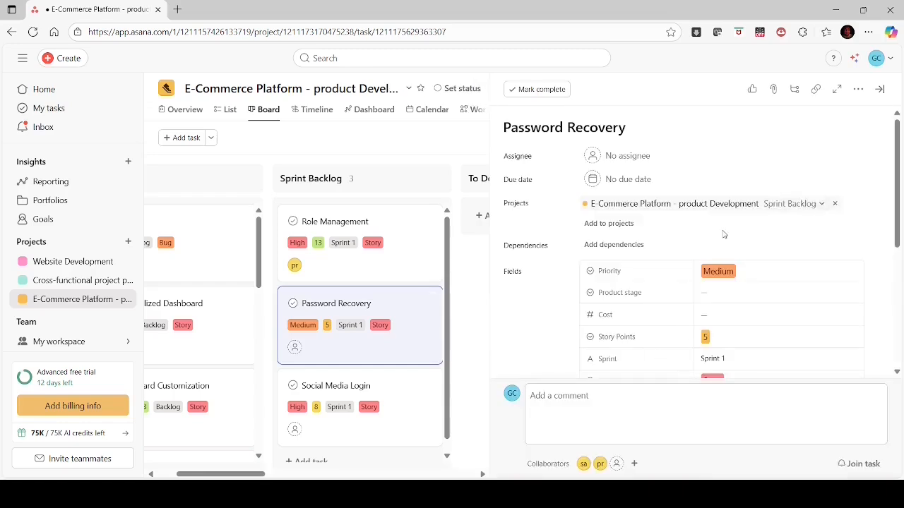
pyautogui.click(625, 157)
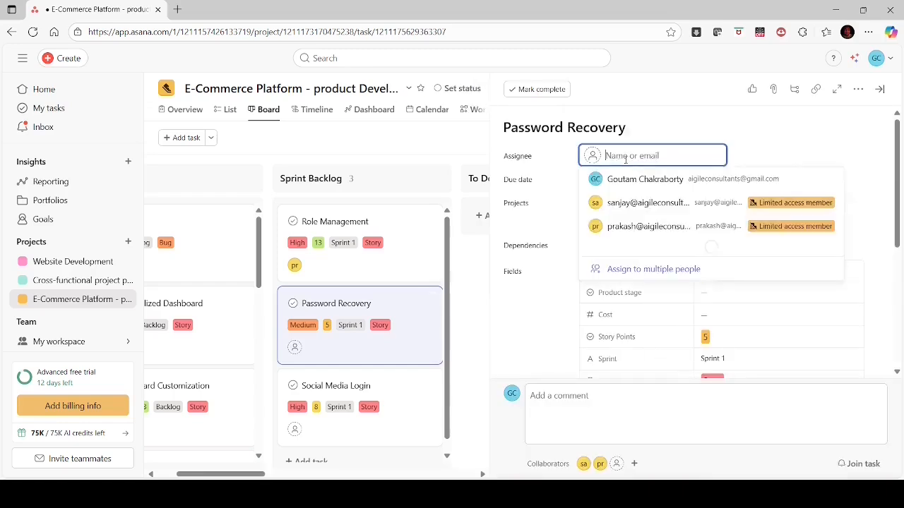
pyautogui.moveTo(840, 198); pyautogui.dragTo(845, 255)
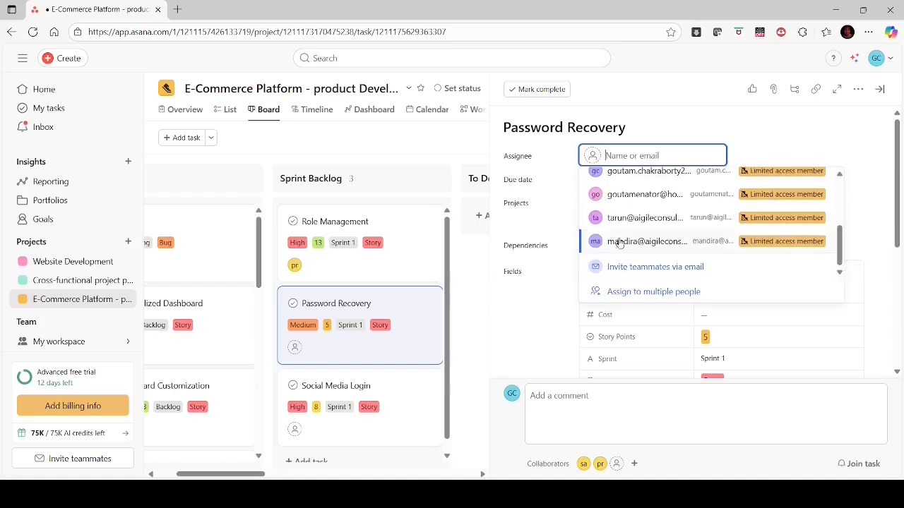
pyautogui.click(634, 217)
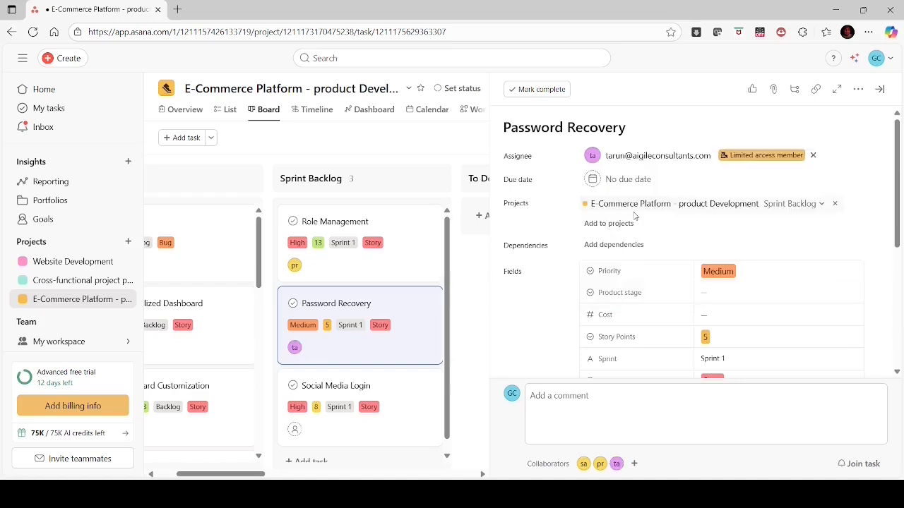
pyautogui.click(880, 91)
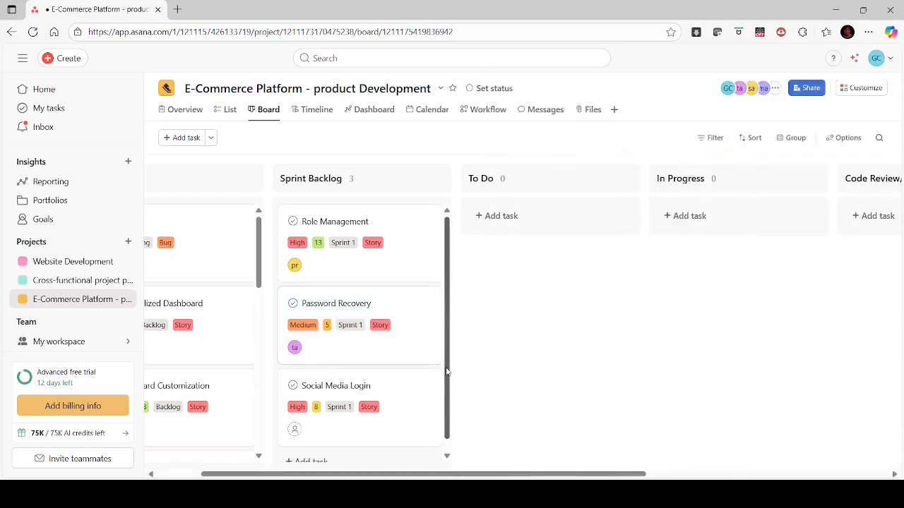
# Assign the Social Media Login task to the limited access member with the "sa" avatar, and close its details
pyautogui.scroll(-1, 447, 377)
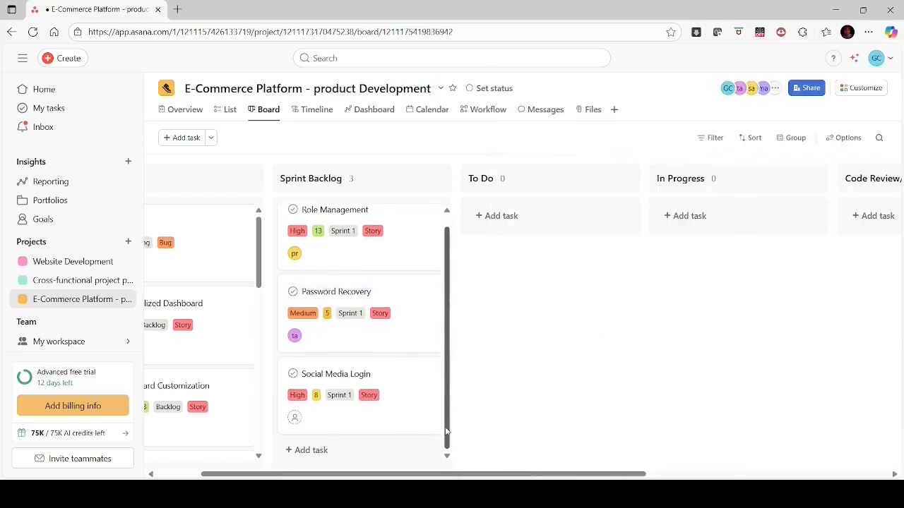
pyautogui.click(393, 424)
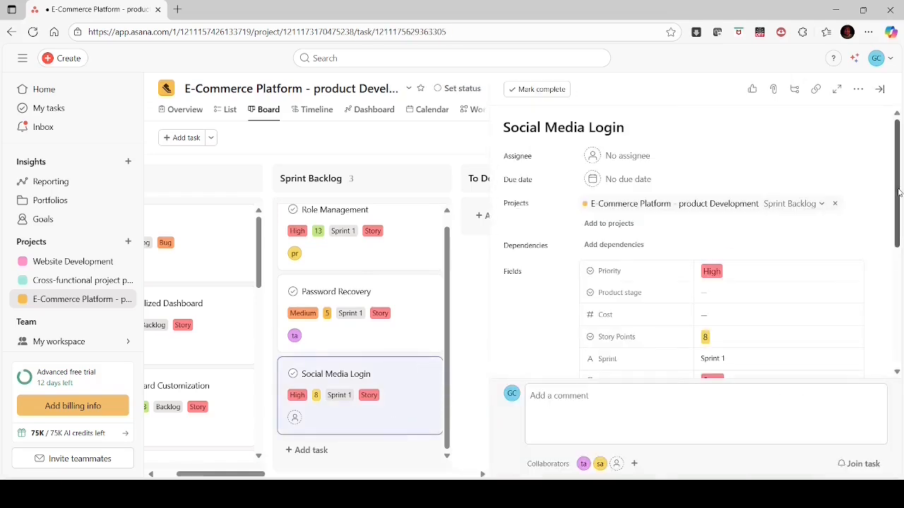
pyautogui.moveTo(899, 192); pyautogui.dragTo(899, 195)
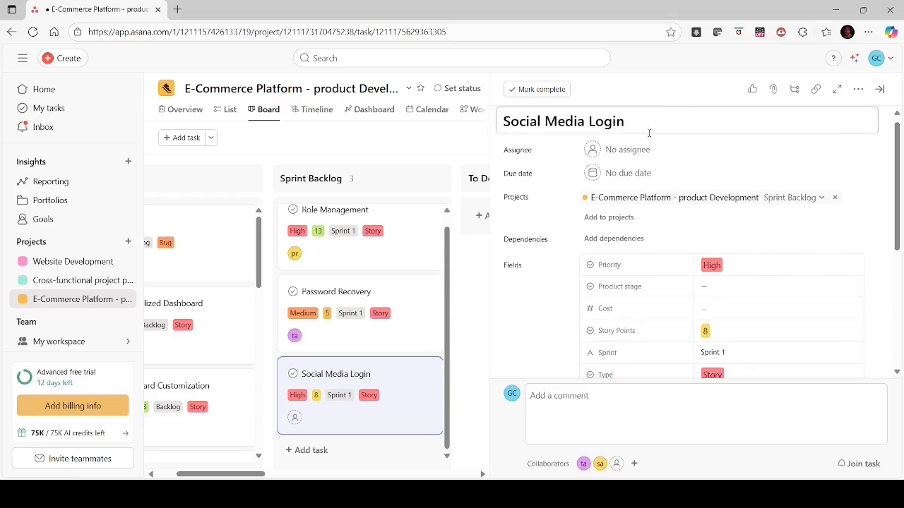
pyautogui.click(633, 157)
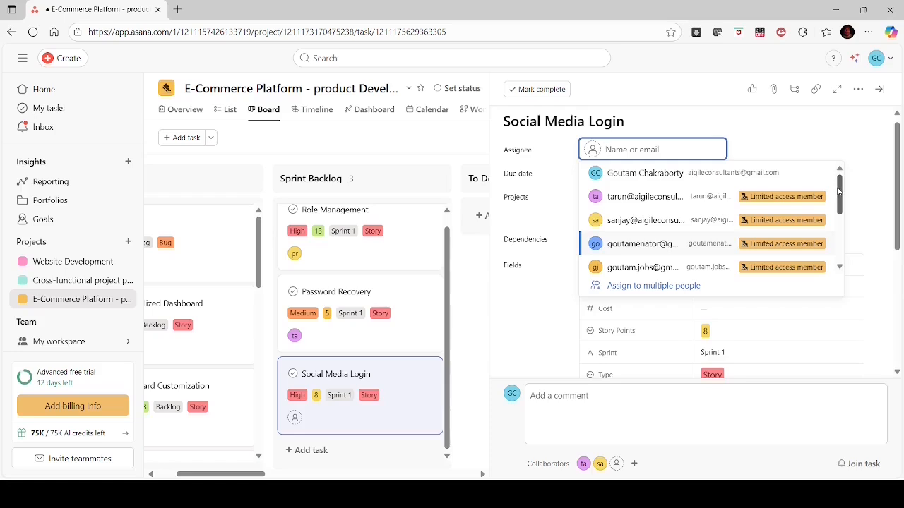
pyautogui.click(617, 222)
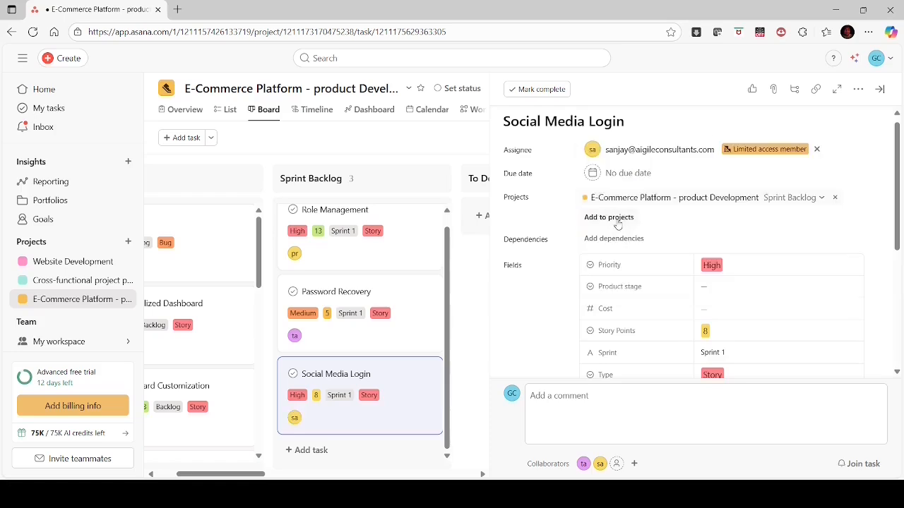
pyautogui.click(880, 90)
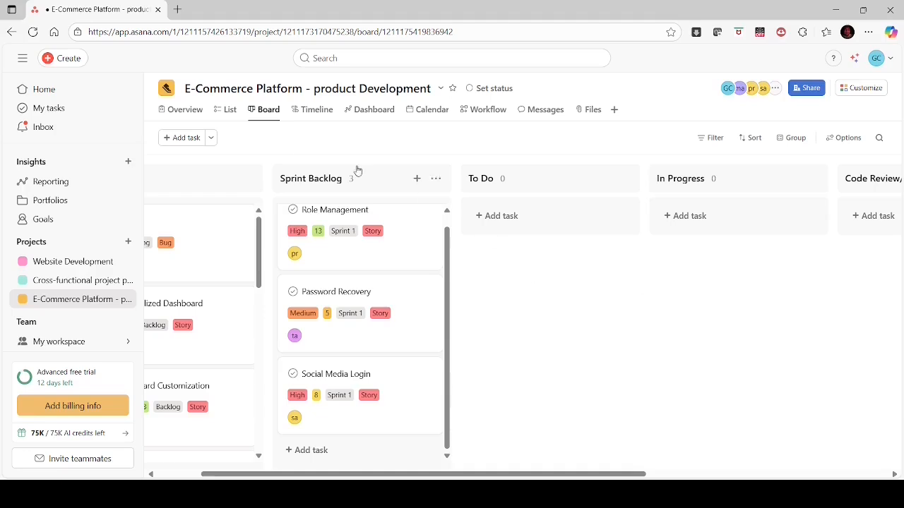
# In the list view, move Role Management, Password Recovery and Social Media Login from Sprint Backlog to the To Do section
pyautogui.click(223, 111)
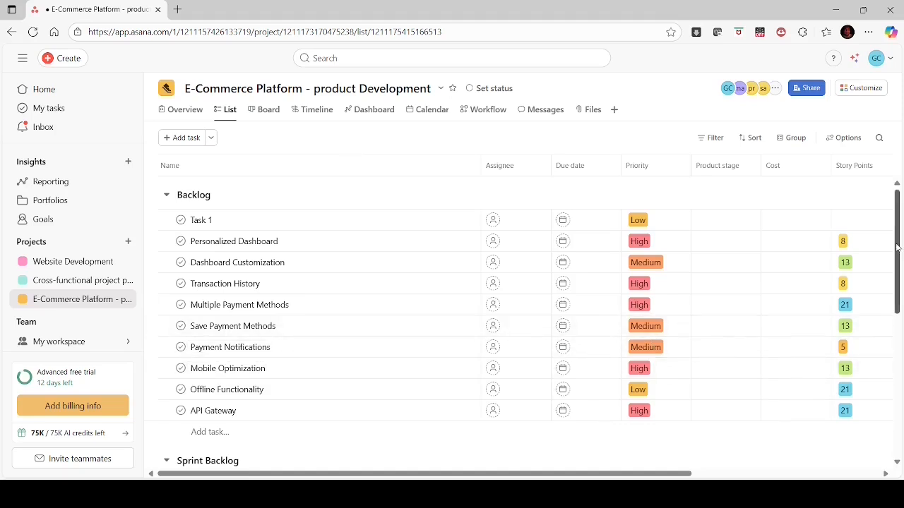
pyautogui.moveTo(896, 247); pyautogui.dragTo(896, 342)
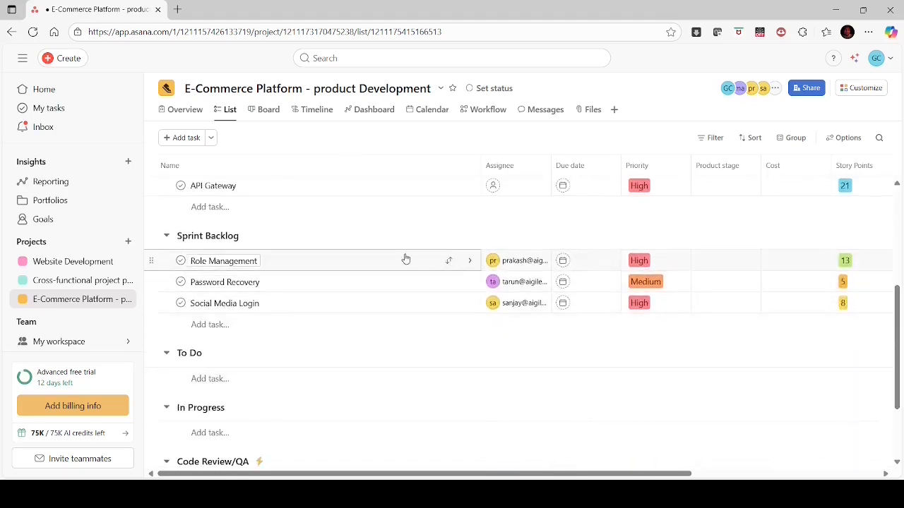
pyautogui.click(449, 261)
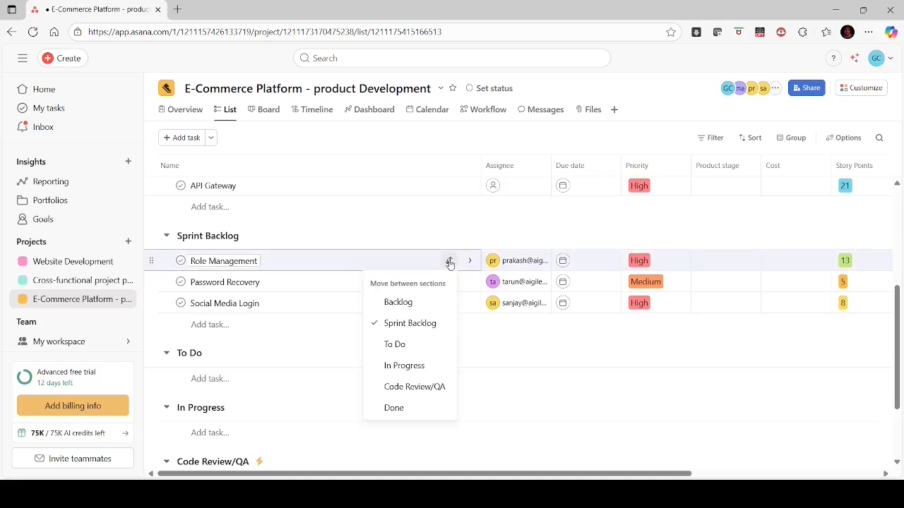
pyautogui.click(395, 345)
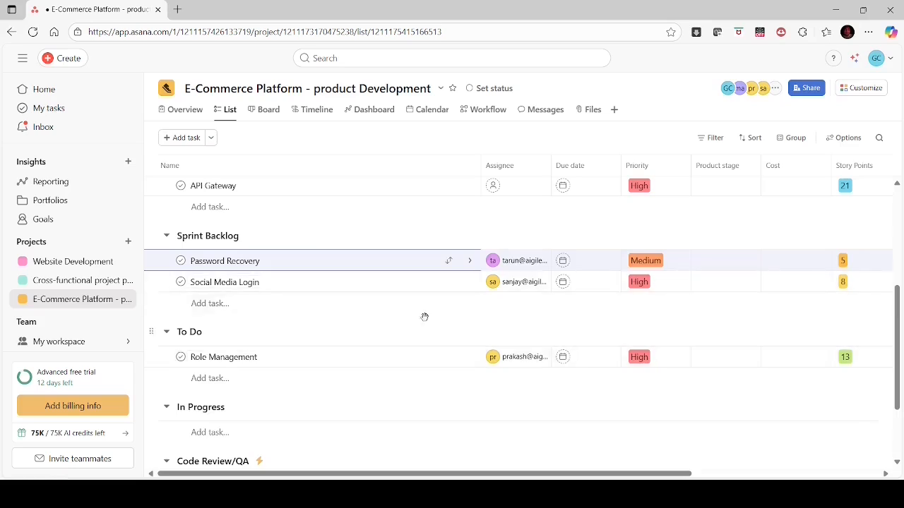
pyautogui.click(449, 260)
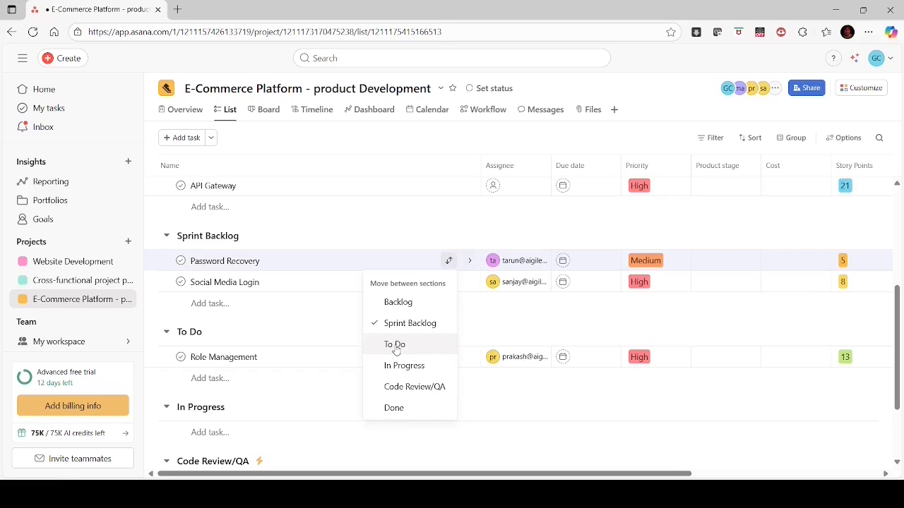
pyautogui.click(397, 345)
pyautogui.click(449, 261)
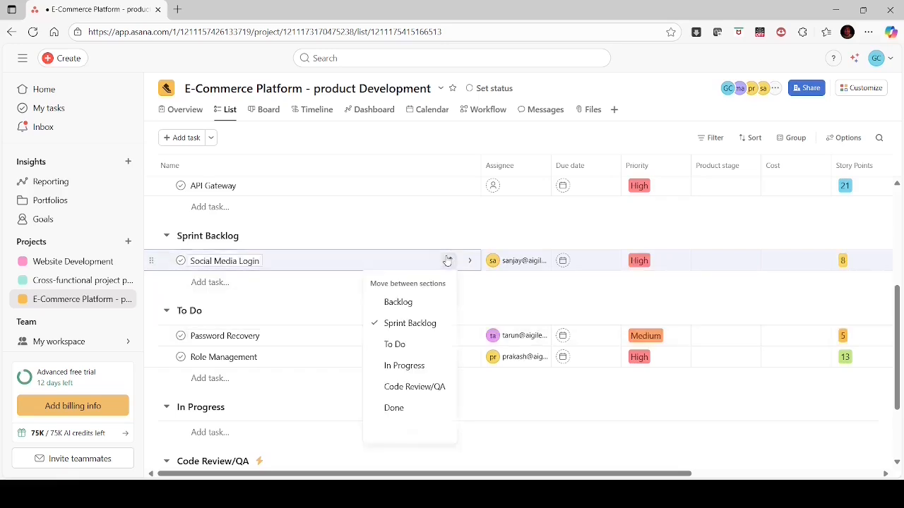
pyautogui.click(396, 345)
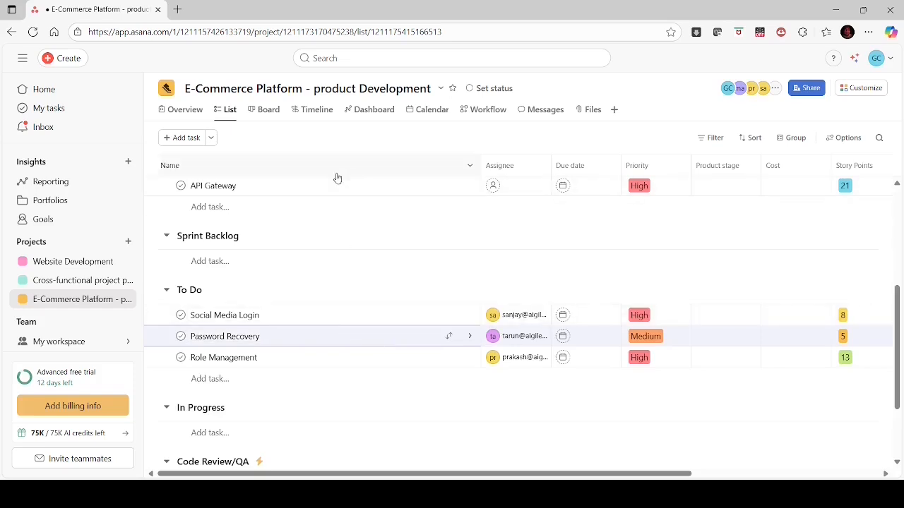
# Return to the board view and examine the project rule that sets the assignee when a task is moved to a section
pyautogui.click(264, 113)
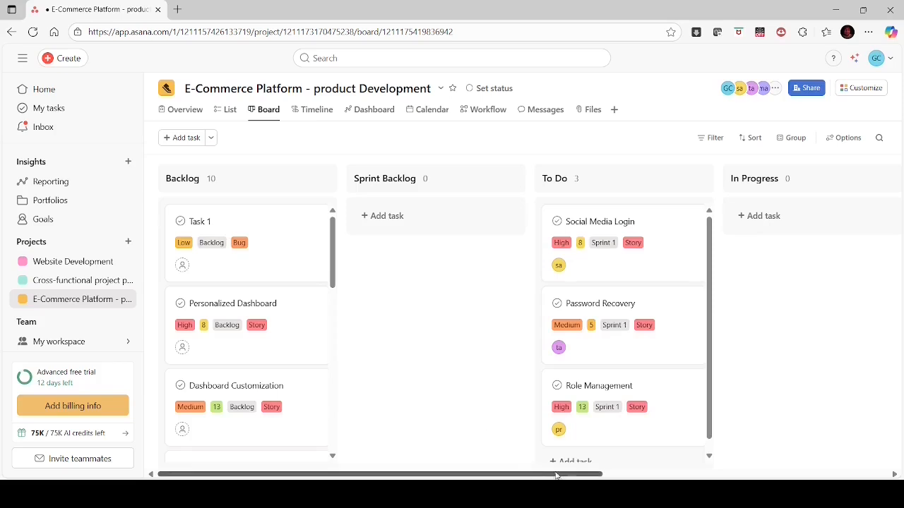
pyautogui.moveTo(568, 474); pyautogui.dragTo(678, 464)
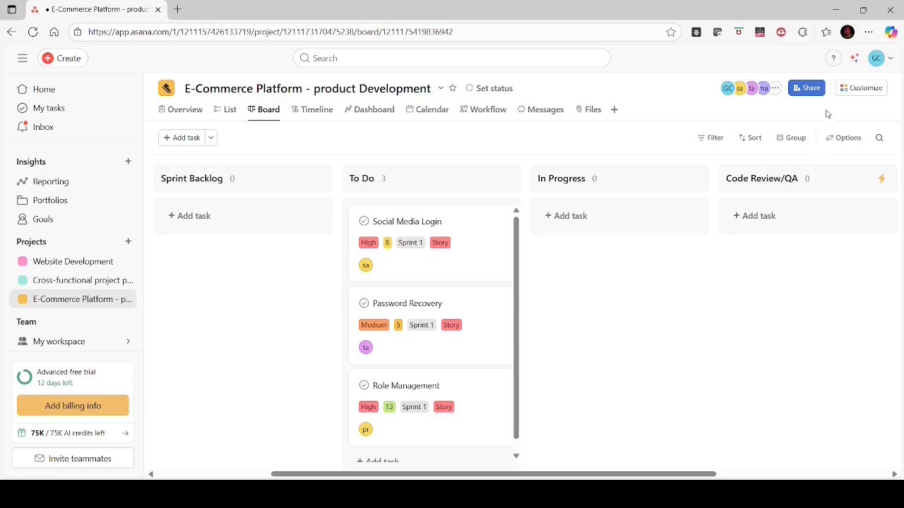
pyautogui.click(863, 89)
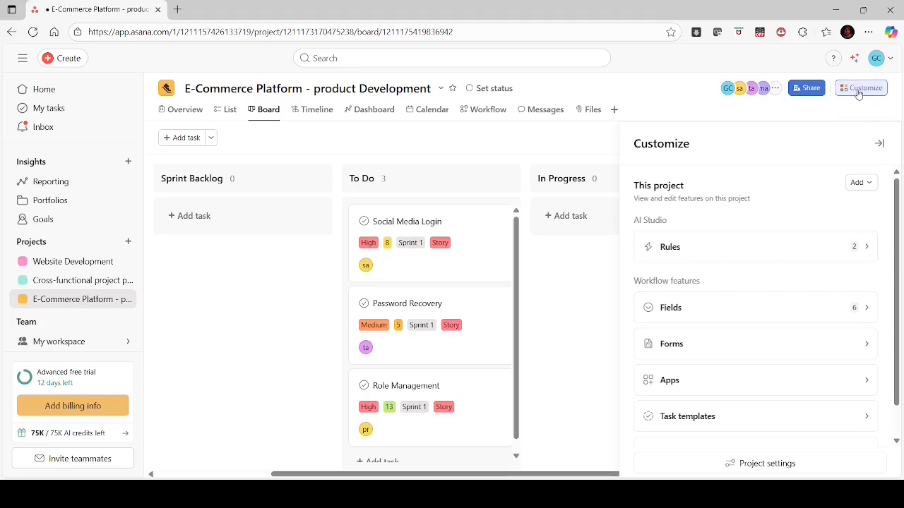
pyautogui.click(788, 253)
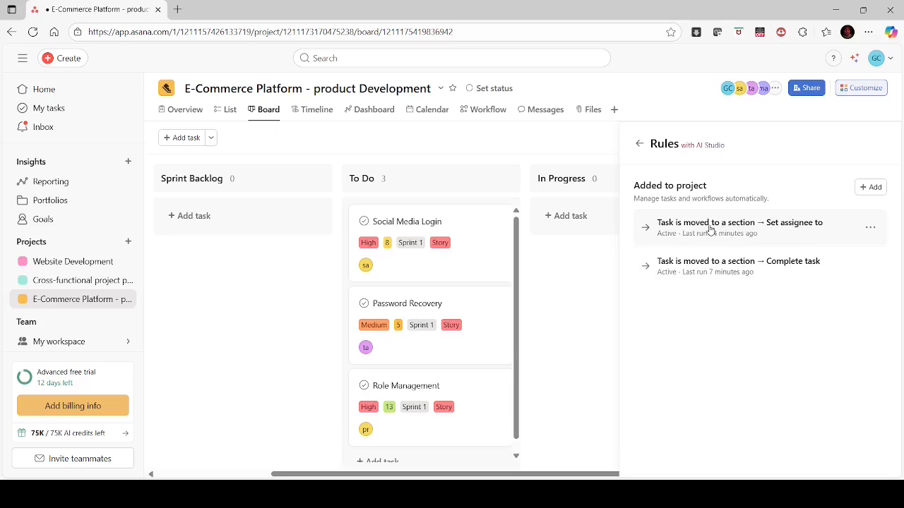
pyautogui.click(709, 230)
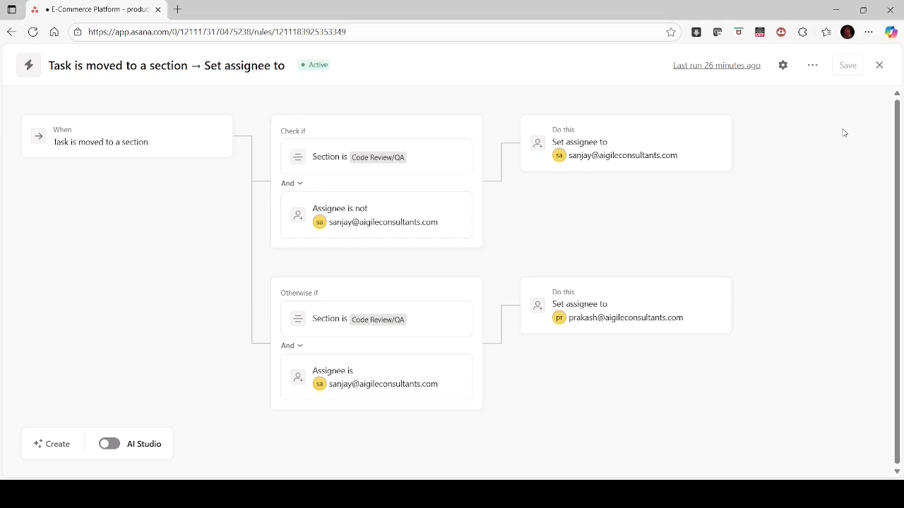
pyautogui.click(879, 67)
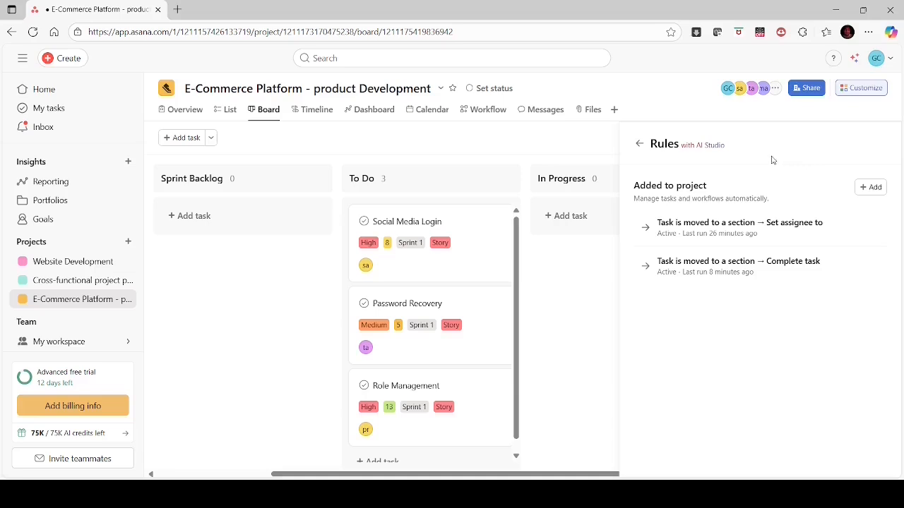
pyautogui.click(868, 90)
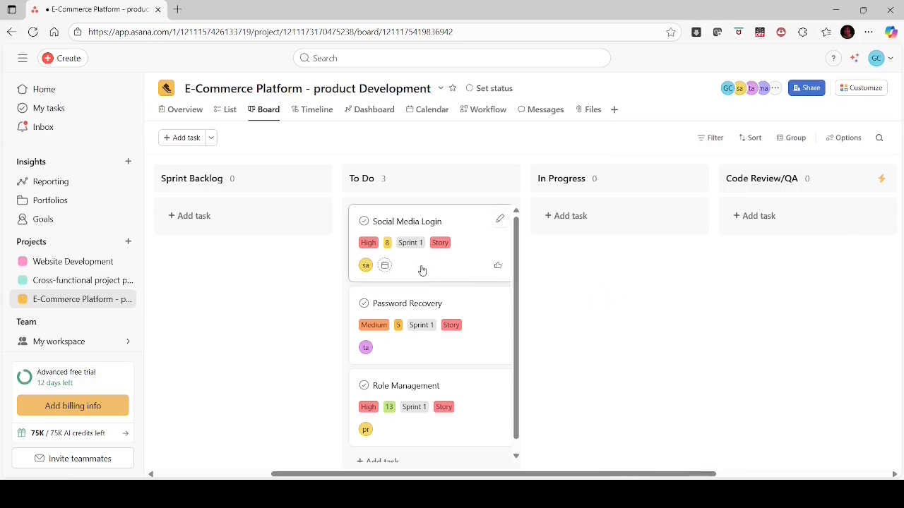
# In the list view, move Social Media Login, Password Recovery and Role Management from To Do to the In Progress section
pyautogui.click(228, 109)
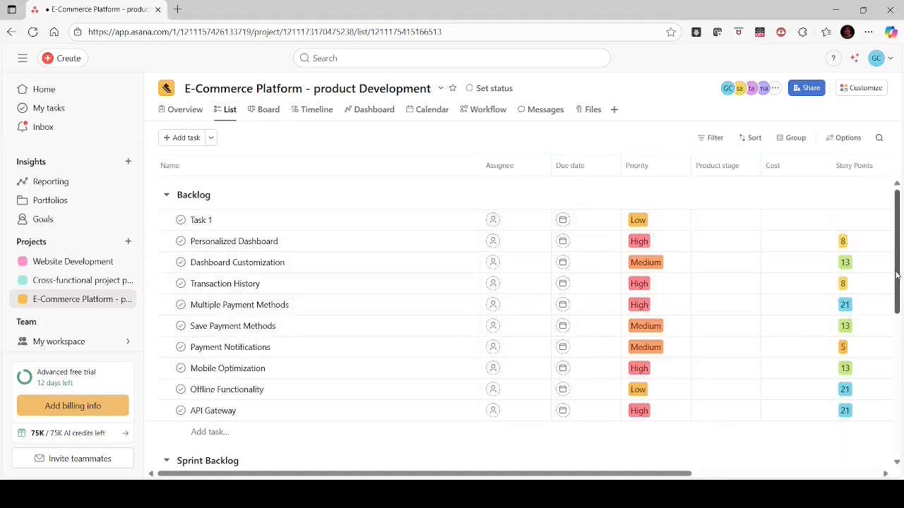
pyautogui.moveTo(897, 276); pyautogui.dragTo(898, 401)
pyautogui.scroll(-1, 899, 409)
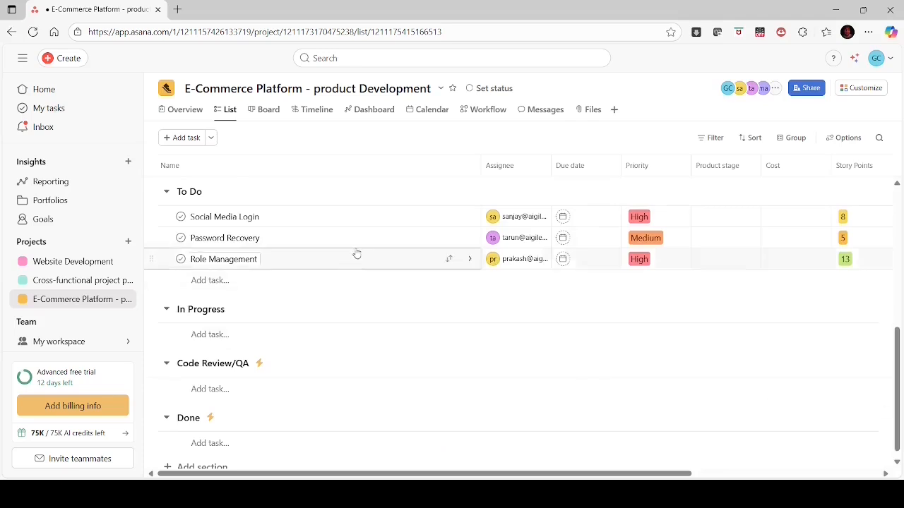
pyautogui.click(450, 219)
pyautogui.click(409, 324)
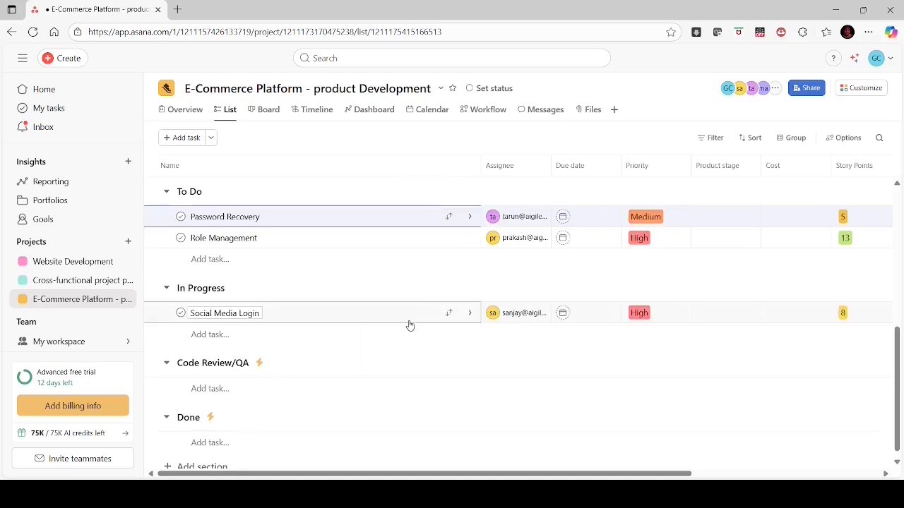
pyautogui.click(449, 217)
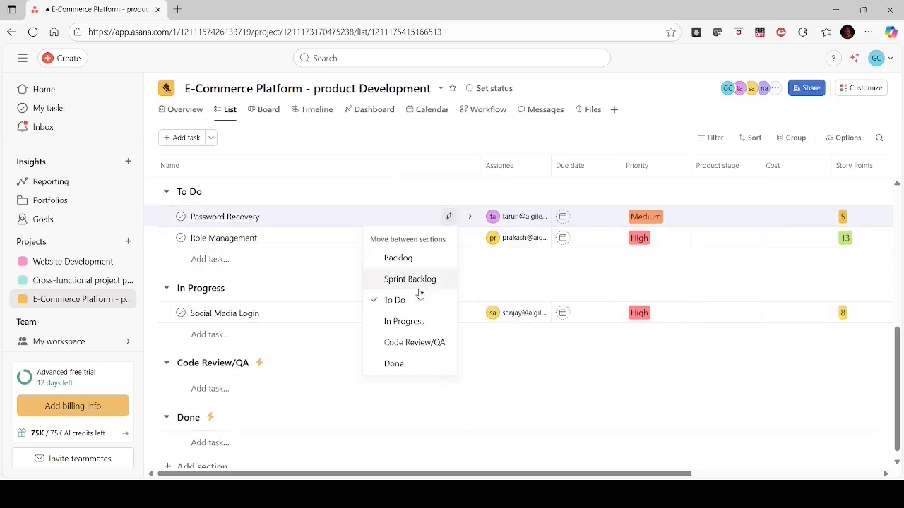
pyautogui.click(408, 322)
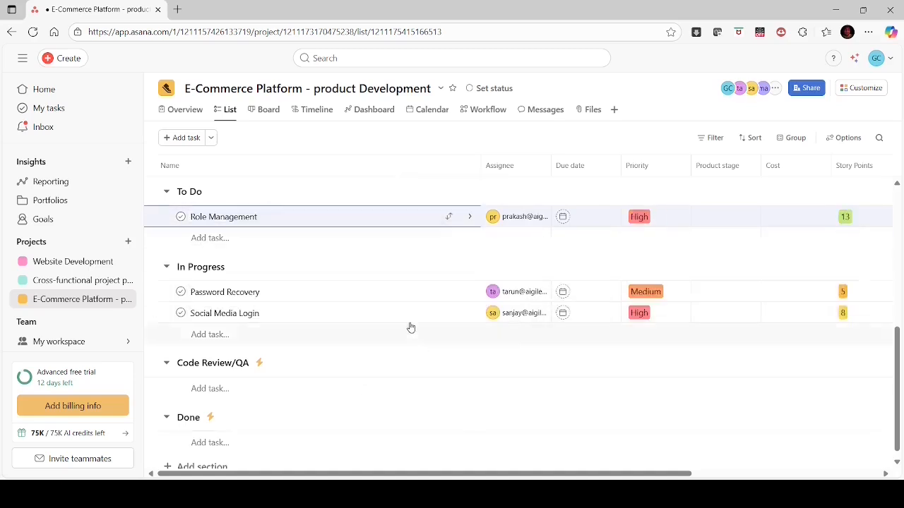
pyautogui.click(449, 217)
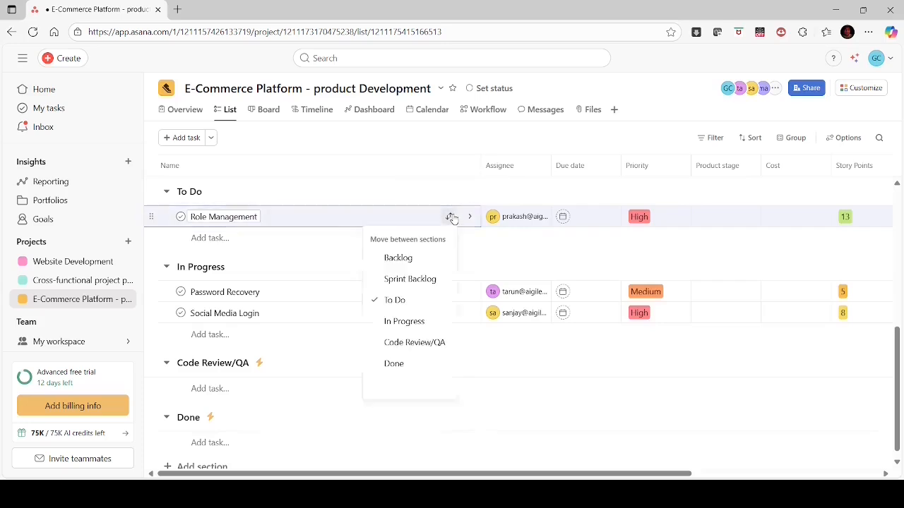
pyautogui.click(413, 324)
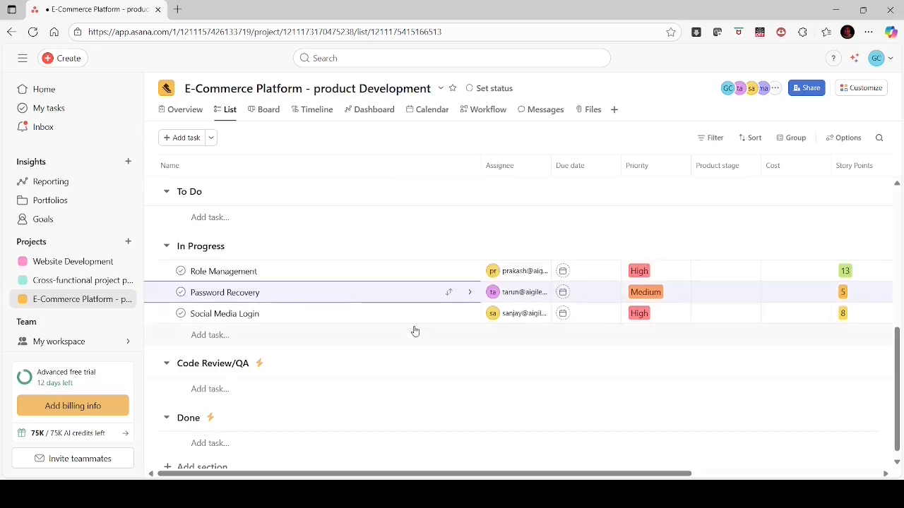
# Check the In Progress, Code Review/QA and Done columns in the board view, and return to the list view
pyautogui.click(262, 110)
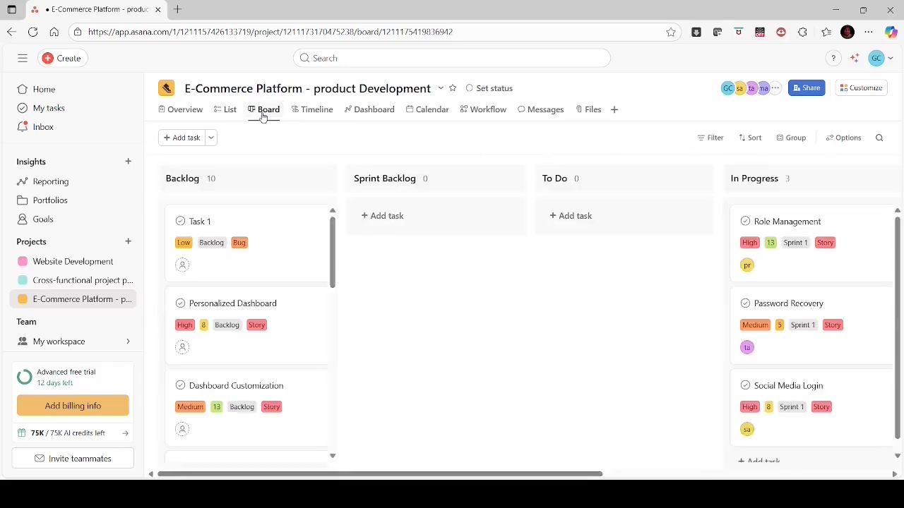
pyautogui.moveTo(586, 474); pyautogui.dragTo(807, 440)
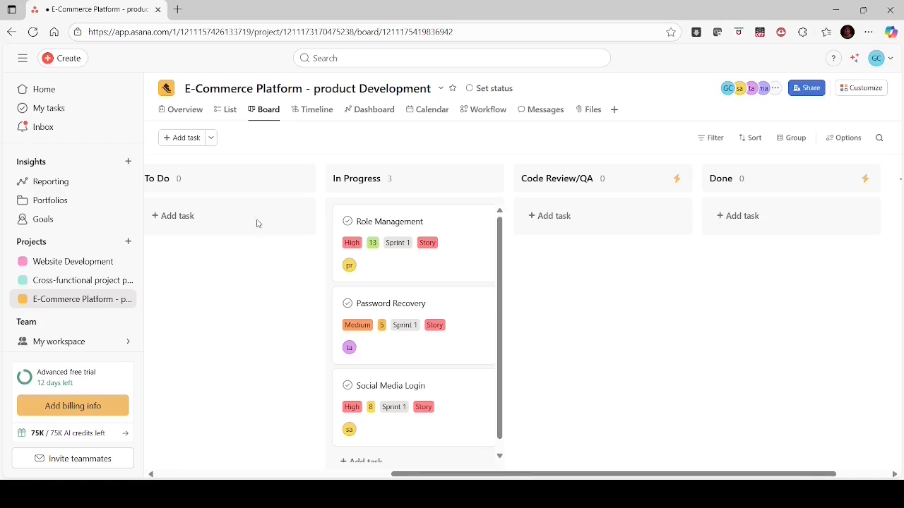
pyautogui.click(229, 111)
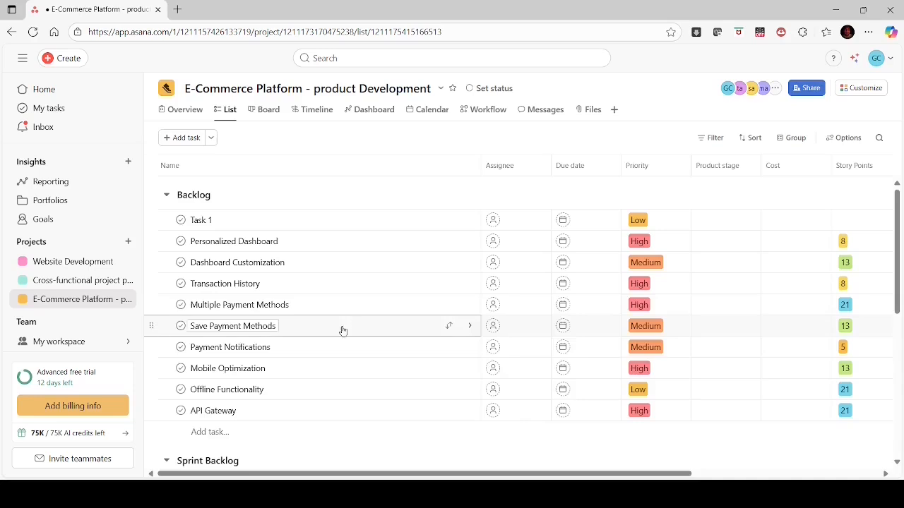
# In the list view, move Role Management, Password Recovery and Social Media Login from In Progress to the Code Review/QA section
pyautogui.scroll(-5, 845, 365)
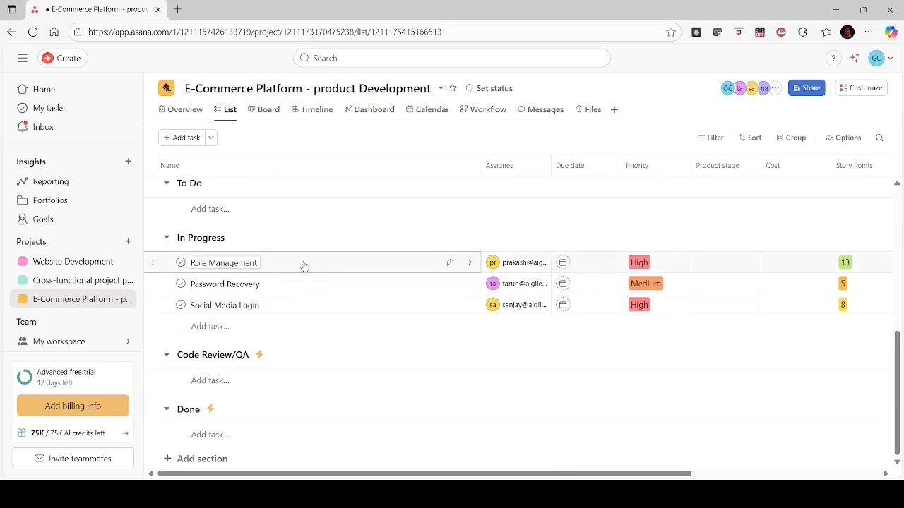
pyautogui.click(449, 264)
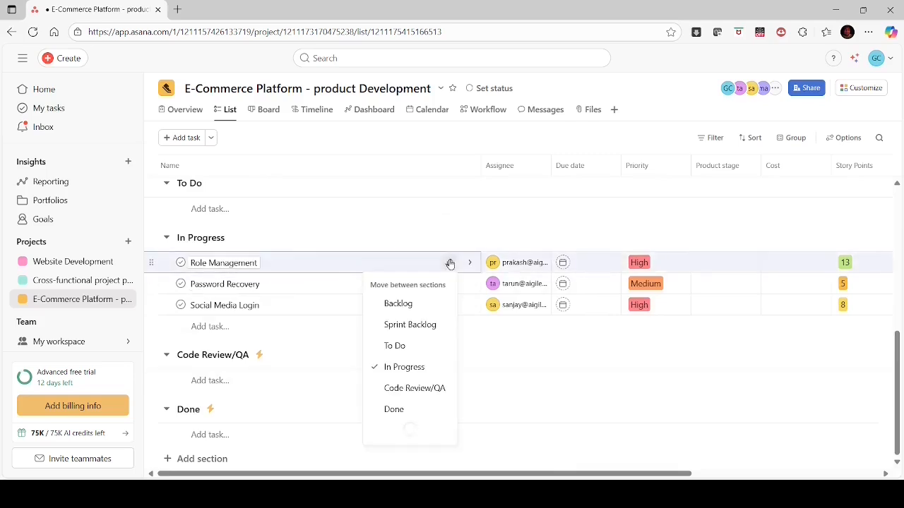
pyautogui.click(414, 388)
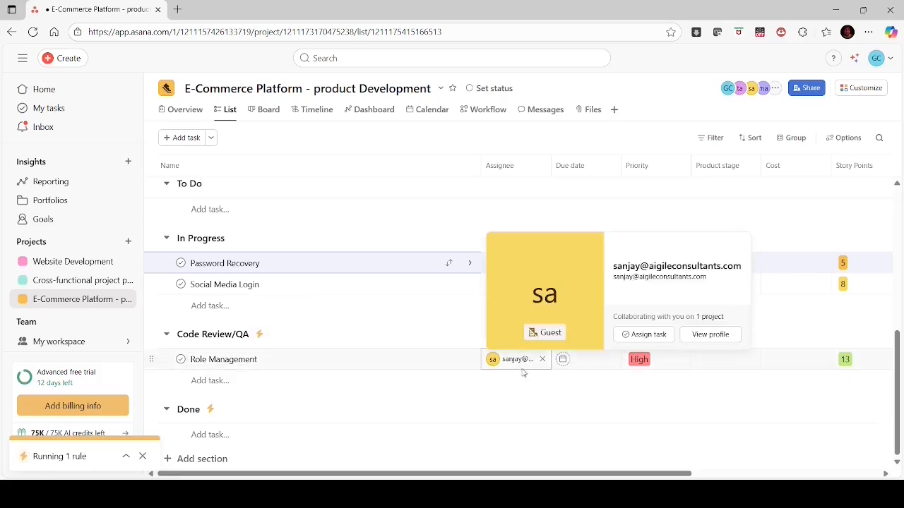
pyautogui.moveTo(511, 362)
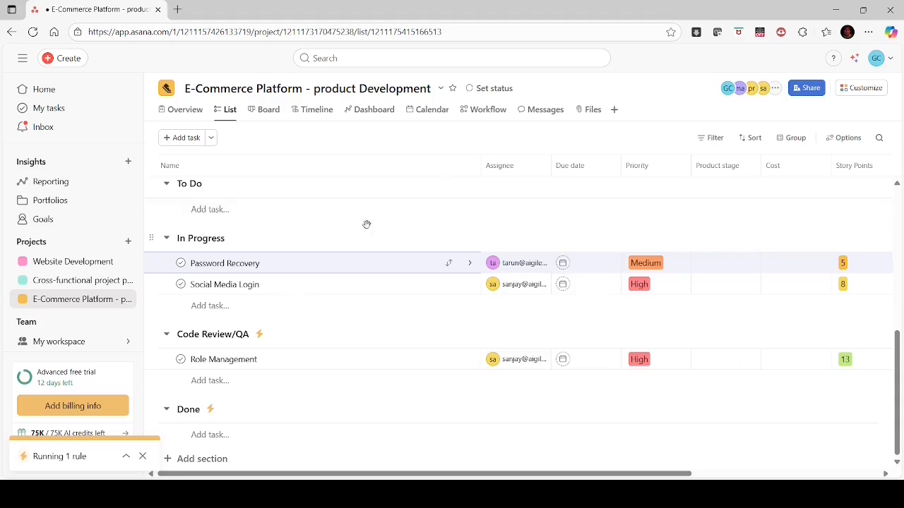
pyautogui.moveTo(514, 267)
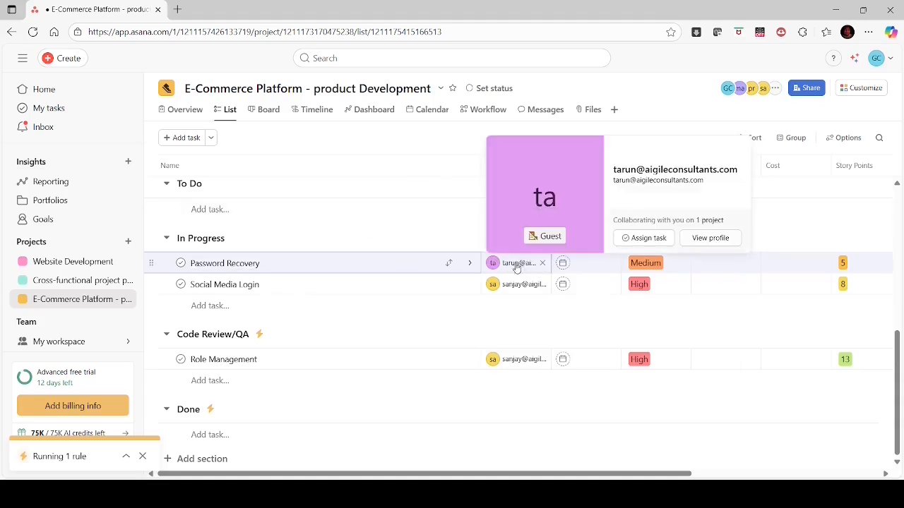
pyautogui.click(448, 263)
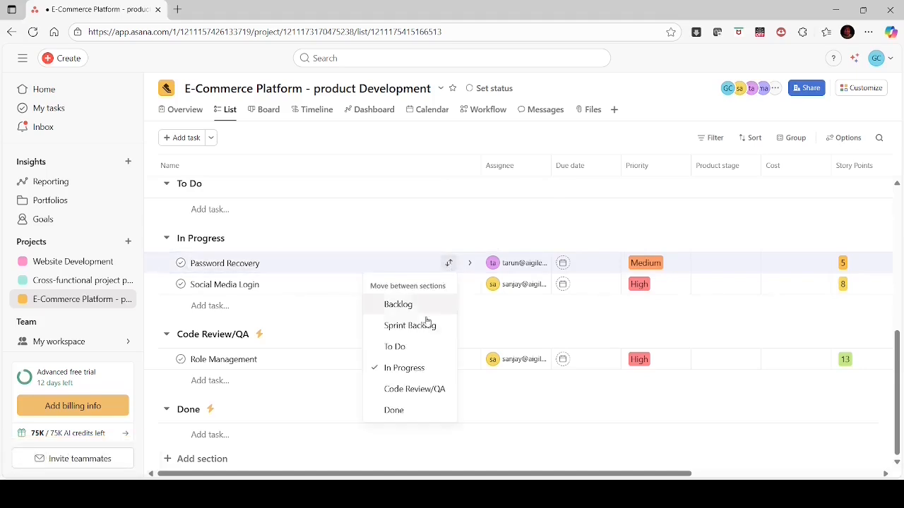
pyautogui.click(424, 393)
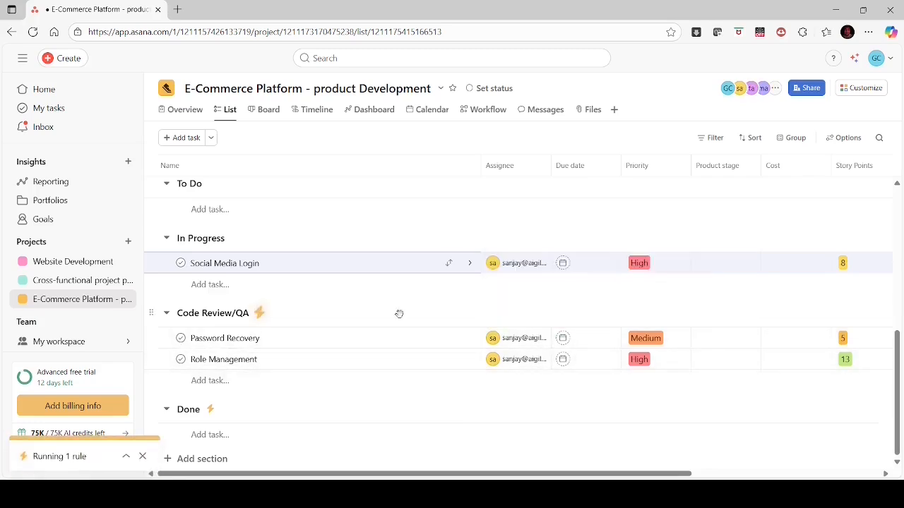
pyautogui.click(448, 265)
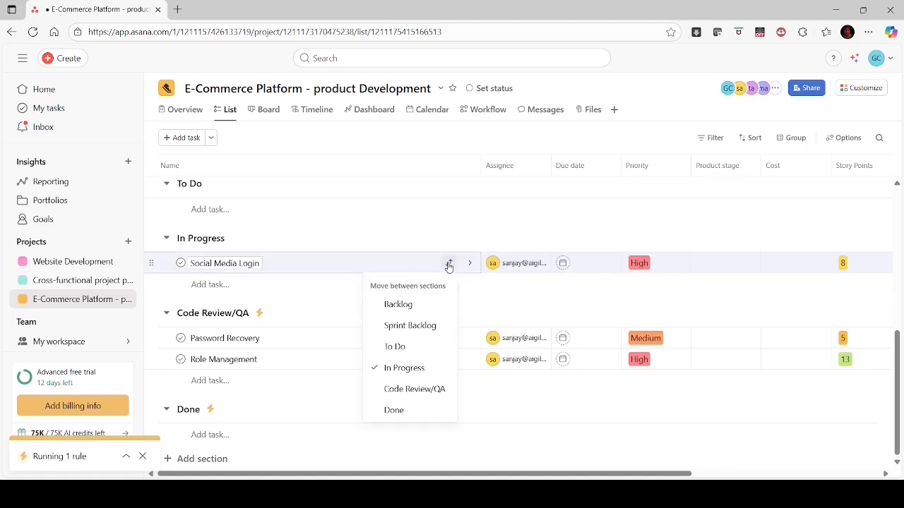
pyautogui.click(414, 390)
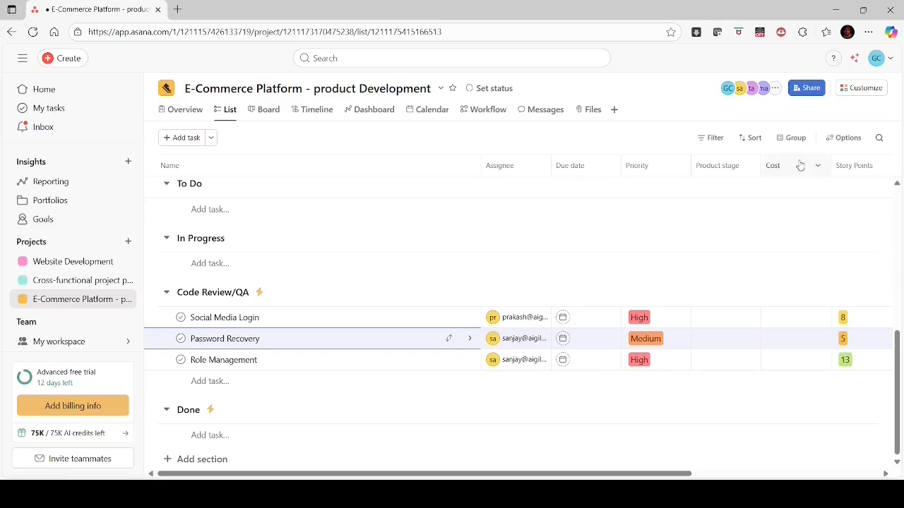
# Examine the project rule that completes a task when it is moved to a section, and return to the task list
pyautogui.click(863, 88)
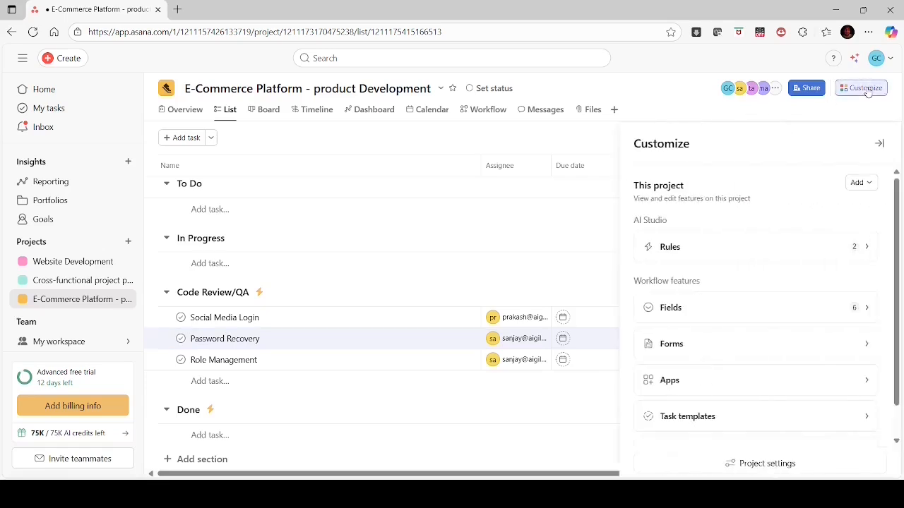
pyautogui.click(836, 251)
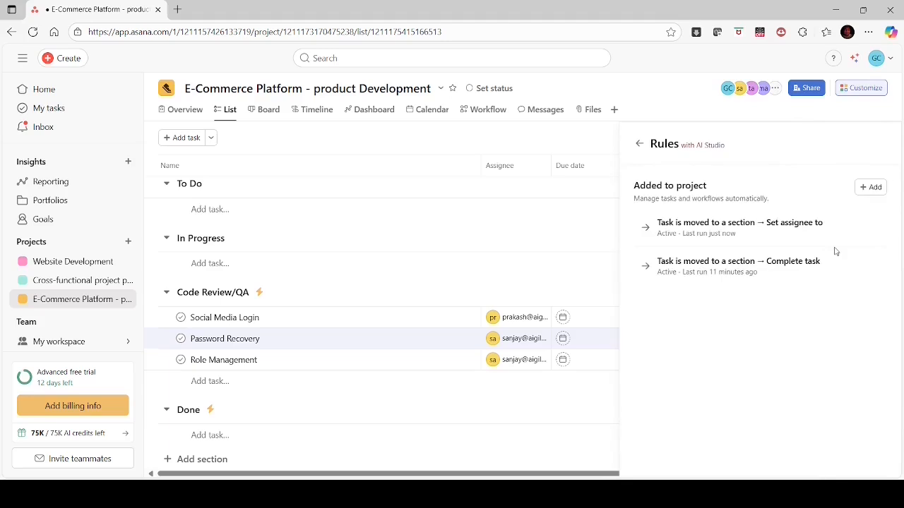
pyautogui.click(715, 269)
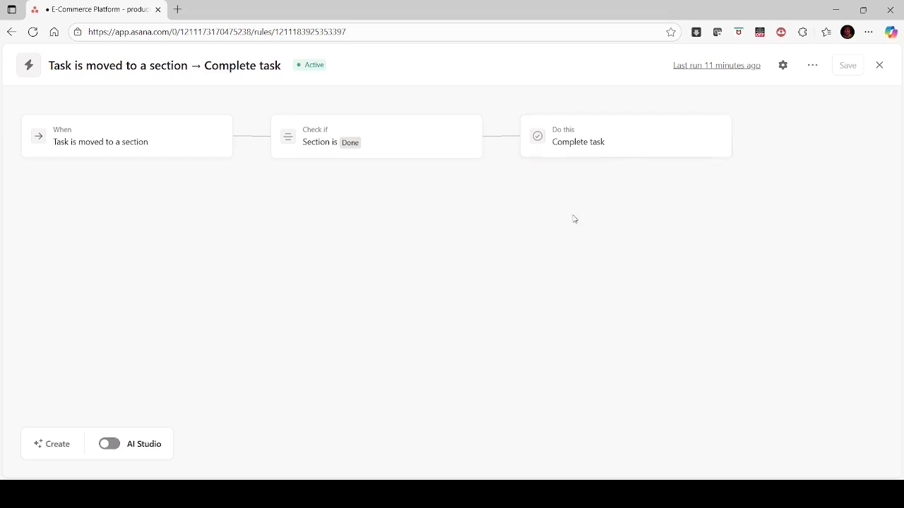
pyautogui.click(880, 65)
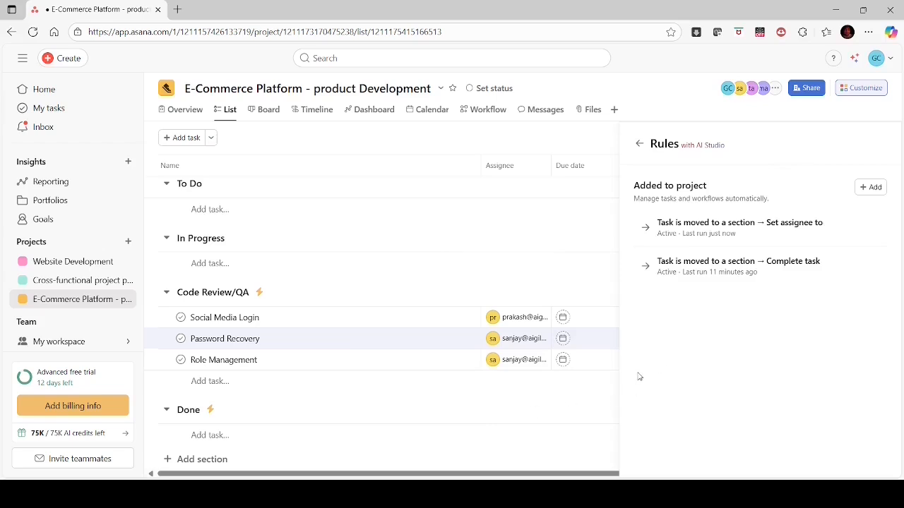
pyautogui.click(860, 91)
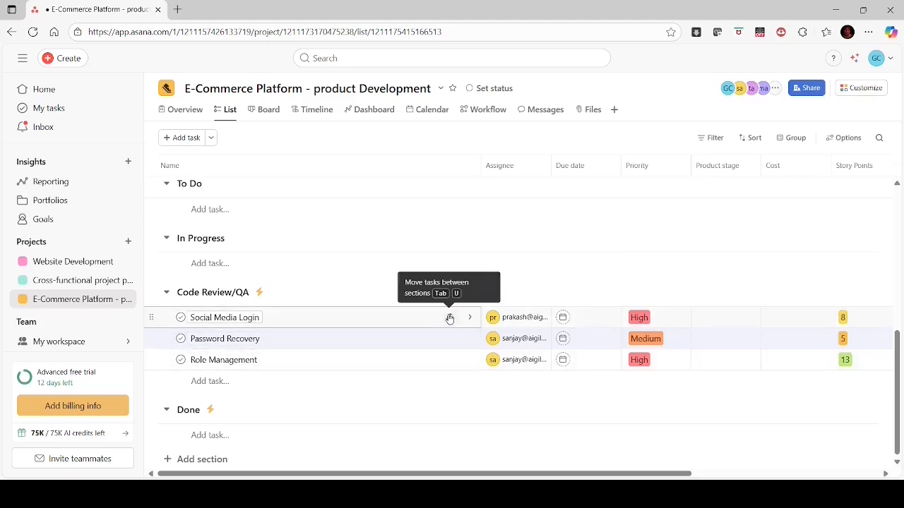
# Move Social Media Login, Password Recovery and Role Management from Code Review/QA back to the In Progress section
pyautogui.click(449, 317)
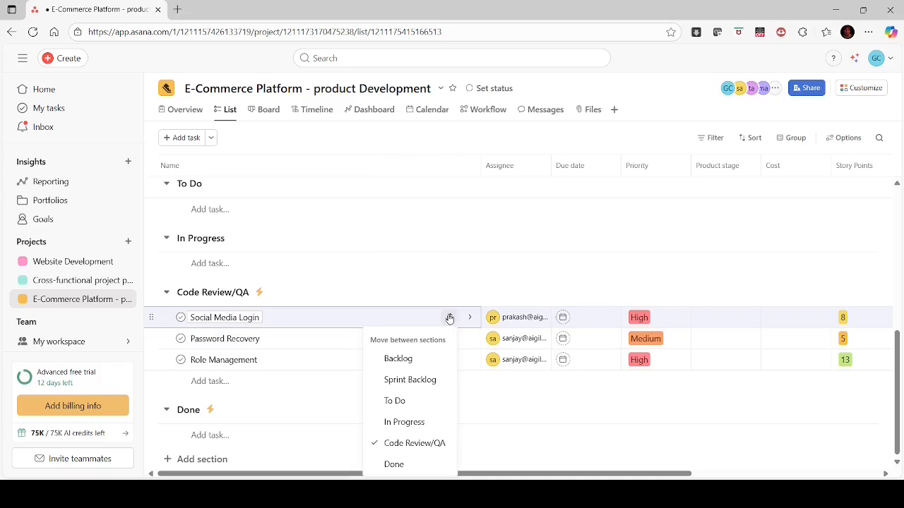
pyautogui.click(404, 423)
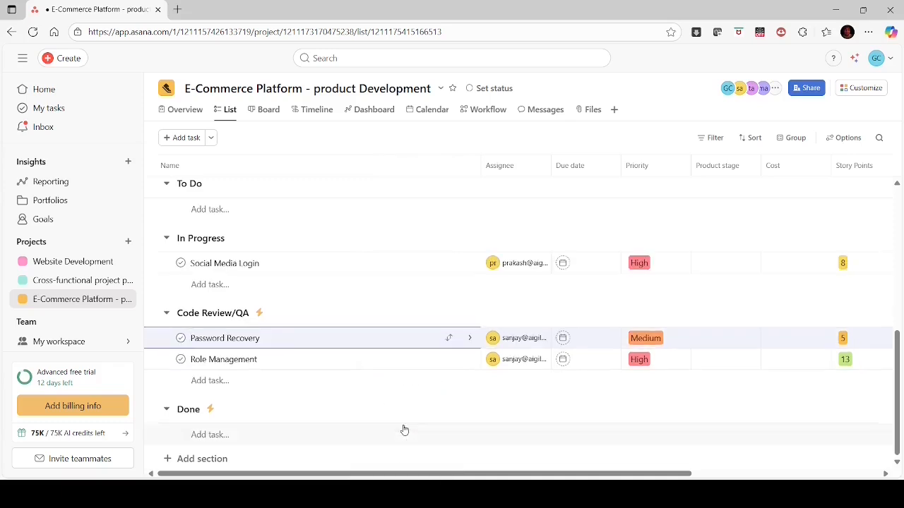
pyautogui.click(449, 341)
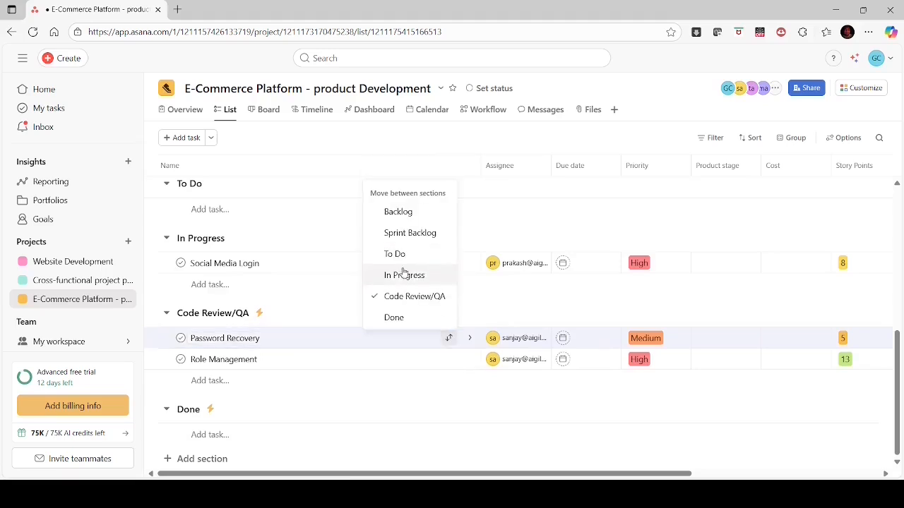
pyautogui.click(401, 276)
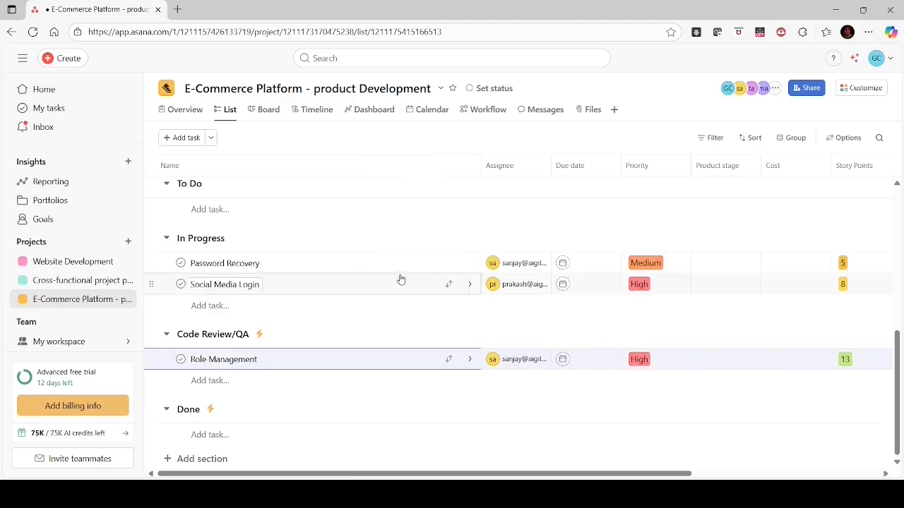
pyautogui.click(449, 360)
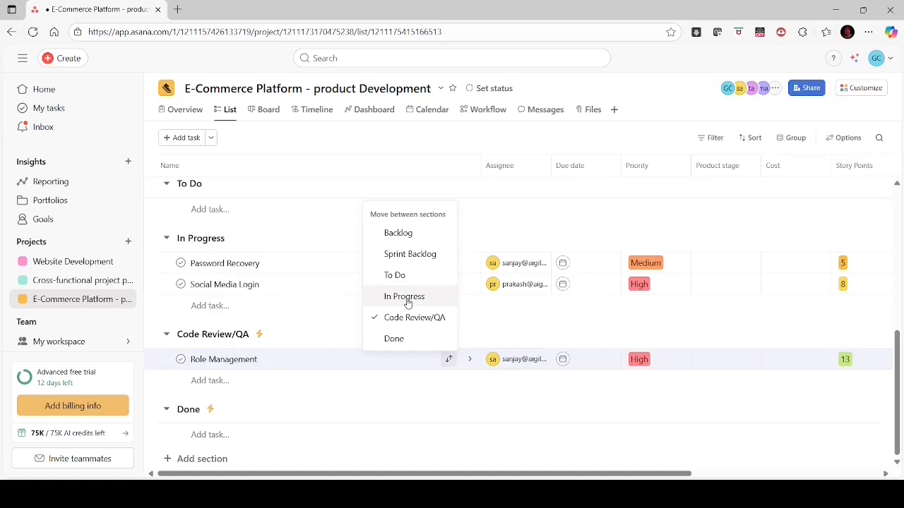
pyautogui.click(408, 296)
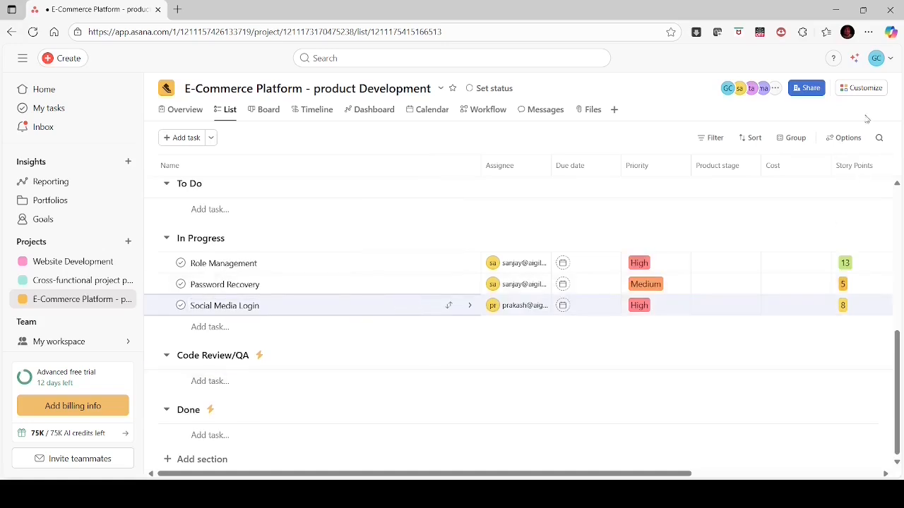
# Move Role Management from In Progress back to the To Do section
pyautogui.click(863, 89)
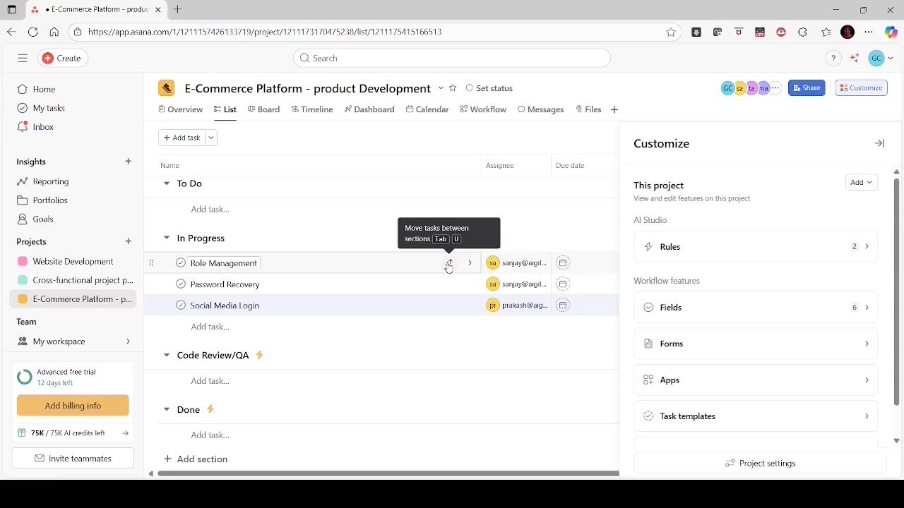
pyautogui.click(447, 264)
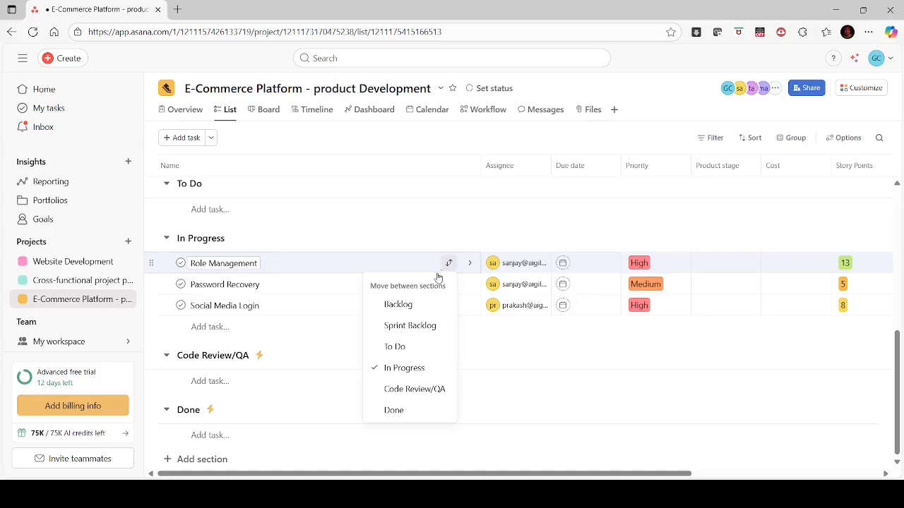
pyautogui.click(394, 346)
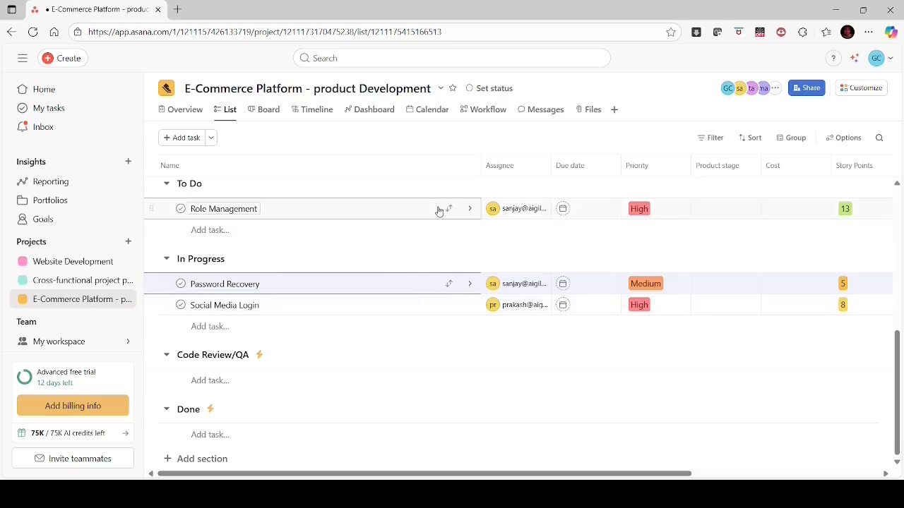
# Start a new custom rule for the project with the trigger "Task is moved to a section"
pyautogui.click(863, 89)
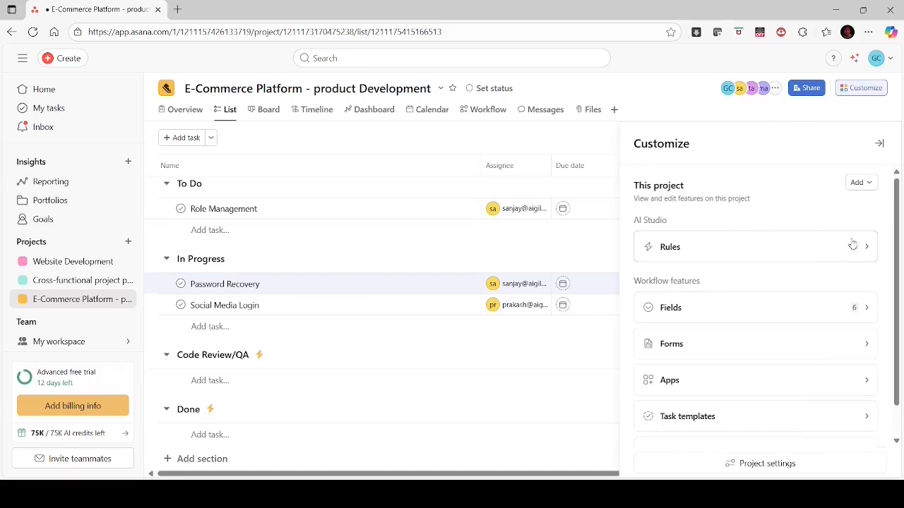
pyautogui.click(799, 257)
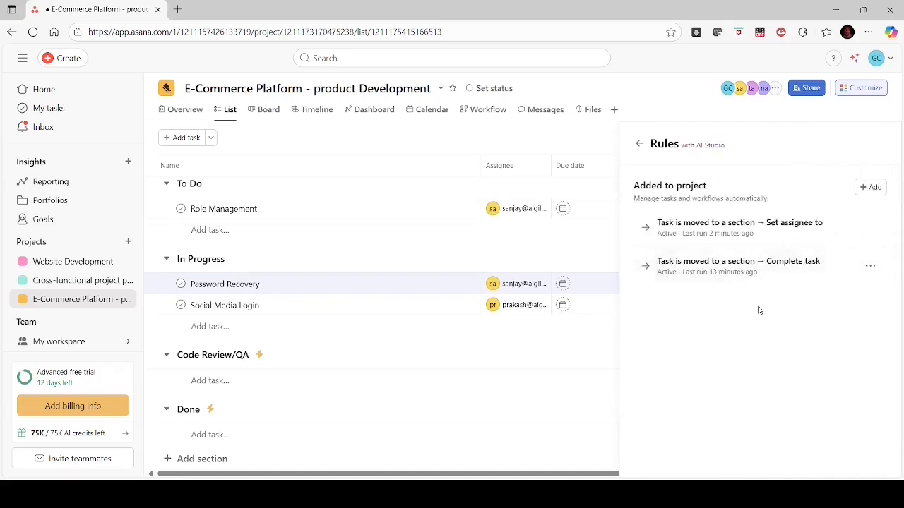
pyautogui.click(872, 187)
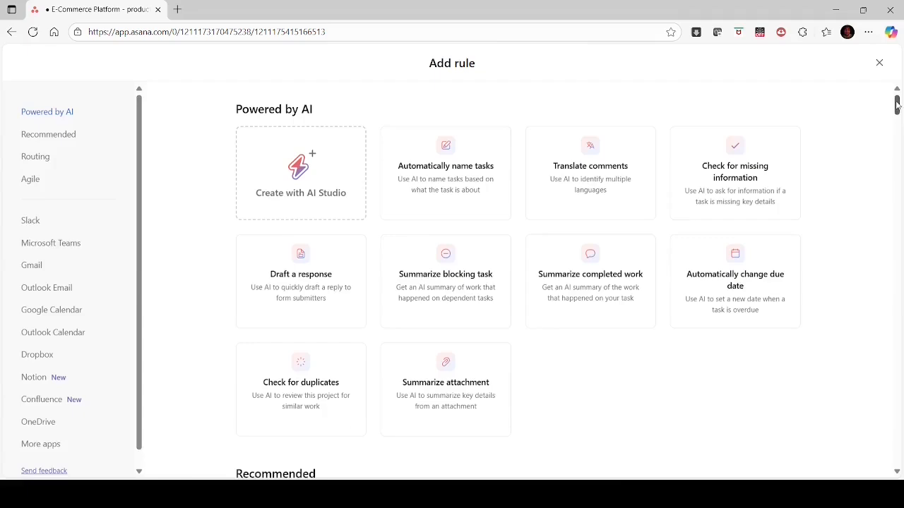
pyautogui.moveTo(896, 106); pyautogui.dragTo(897, 155)
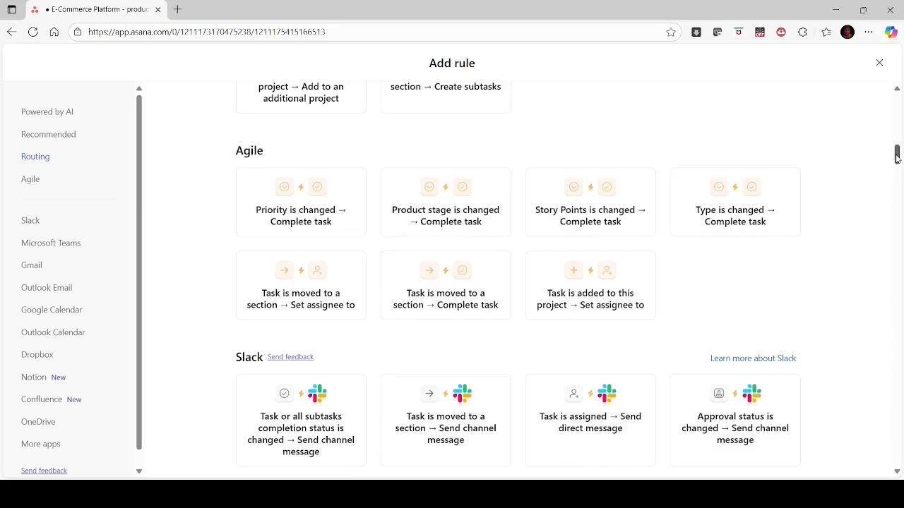
pyautogui.moveTo(896, 157); pyautogui.dragTo(895, 124)
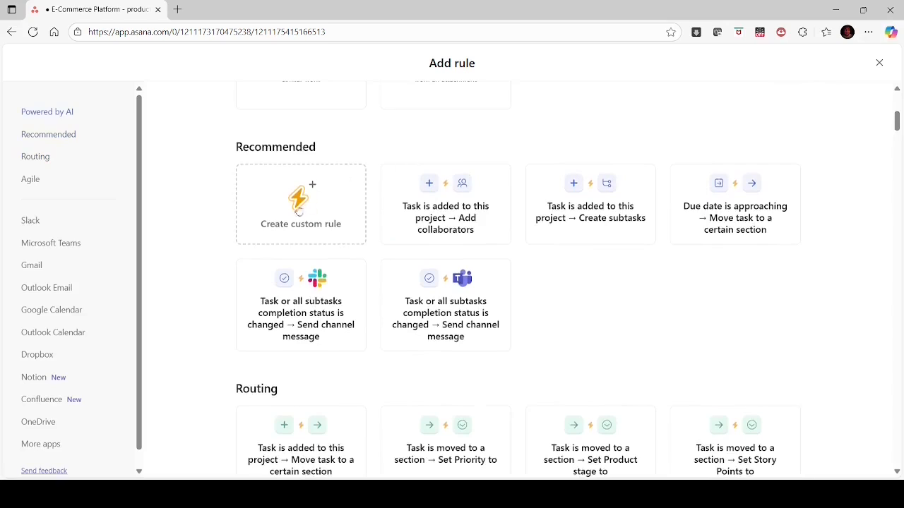
pyautogui.click(296, 221)
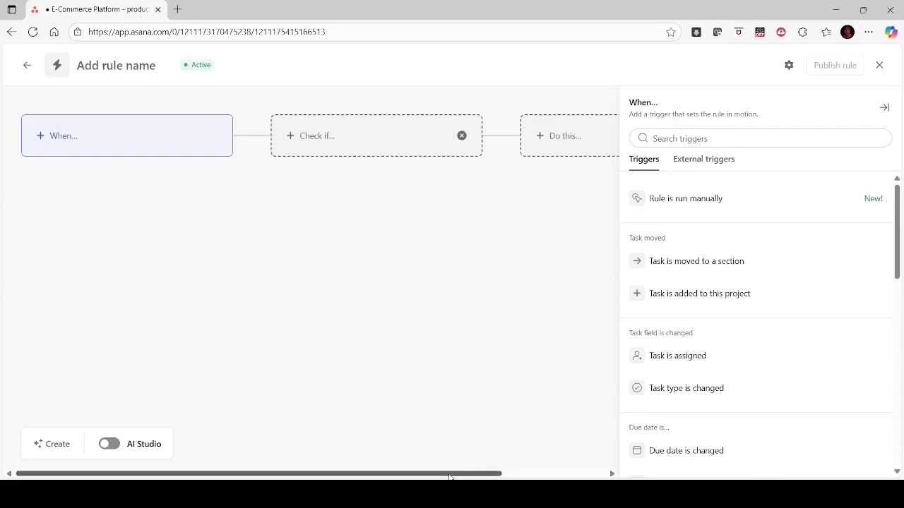
pyautogui.moveTo(452, 473); pyautogui.dragTo(393, 447)
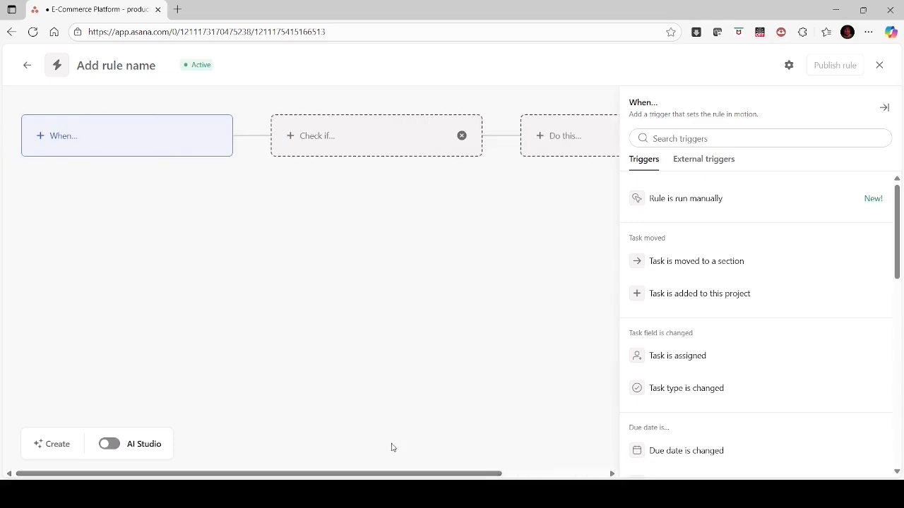
pyautogui.click(173, 141)
pyautogui.click(696, 261)
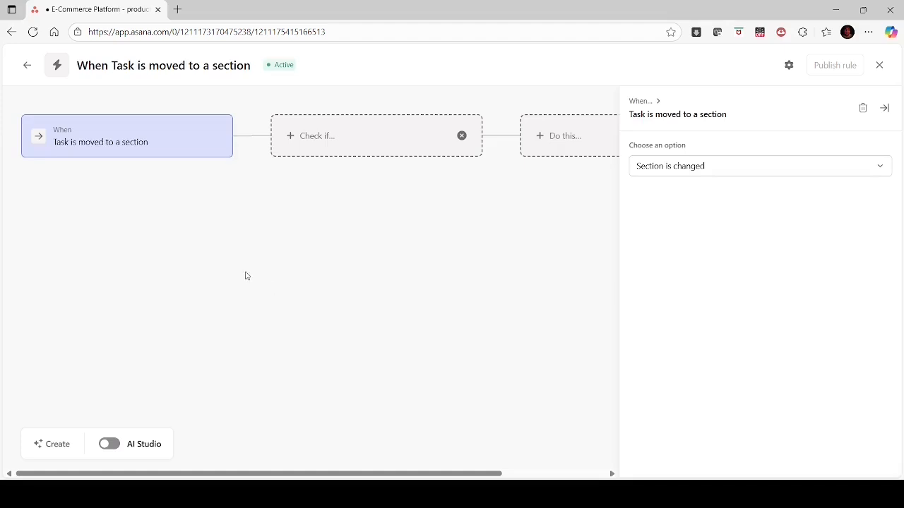
# Add a condition to the new rule that checks whether the task's section is In Progress
pyautogui.click(396, 145)
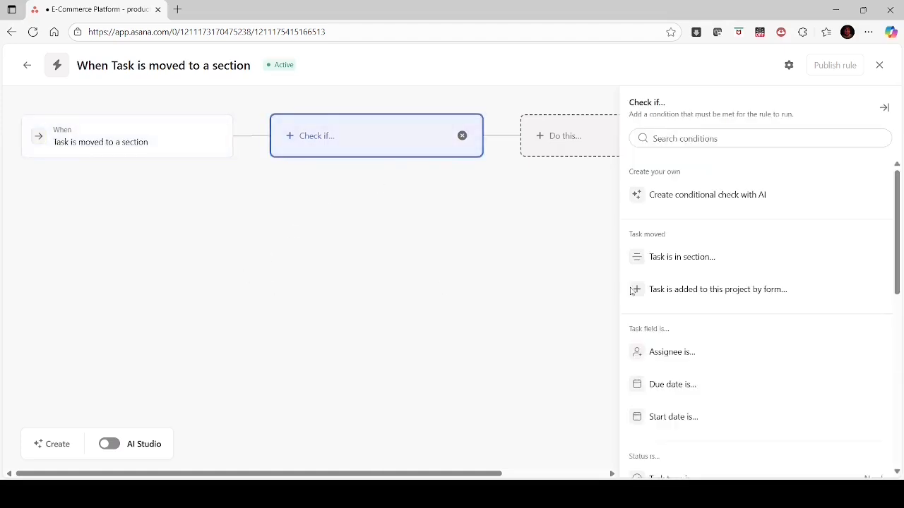
pyautogui.click(697, 262)
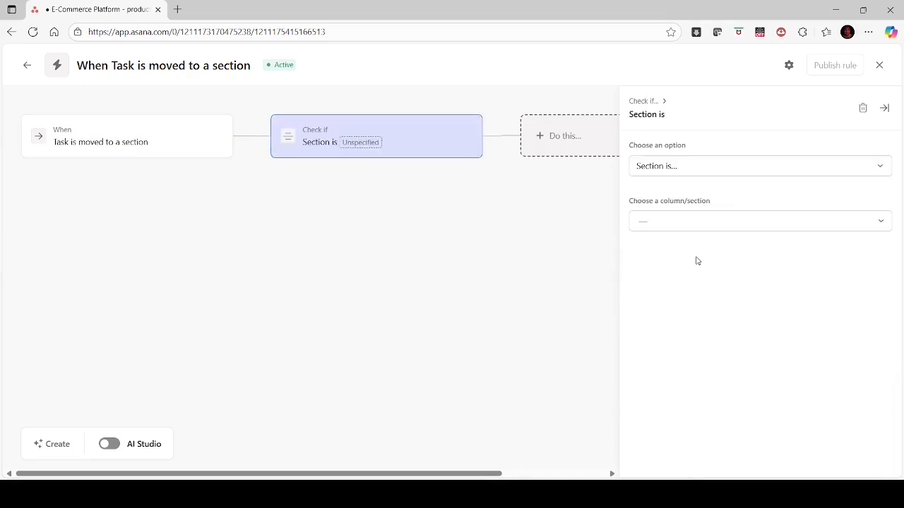
pyautogui.click(861, 221)
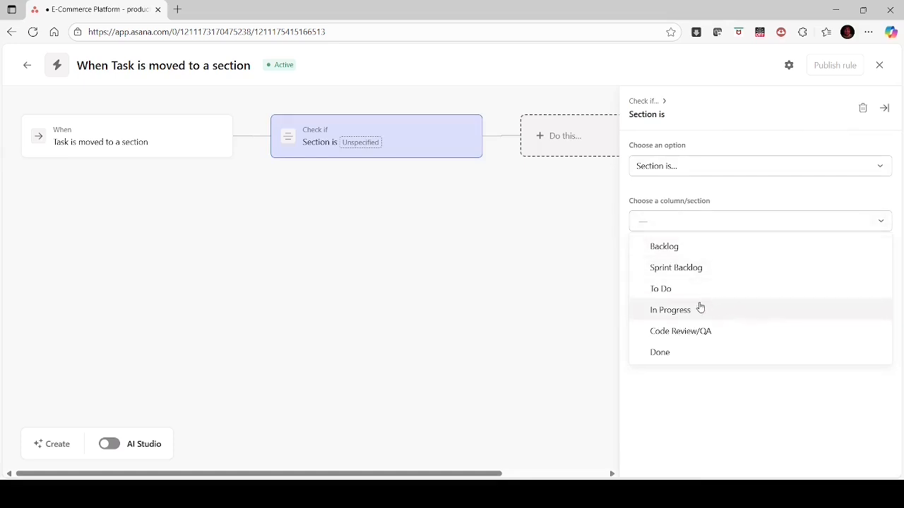
pyautogui.click(680, 312)
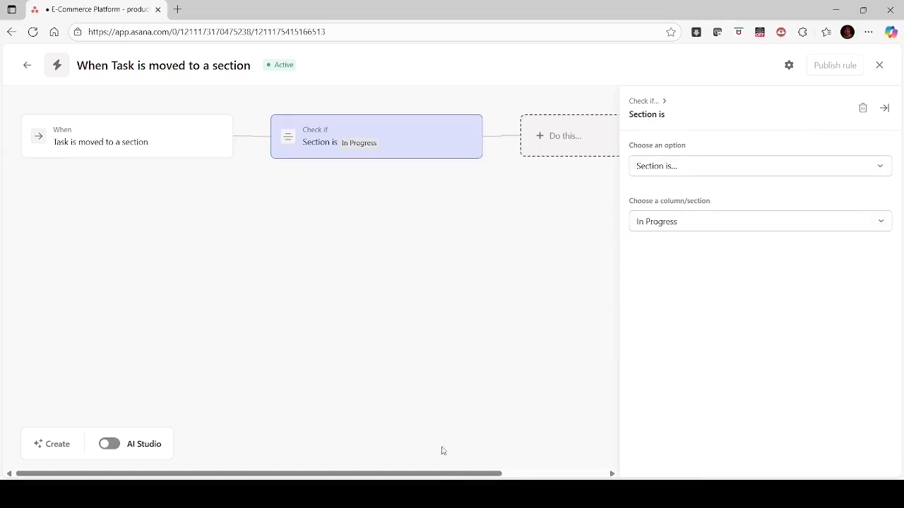
# Add an action to the new rule that changes the task's due date
pyautogui.moveTo(443, 472); pyautogui.dragTo(602, 440)
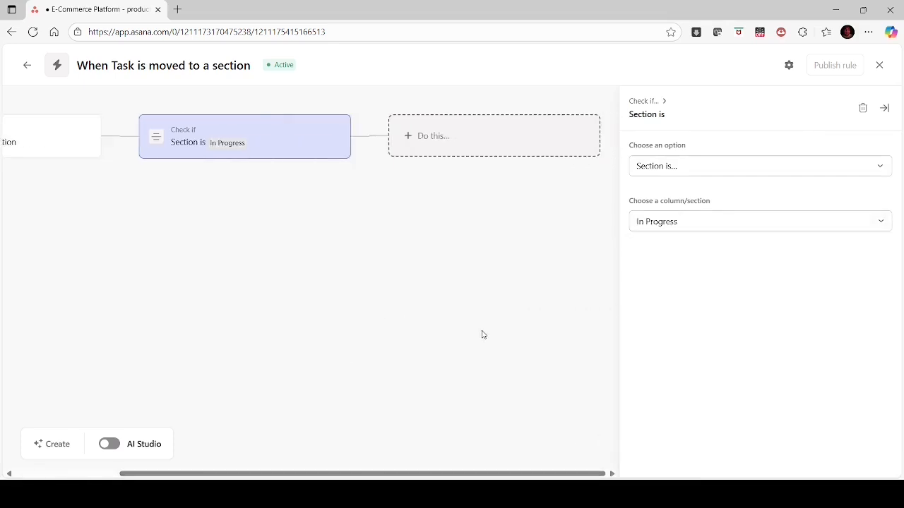
pyautogui.click(531, 143)
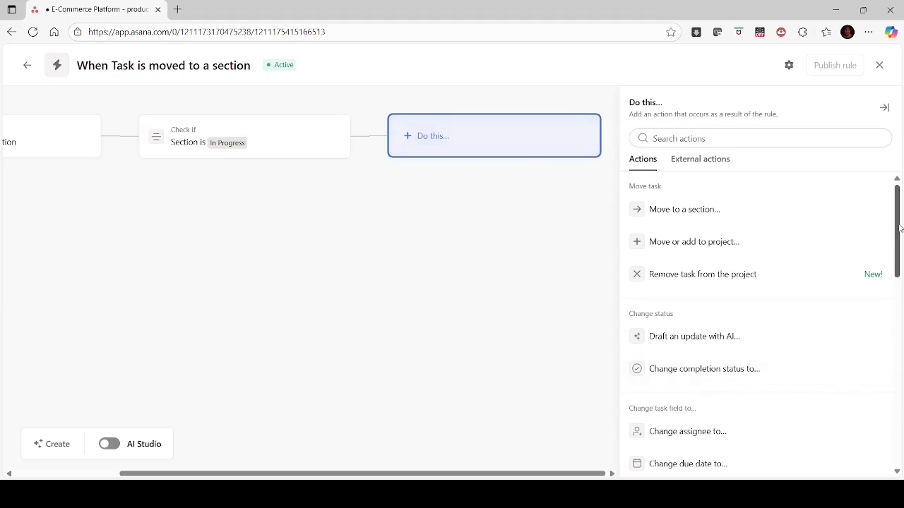
pyautogui.scroll(-3, 759, 324)
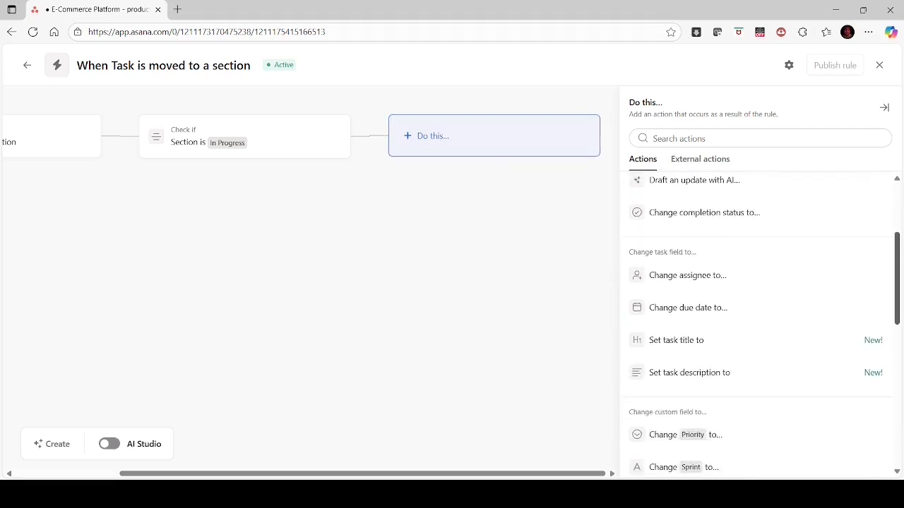
pyautogui.click(685, 313)
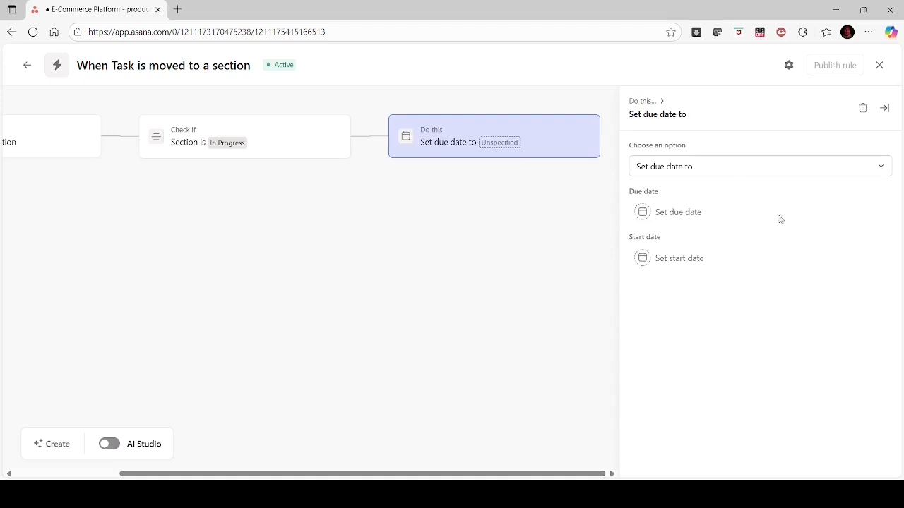
# Set the action's due date to 3 days after the trigger date, publish the rule and return to the task list
pyautogui.click(678, 213)
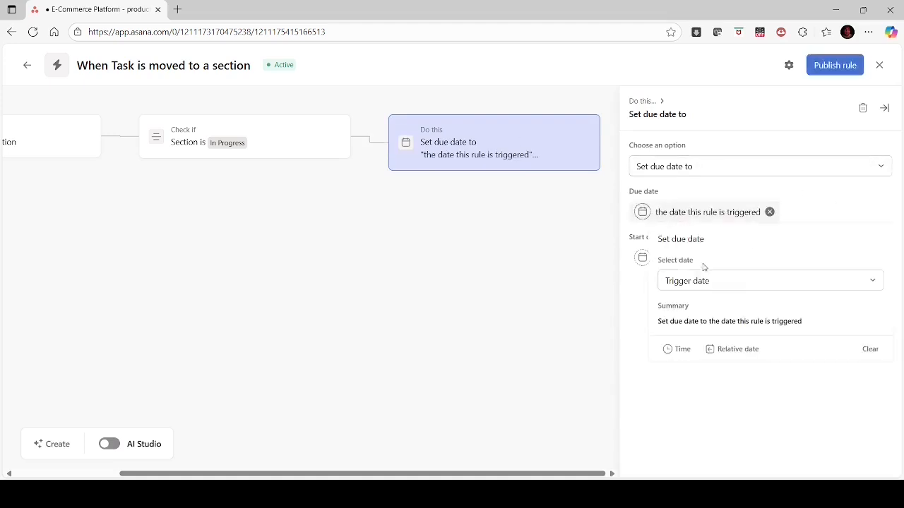
pyautogui.click(737, 350)
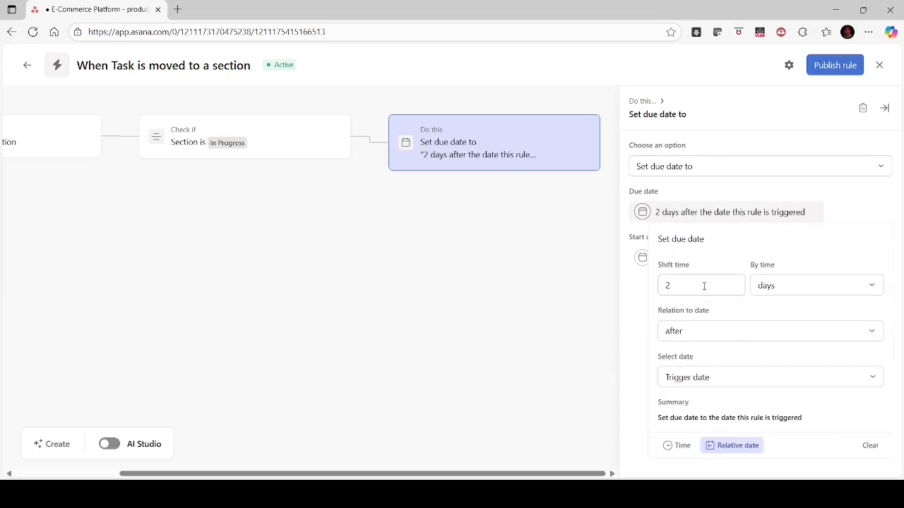
pyautogui.click(680, 286)
pyautogui.press('BackSpace')
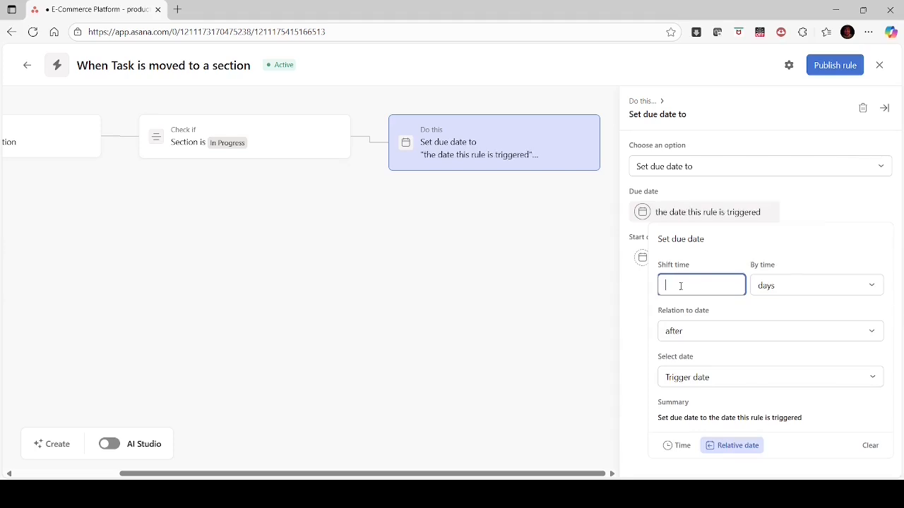
pyautogui.write('3')
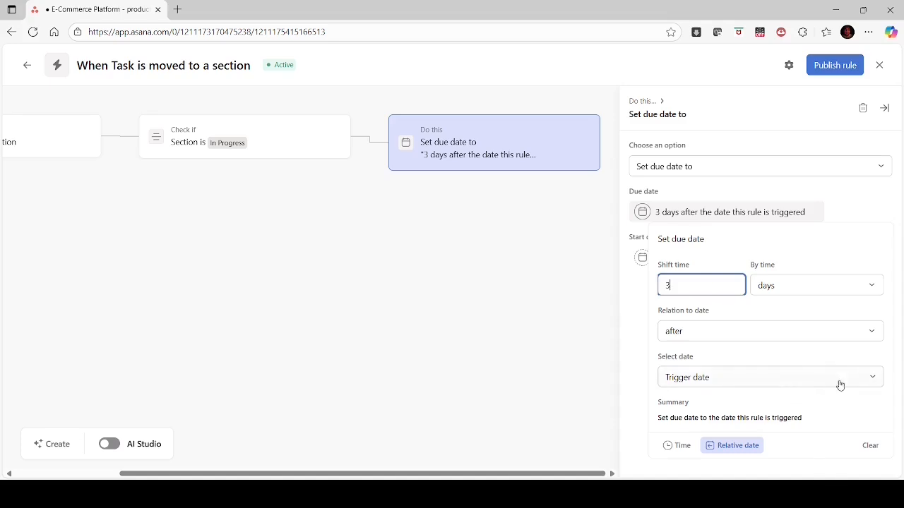
pyautogui.click(635, 373)
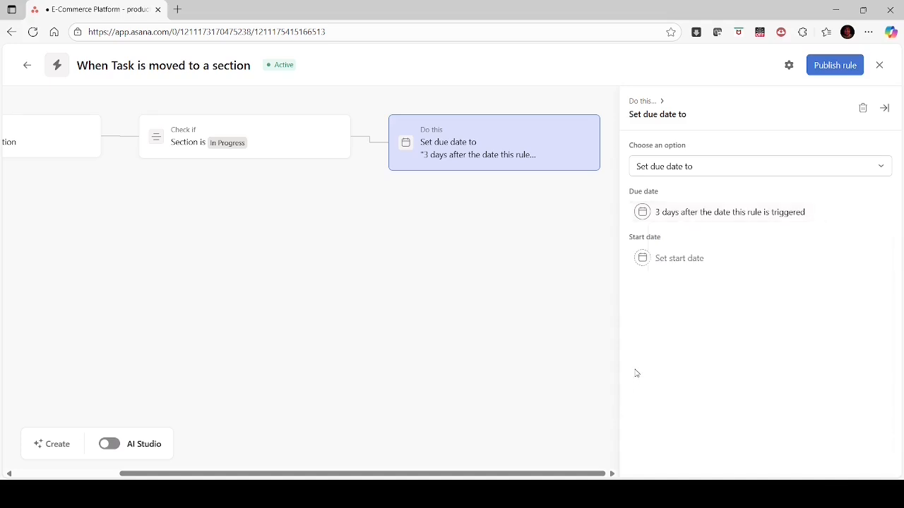
pyautogui.click(835, 65)
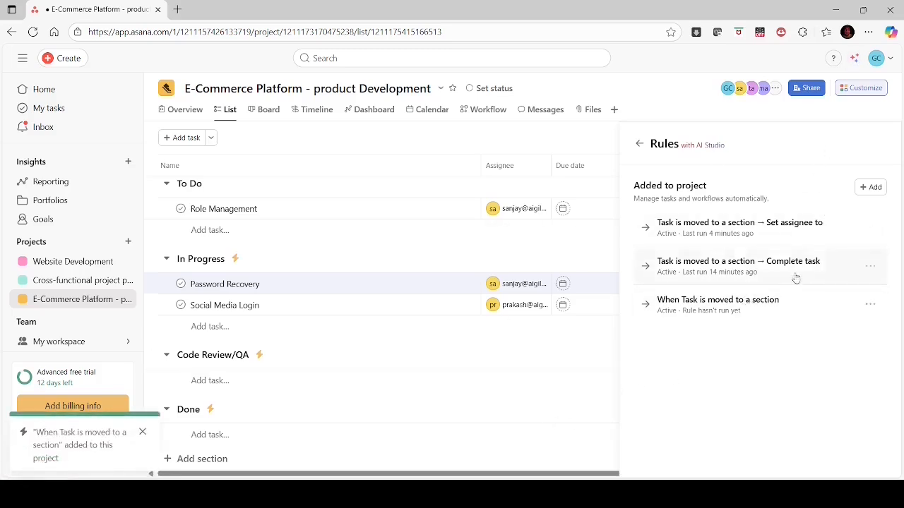
pyautogui.click(858, 97)
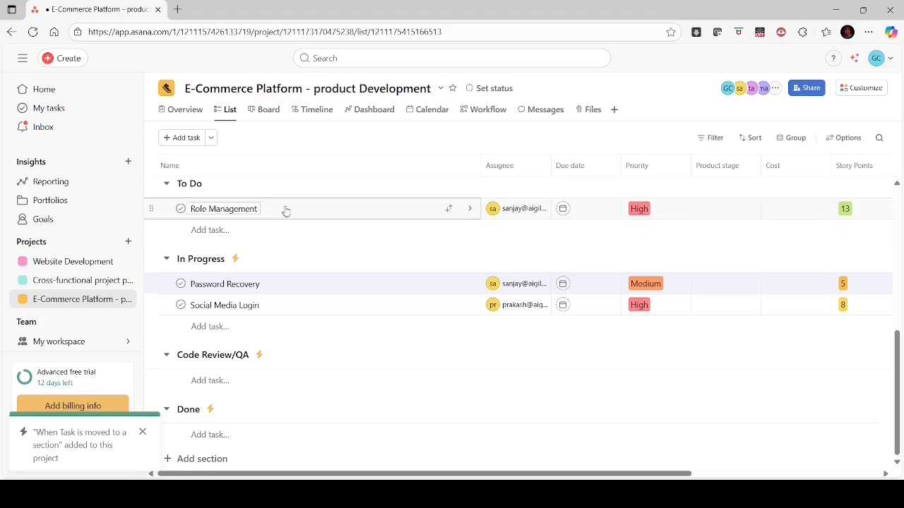
# Move Role Management from To Do to In Progress and check the due date in its task details
pyautogui.click(450, 209)
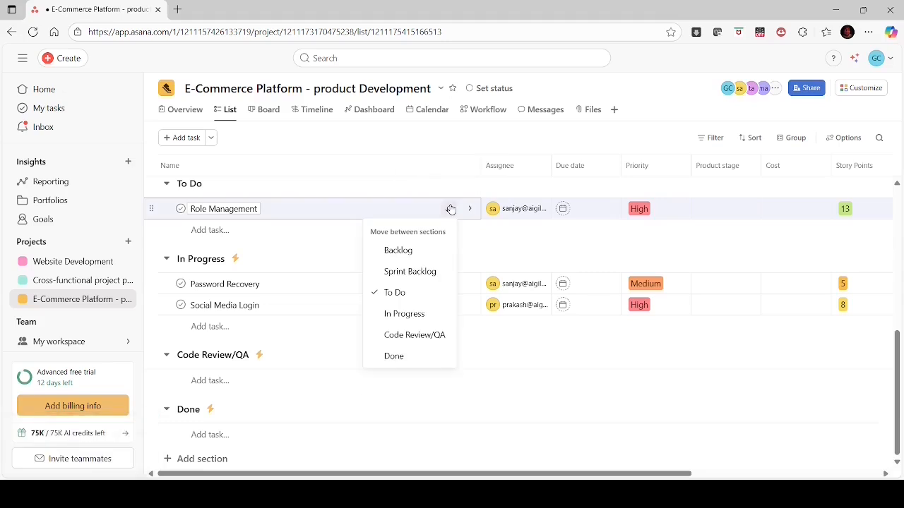
pyautogui.click(404, 315)
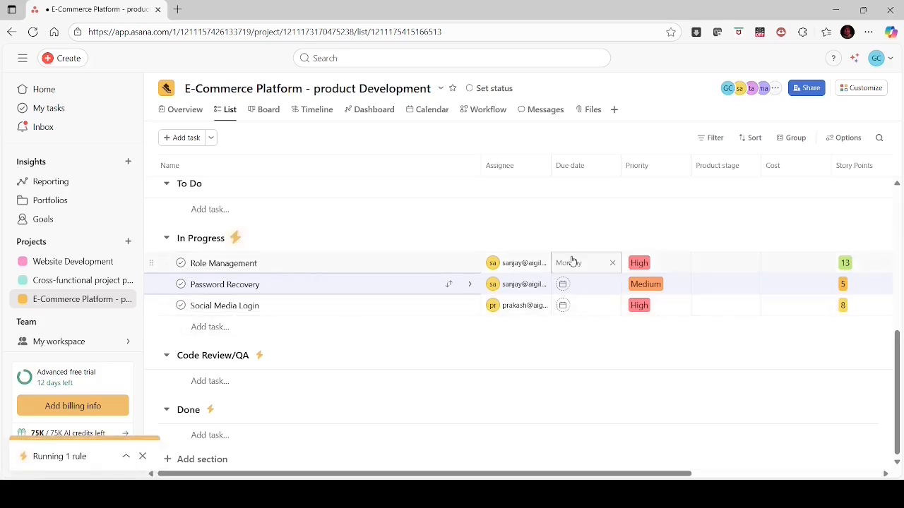
pyautogui.click(290, 267)
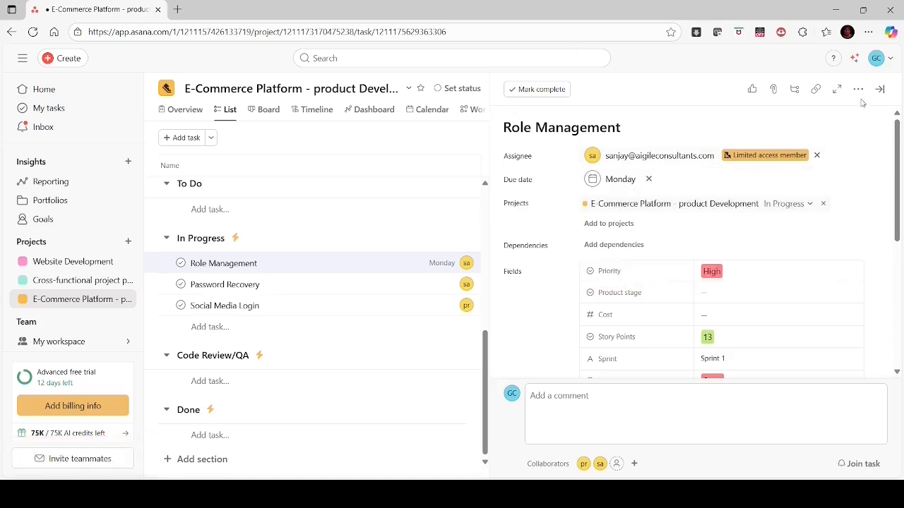
pyautogui.click(880, 91)
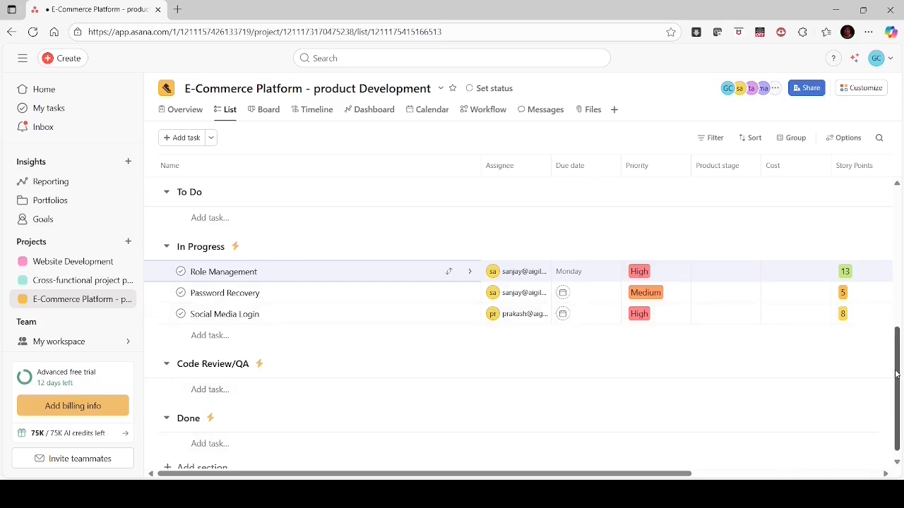
# Move Social Media Login from In Progress to the Done section
pyautogui.scroll(-1, 895, 389)
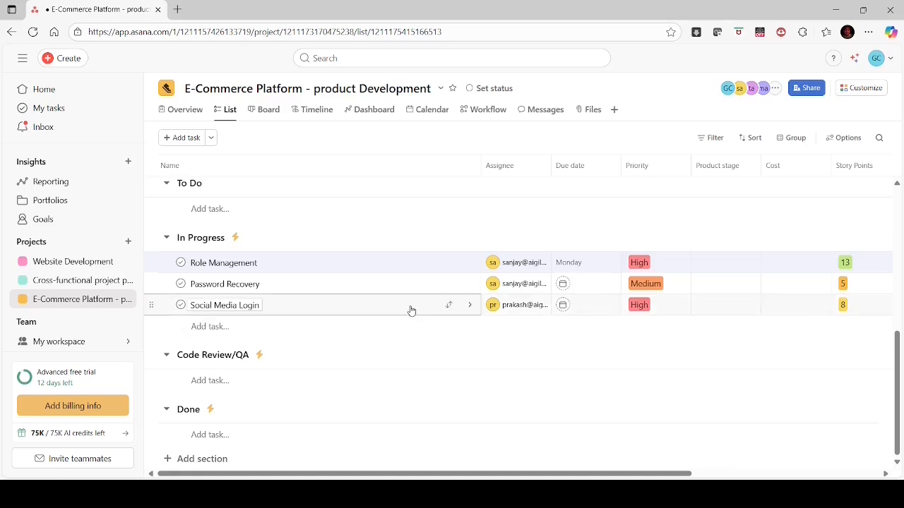
pyautogui.click(450, 306)
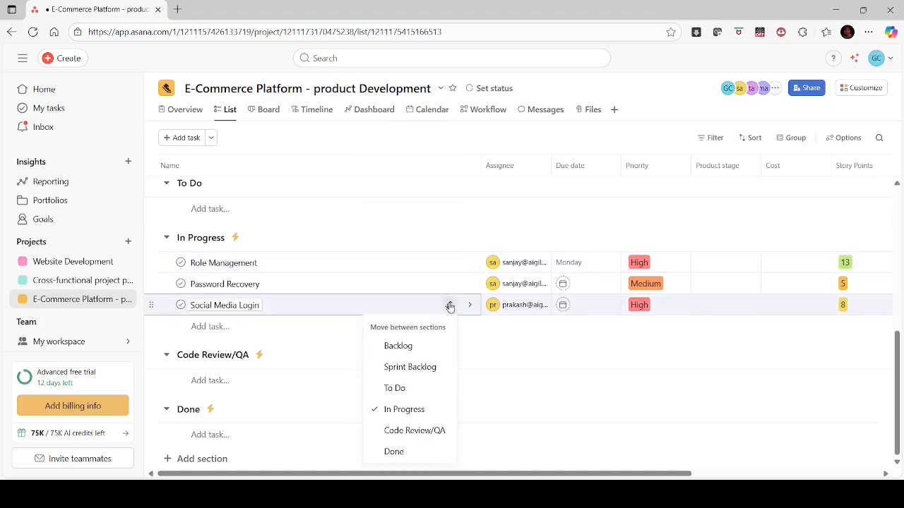
pyautogui.click(394, 452)
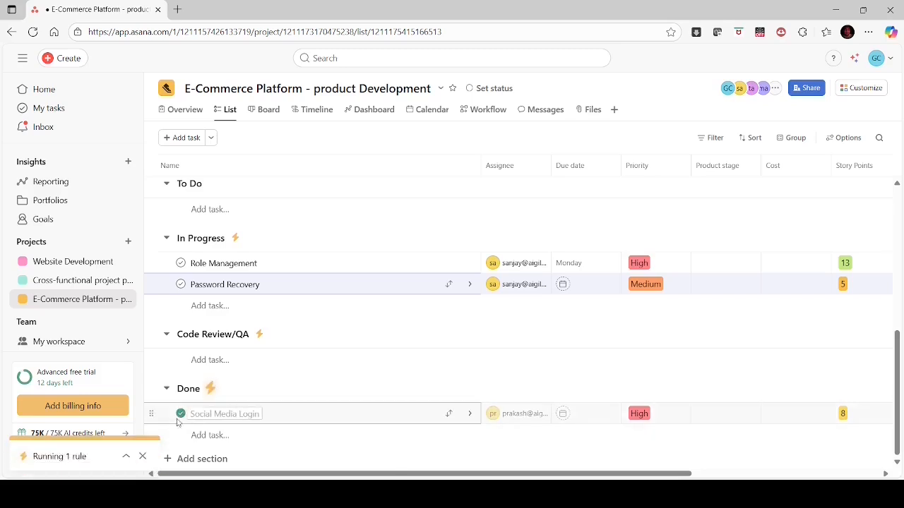
# Review the completion status and activity in the Social Media Login task details
pyautogui.click(339, 422)
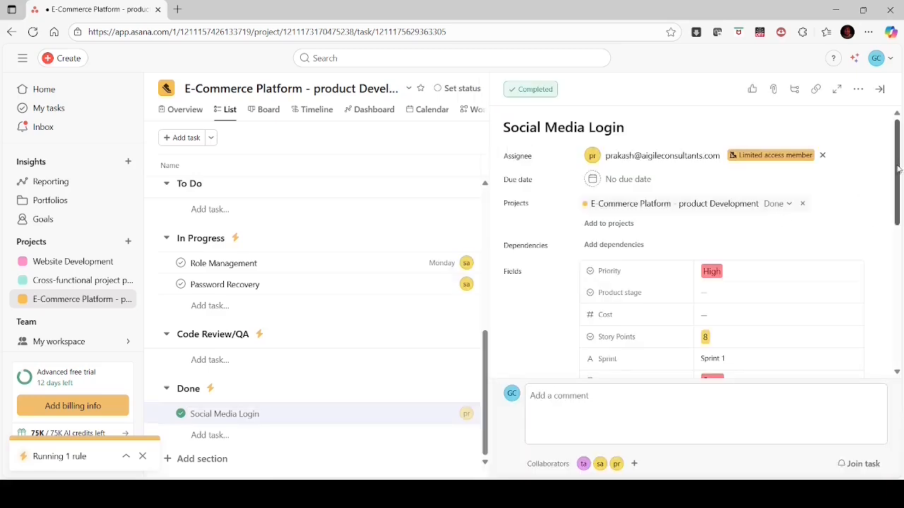
pyautogui.scroll(-3, 699, 233)
pyautogui.scroll(-2, 603, 337)
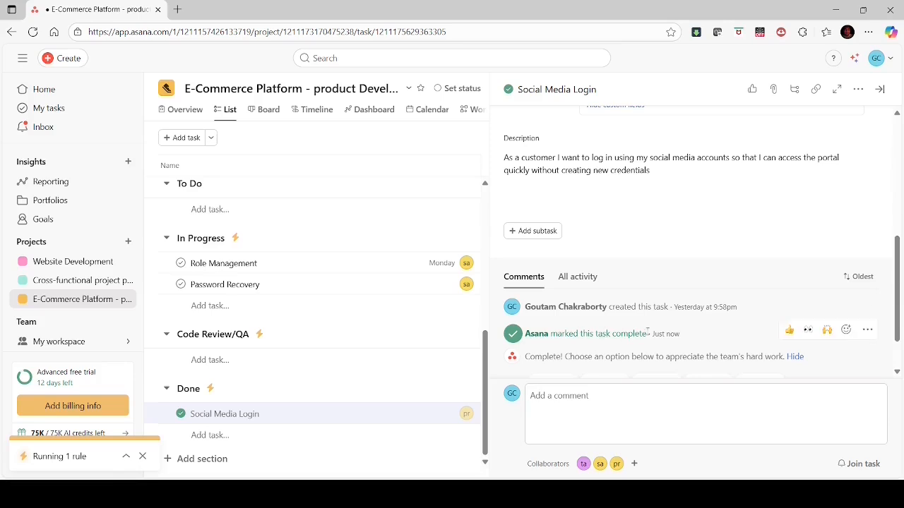
pyautogui.moveTo(898, 288); pyautogui.dragTo(888, 158)
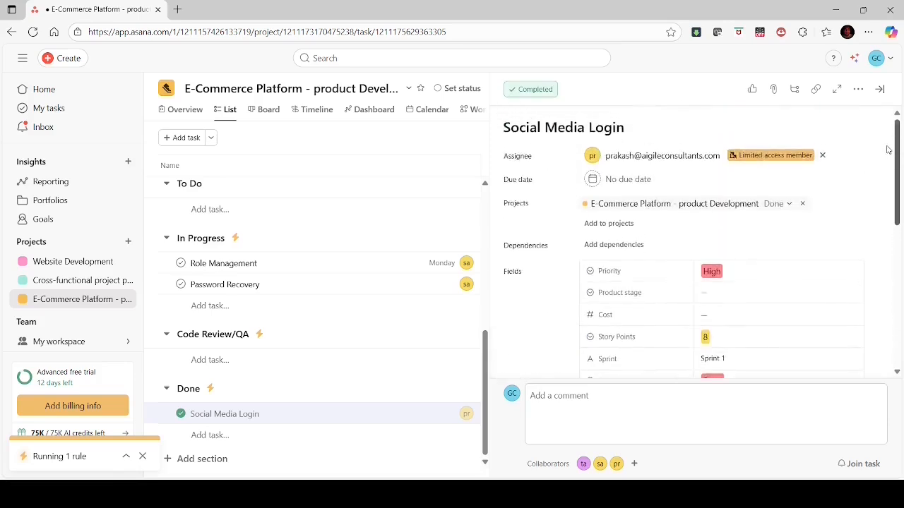
pyautogui.click(880, 91)
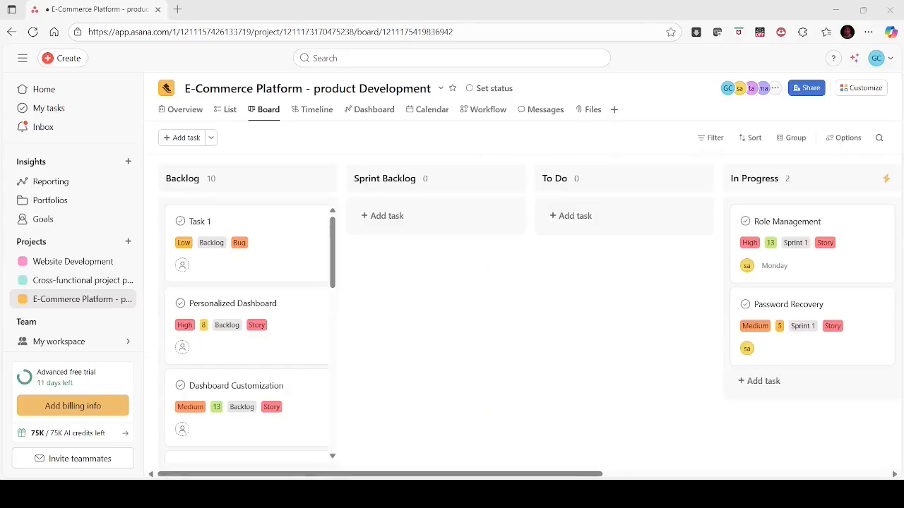
# Try to move the Role Management card from In Progress to Code Review/QA on the board
pyautogui.click(507, 455)
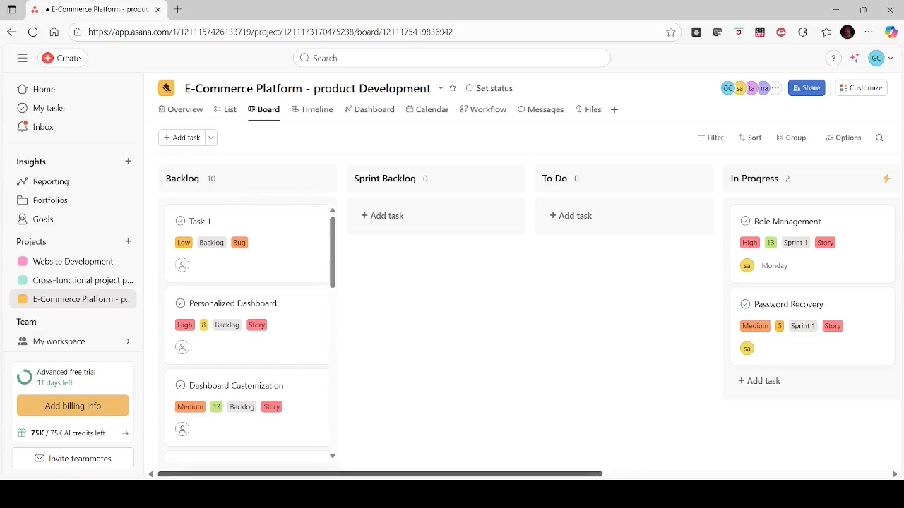
pyautogui.moveTo(608, 475); pyautogui.dragTo(876, 452)
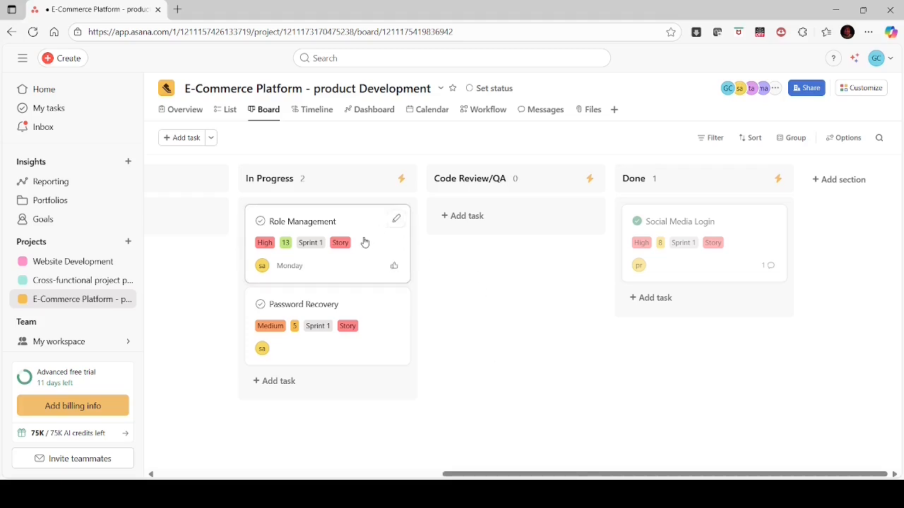
pyautogui.moveTo(372, 241); pyautogui.dragTo(572, 260)
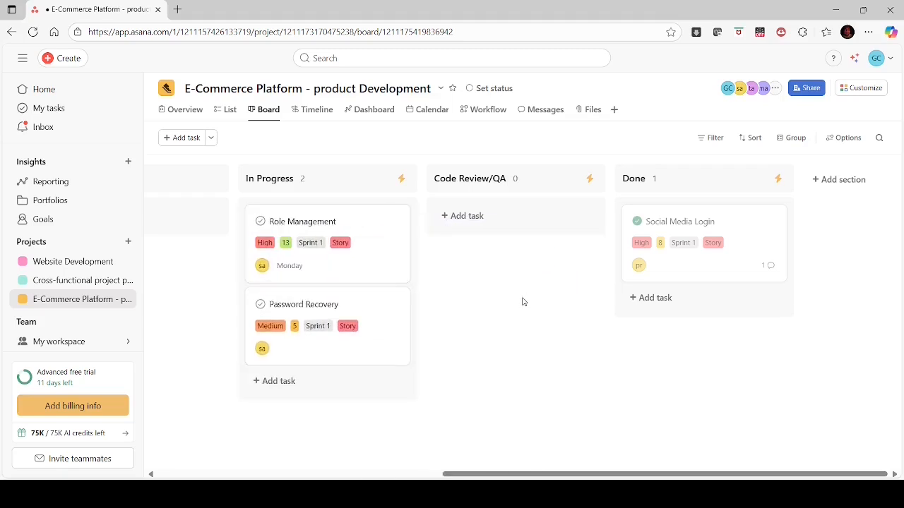
# Move Role Management from In Progress to Code Review/QA in the list view
pyautogui.click(229, 110)
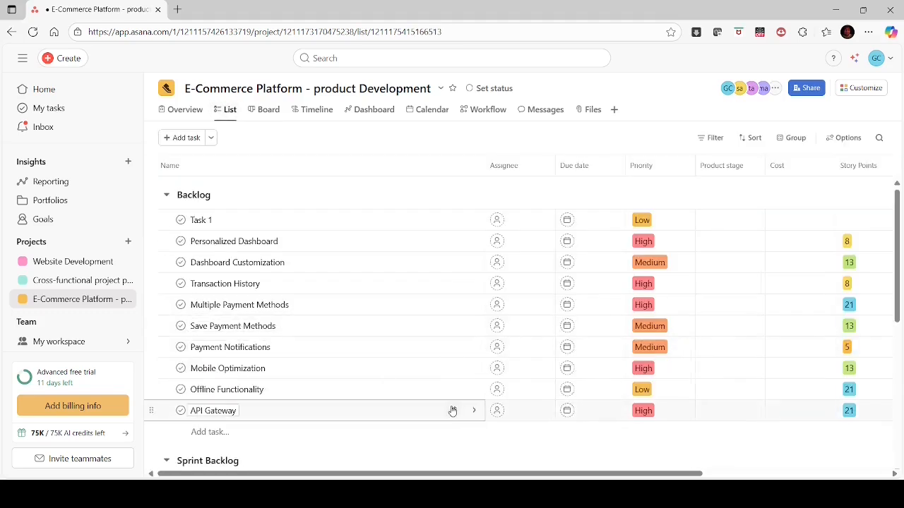
pyautogui.scroll(-6, 523, 318)
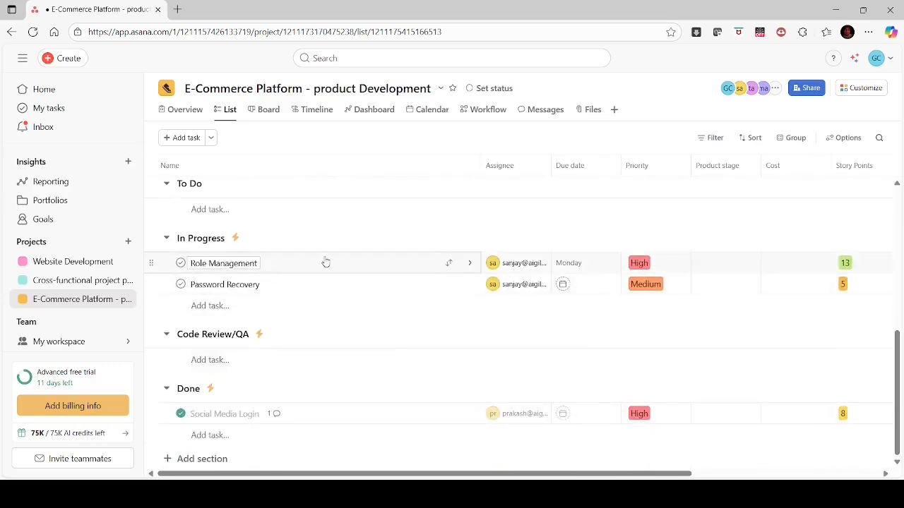
pyautogui.click(449, 264)
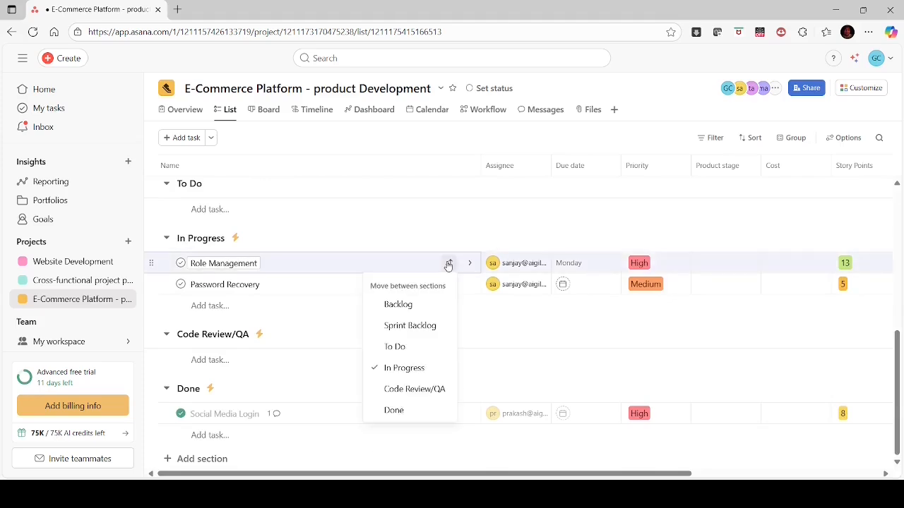
pyautogui.click(414, 392)
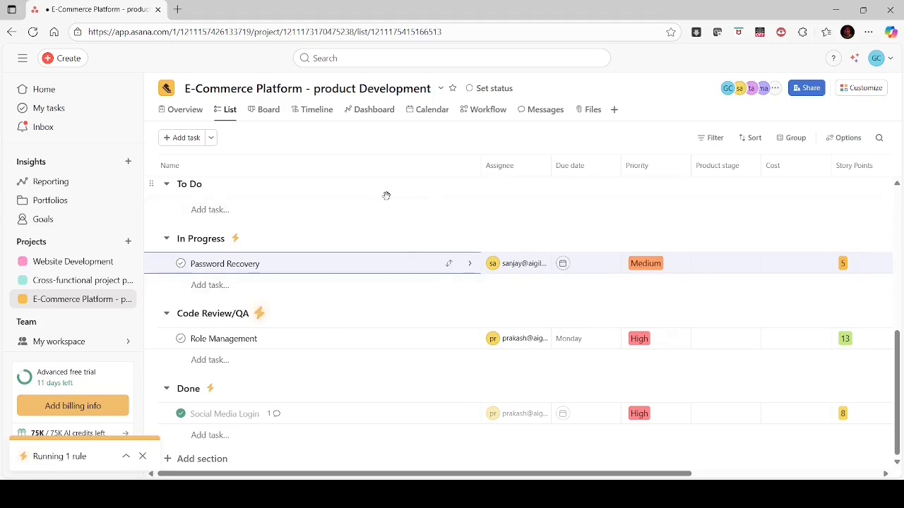
# Open the Password Recovery task from the board's In Progress section and review its fields, description and comment area
pyautogui.click(265, 110)
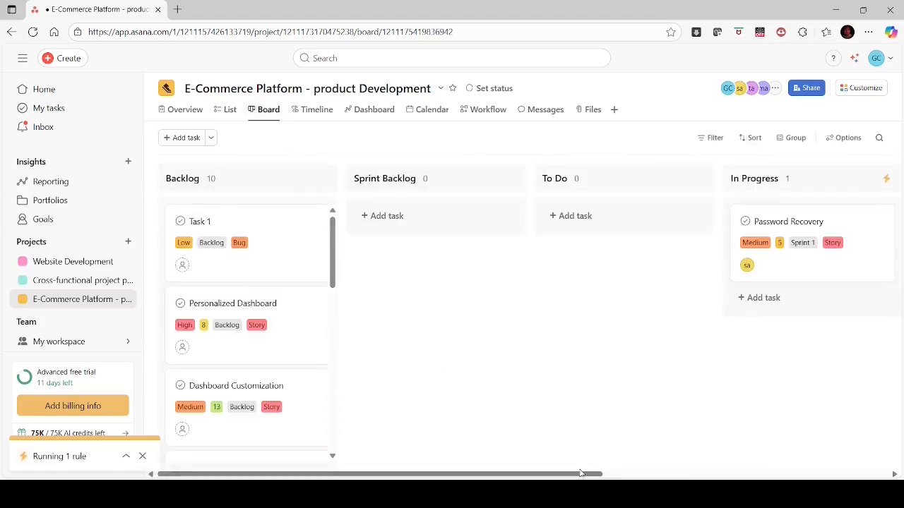
pyautogui.moveTo(564, 475); pyautogui.dragTo(842, 450)
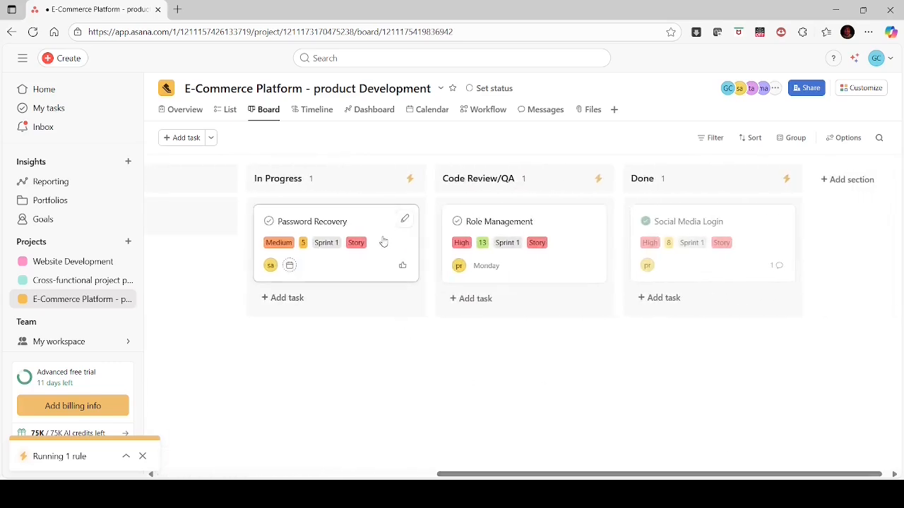
pyautogui.click(382, 242)
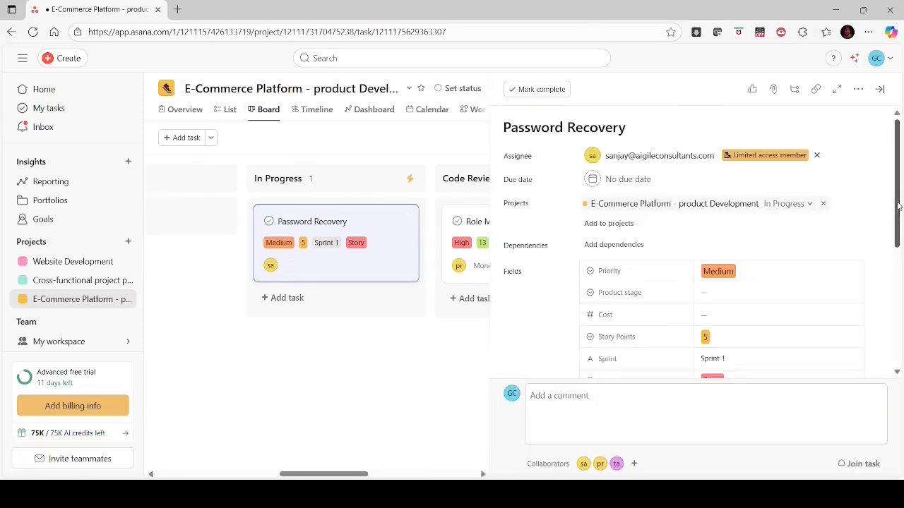
pyautogui.scroll(-4, 651, 357)
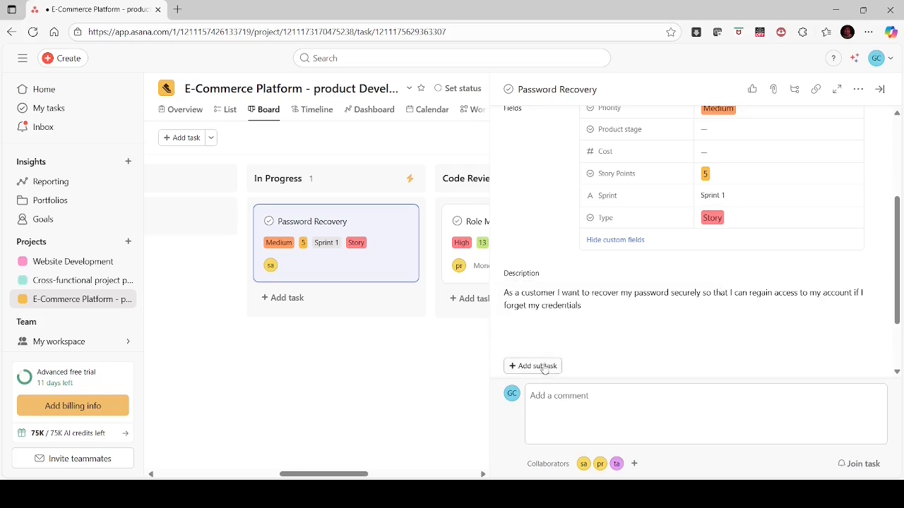
pyautogui.moveTo(897, 299); pyautogui.dragTo(902, 343)
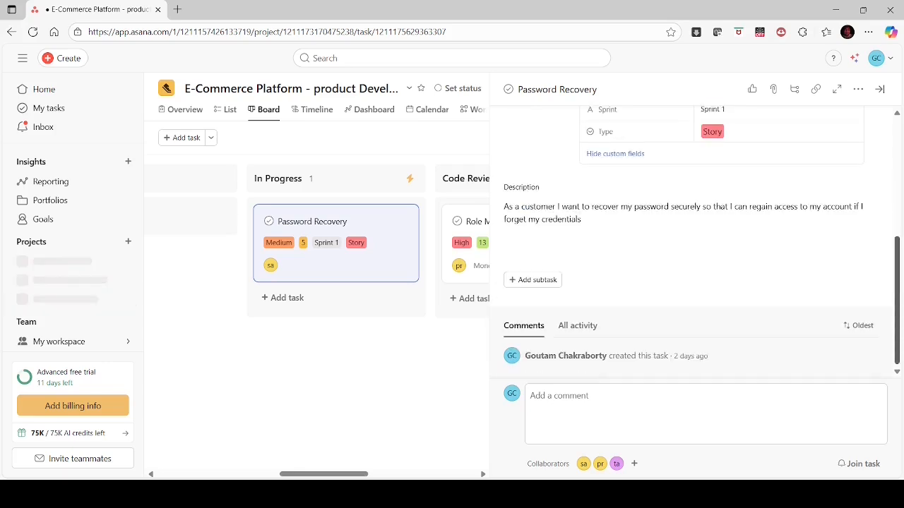
pyautogui.click(552, 394)
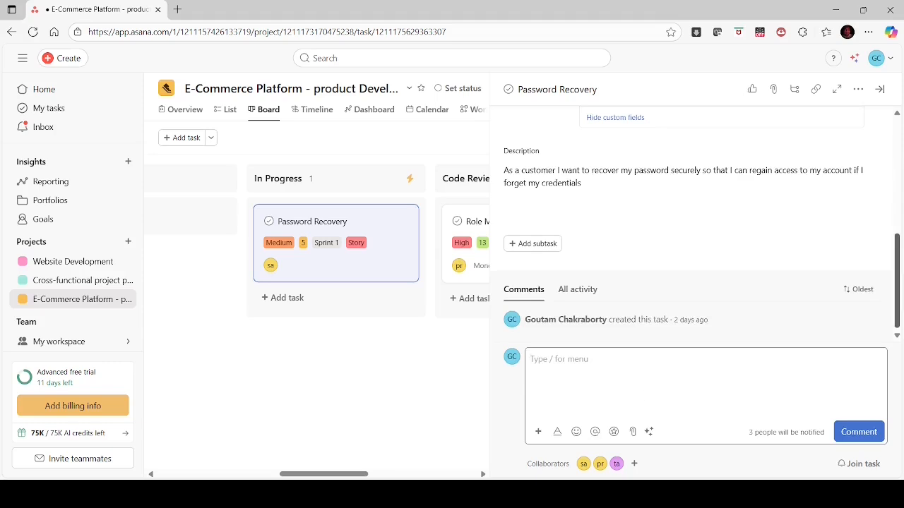
pyautogui.moveTo(896, 310); pyautogui.dragTo(884, 194)
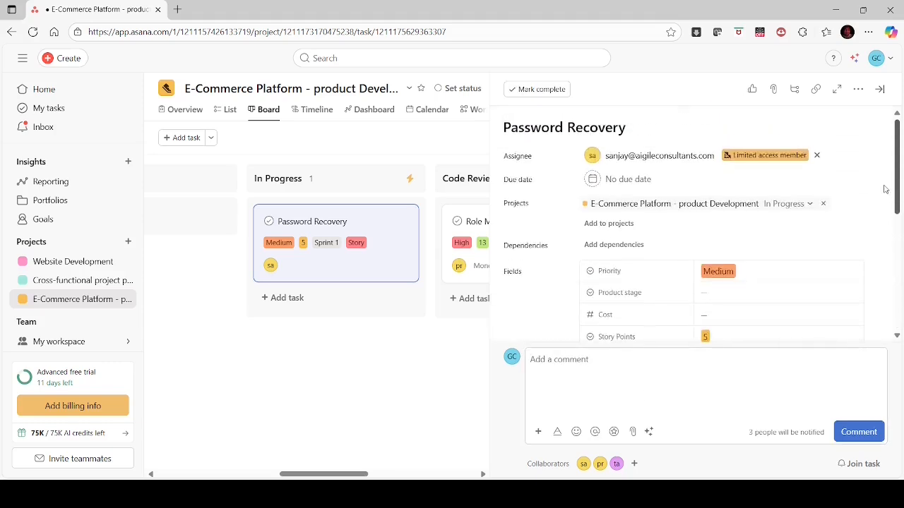
pyautogui.scroll(-5, 886, 196)
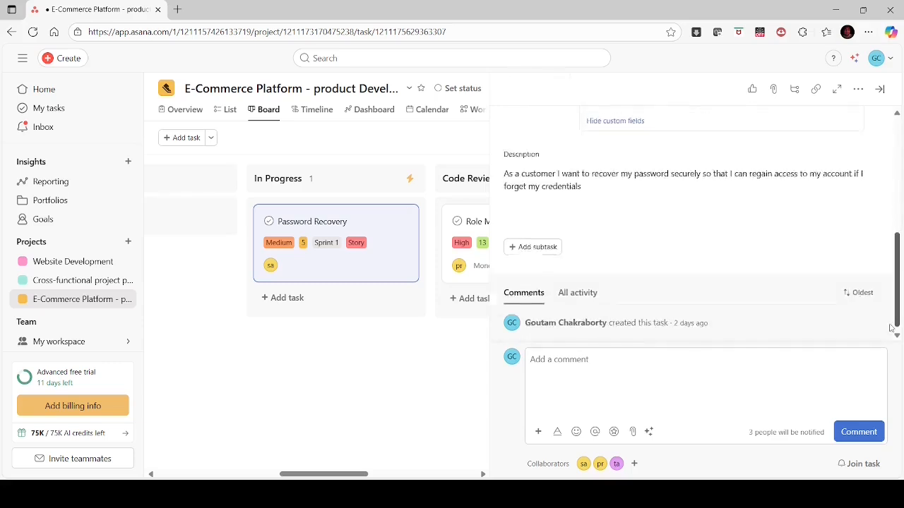
# Post a comment on Password Recovery that mentions a teammate and says "need your help", and close the task details
pyautogui.click(565, 363)
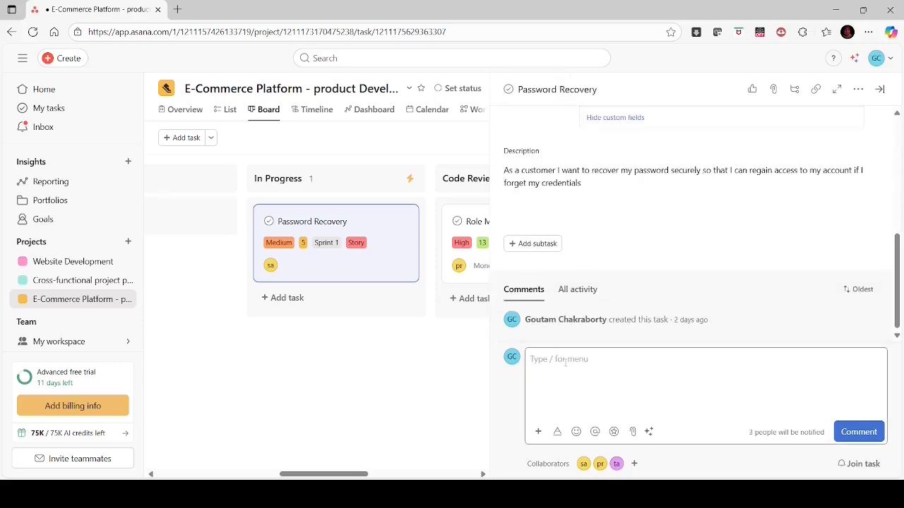
pyautogui.write('@')
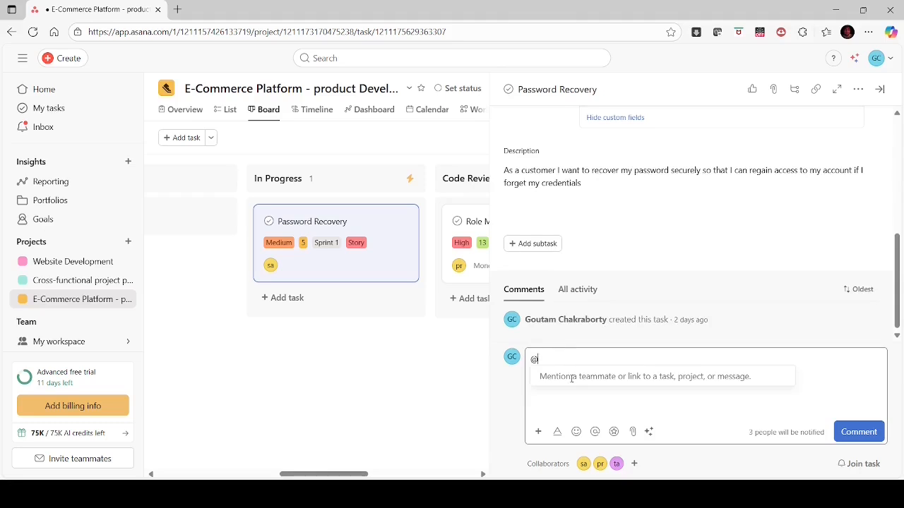
pyautogui.write('t')
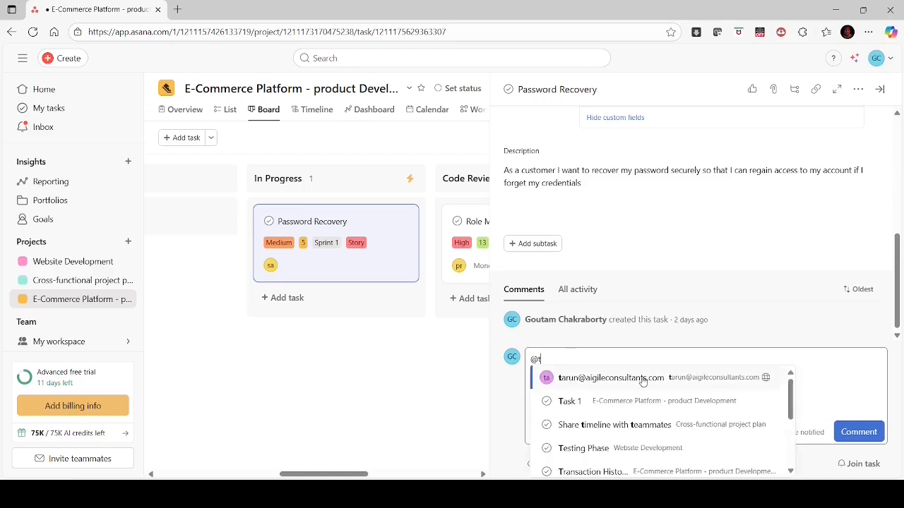
pyautogui.click(619, 378)
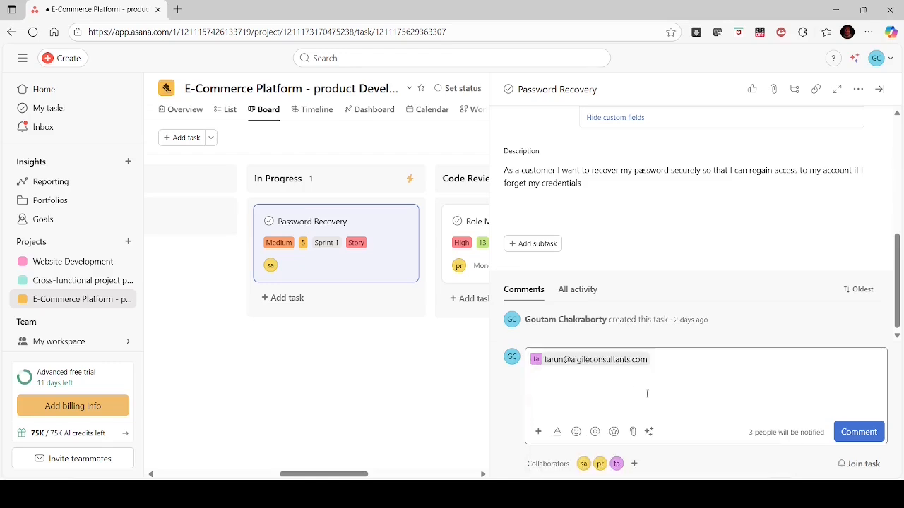
pyautogui.write('need your help')
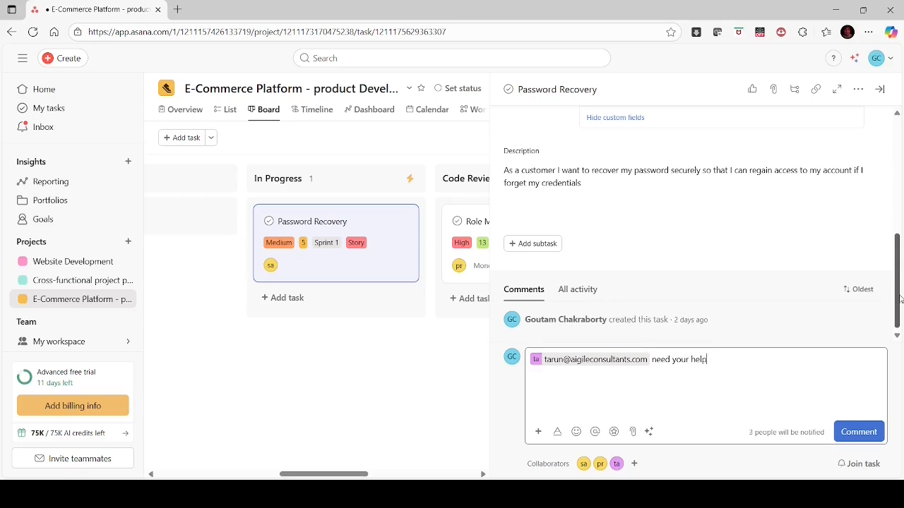
pyautogui.moveTo(898, 297)
pyautogui.mouseDown()
pyautogui.moveTo(900, 283)
pyautogui.moveTo(901, 297)
pyautogui.mouseUp()
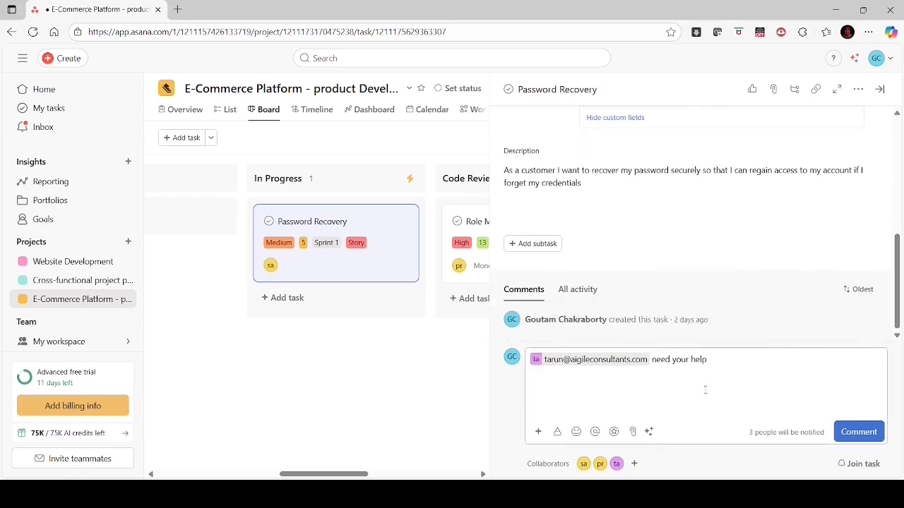
pyautogui.click(634, 432)
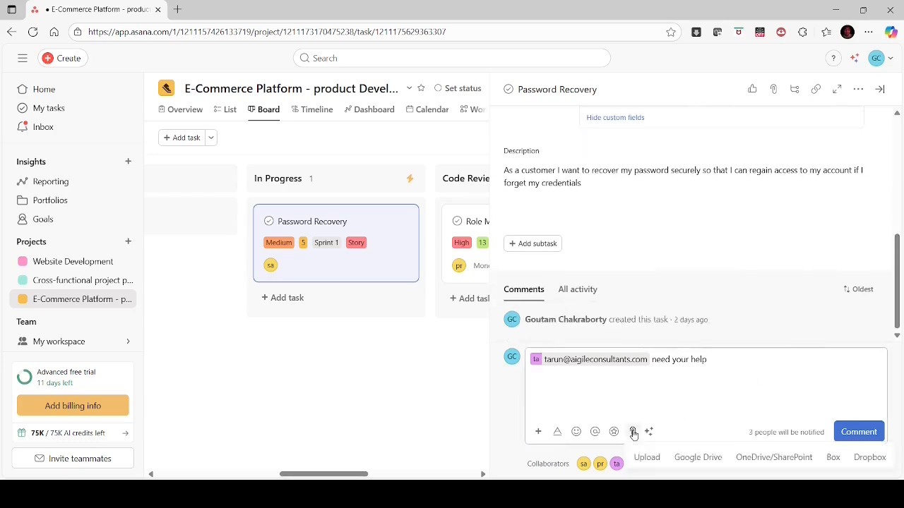
pyautogui.click(580, 396)
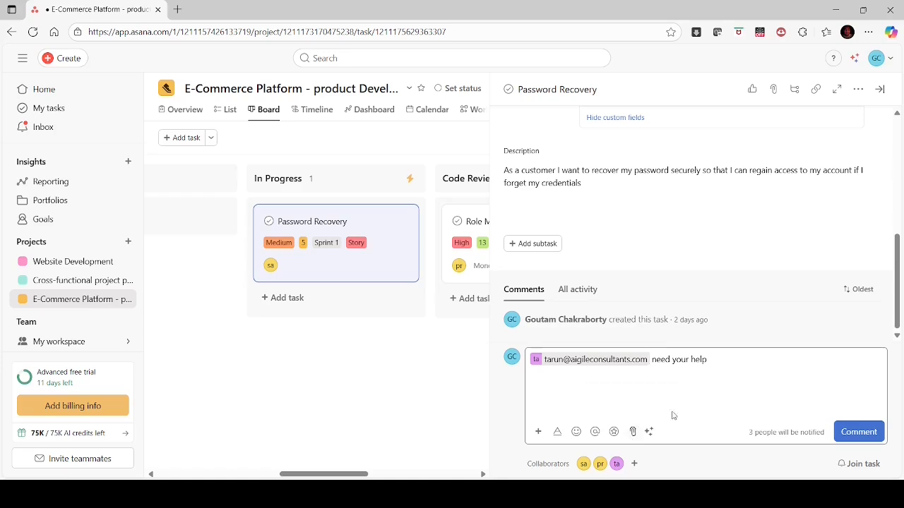
pyautogui.click(852, 431)
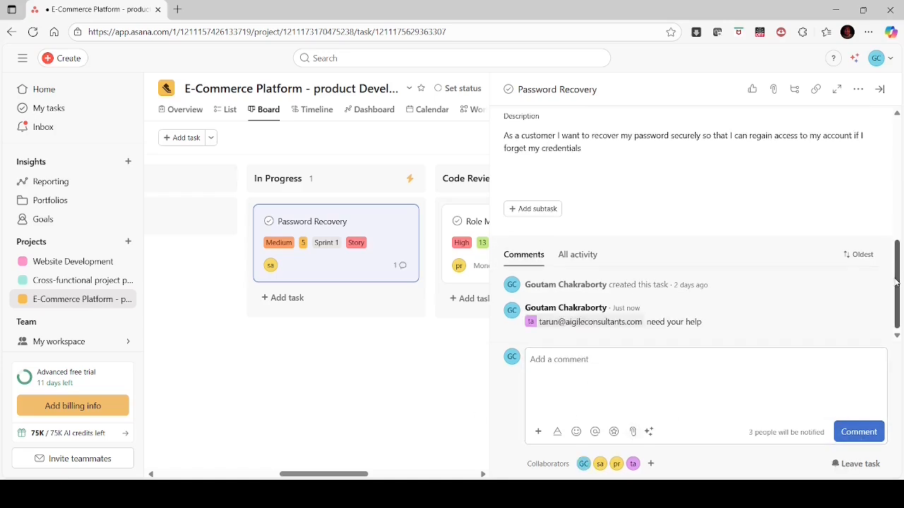
pyautogui.moveTo(896, 316); pyautogui.dragTo(895, 161)
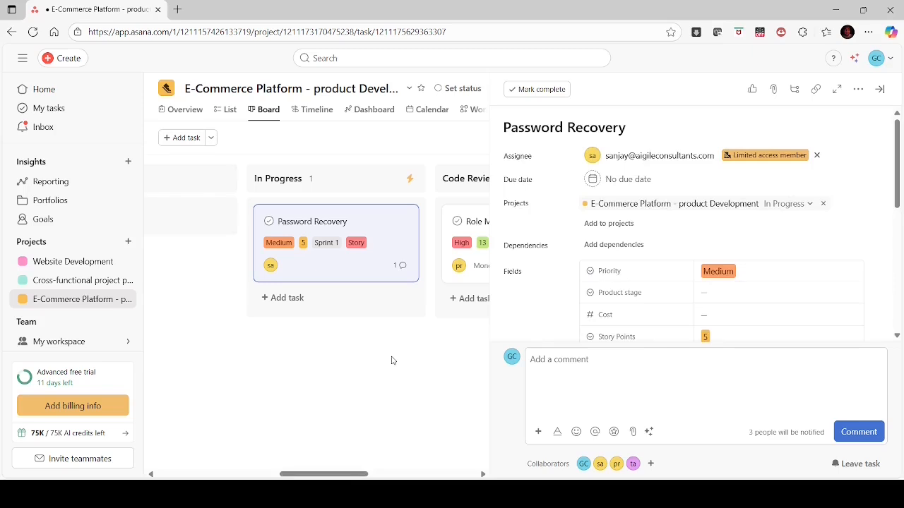
pyautogui.click(882, 92)
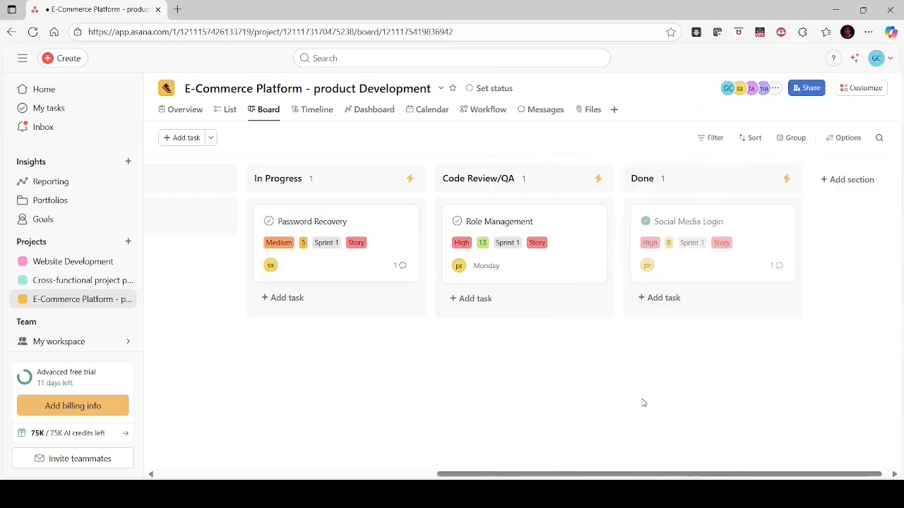
# Check the assignee, due date and fields of the Role Management task in Code Review/QA, and close its details
pyautogui.click(562, 250)
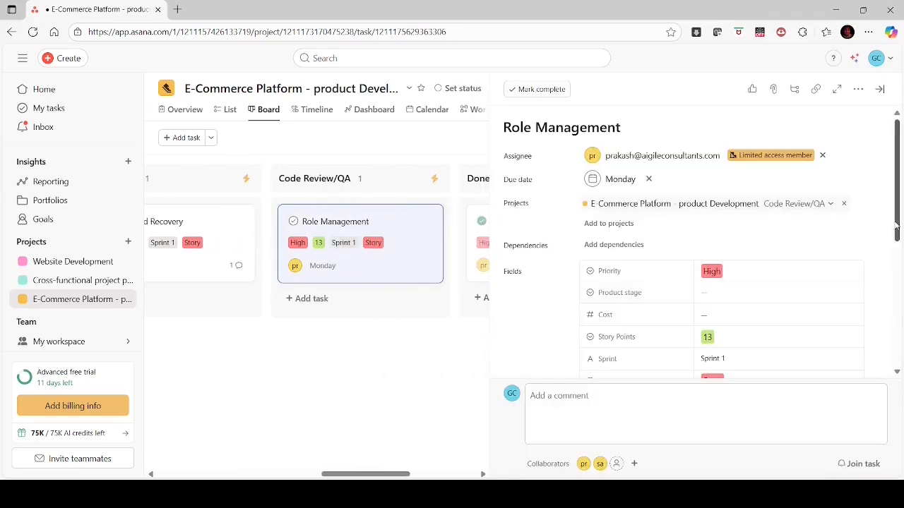
pyautogui.moveTo(895, 226)
pyautogui.mouseDown()
pyautogui.moveTo(896, 350)
pyautogui.moveTo(893, 212)
pyautogui.mouseUp()
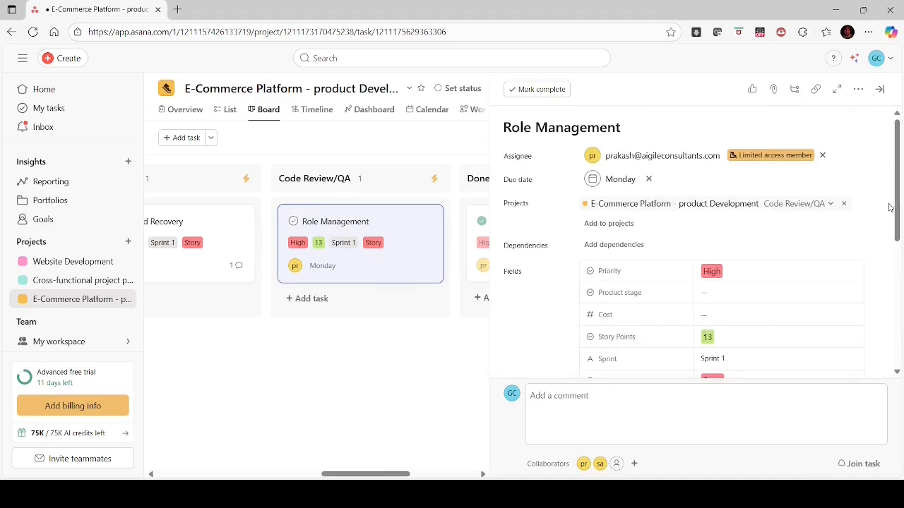
pyautogui.click(881, 90)
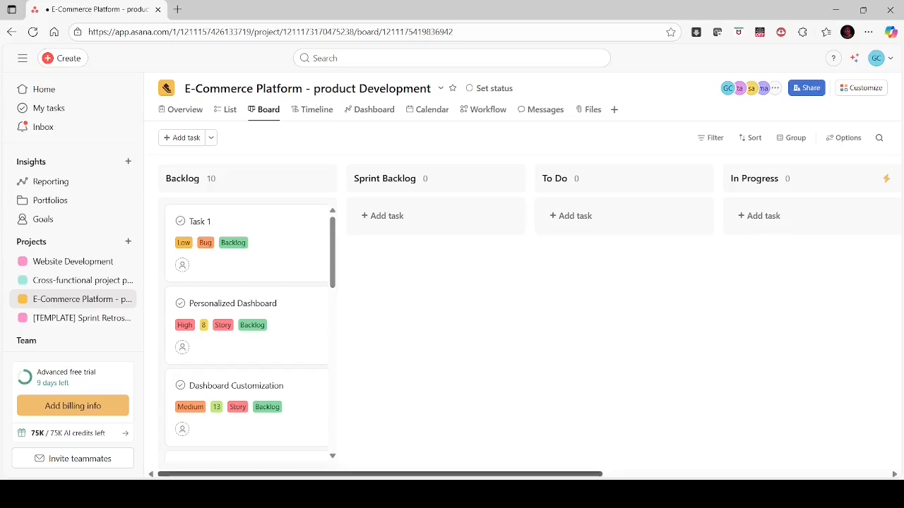
# Review the board's workflow sections and the completed Sprint 1 stories in the Done section
pyautogui.moveTo(598, 473); pyautogui.dragTo(876, 445)
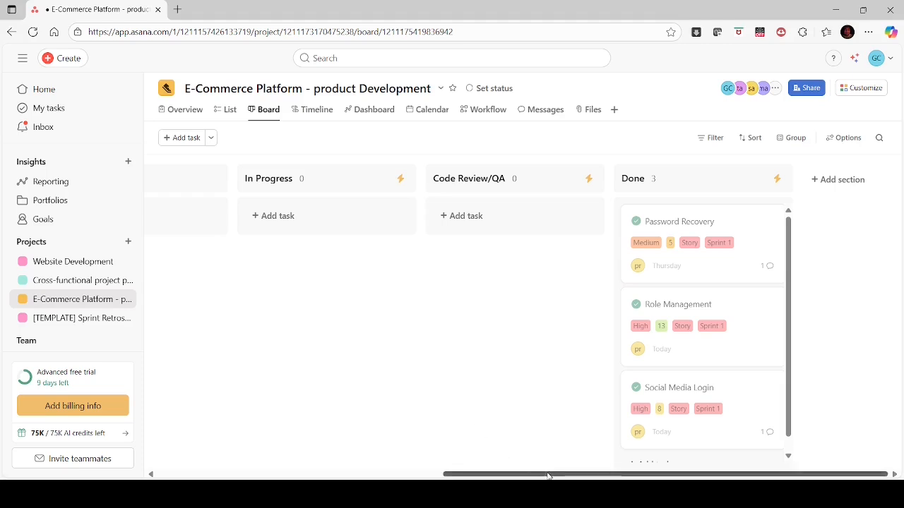
pyautogui.moveTo(549, 475); pyautogui.dragTo(519, 447)
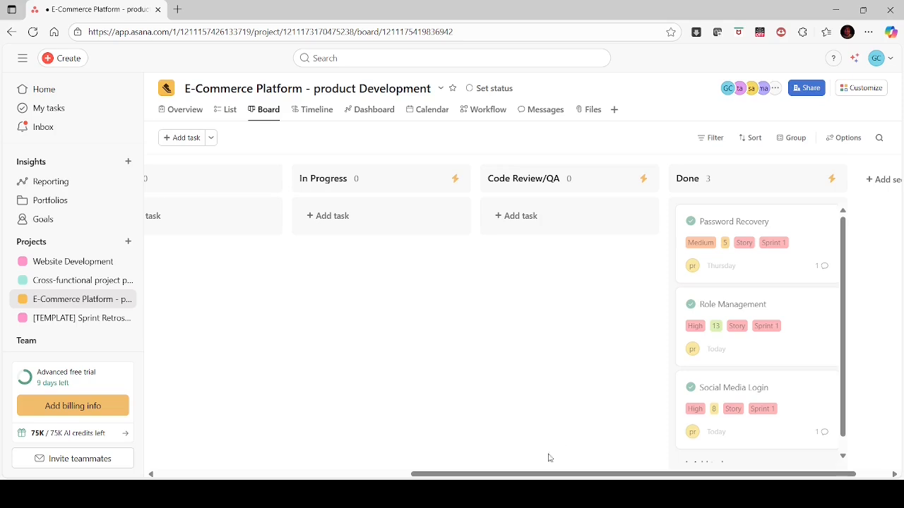
pyautogui.moveTo(529, 476); pyautogui.dragTo(558, 457)
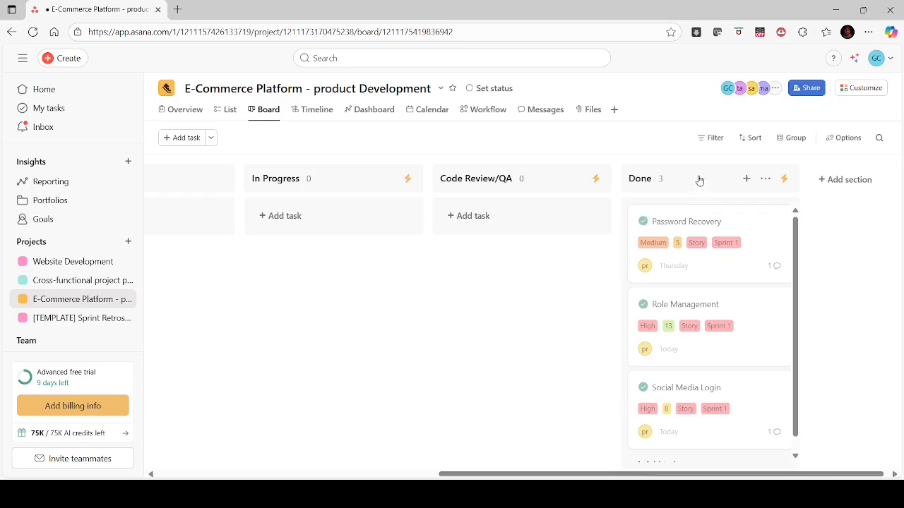
# Filter the board by the Sprint field so that it includes Backlog and Sprint 1 tasks
pyautogui.click(711, 138)
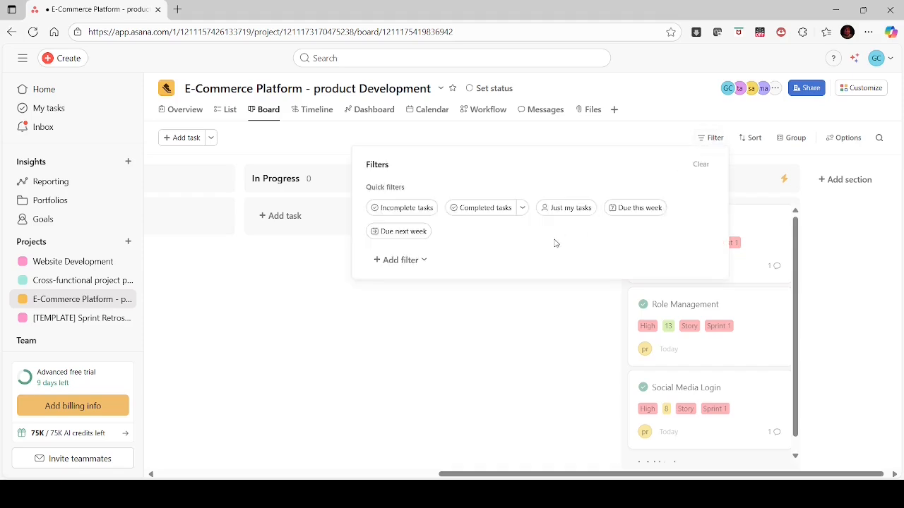
pyautogui.click(400, 261)
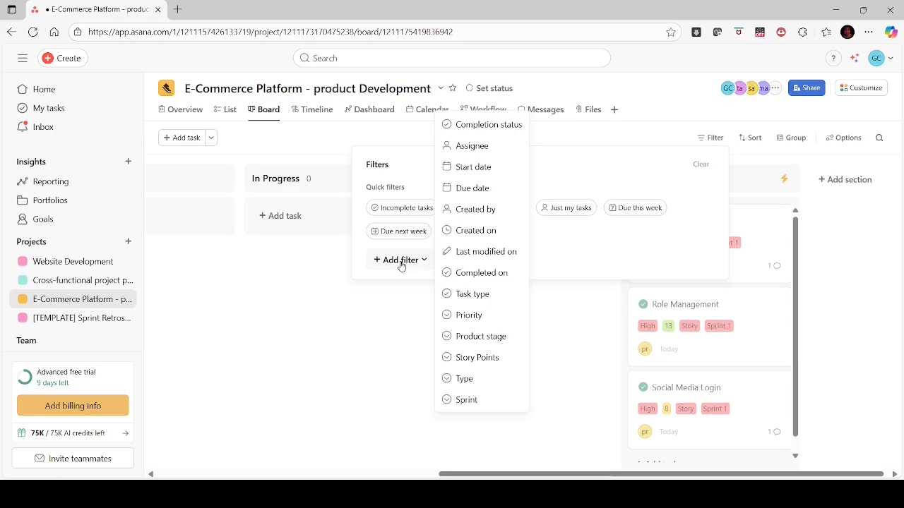
pyautogui.click(467, 400)
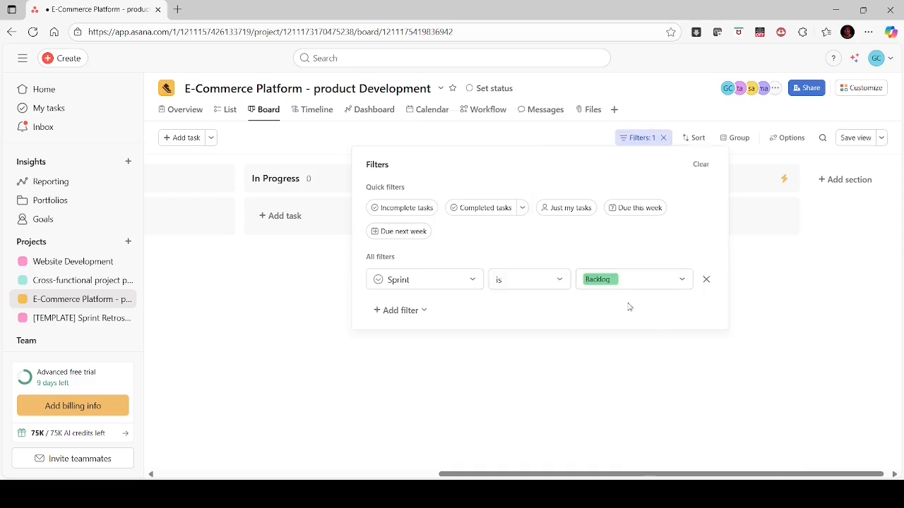
pyautogui.click(685, 279)
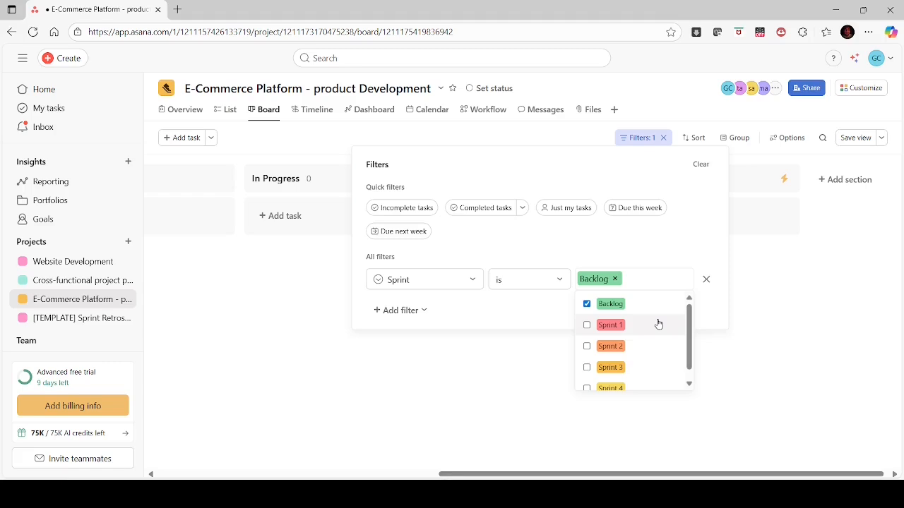
pyautogui.click(586, 326)
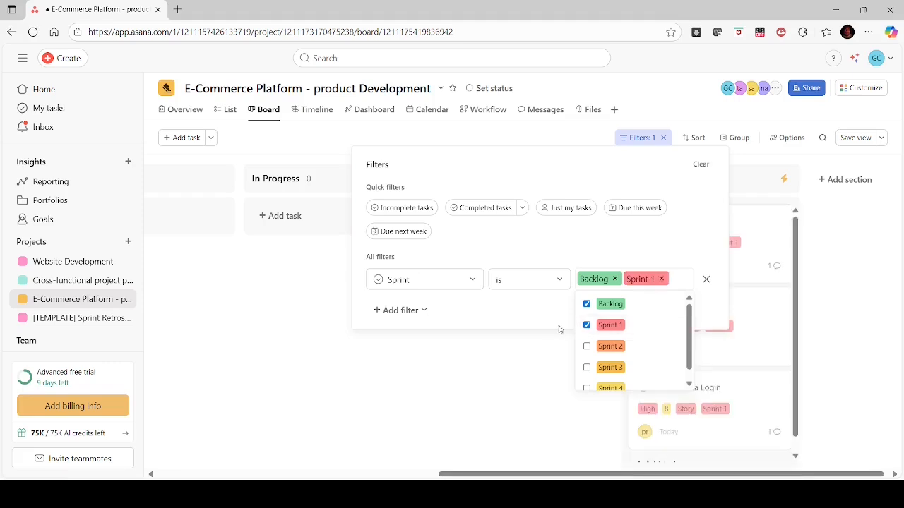
pyautogui.click(495, 382)
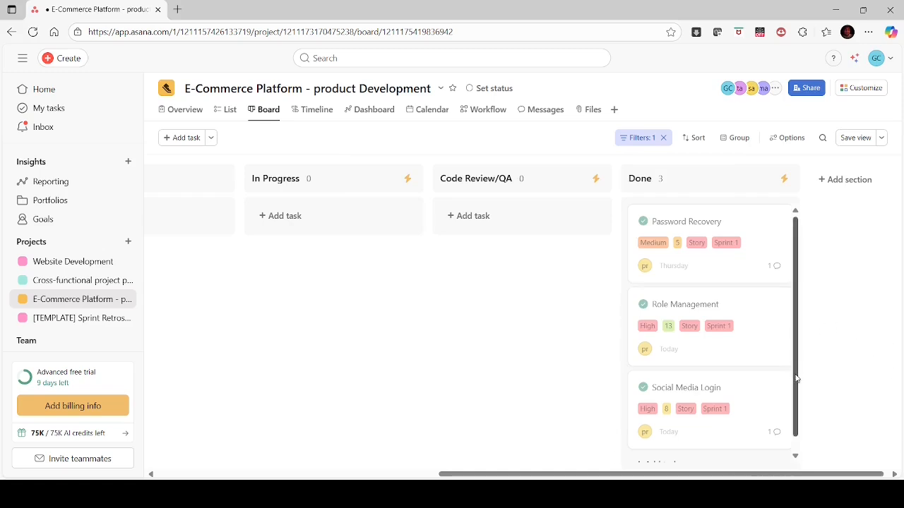
pyautogui.moveTo(796, 375); pyautogui.dragTo(793, 347)
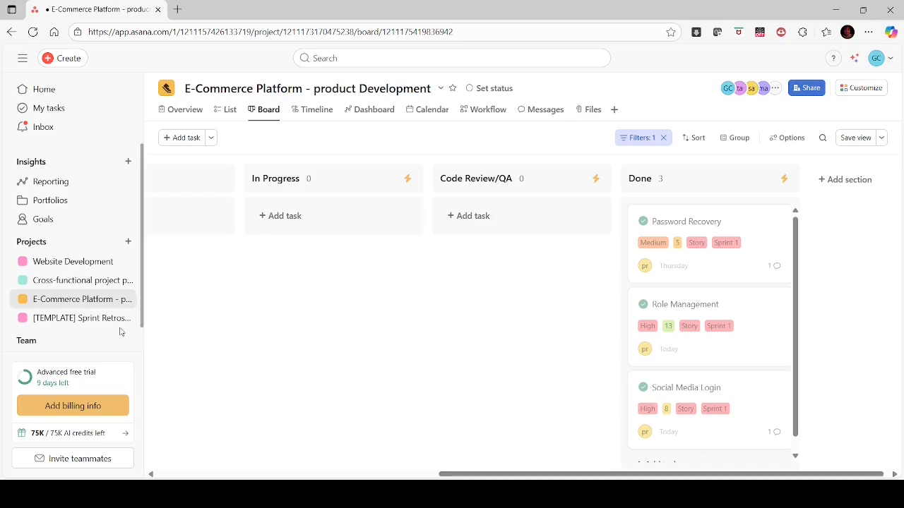
# Open the [TEMPLATE] Sprint Retrospective project and examine its sections in both list and board layouts
pyautogui.click(68, 319)
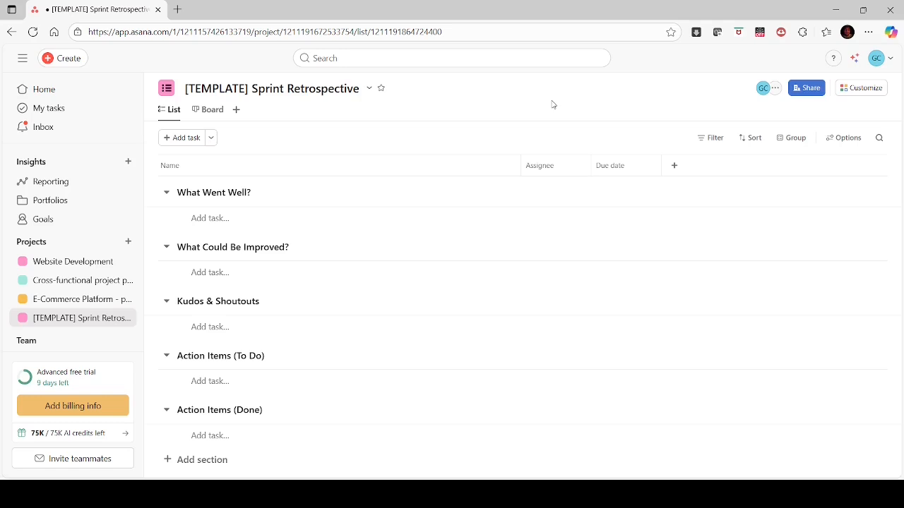
pyautogui.click(205, 110)
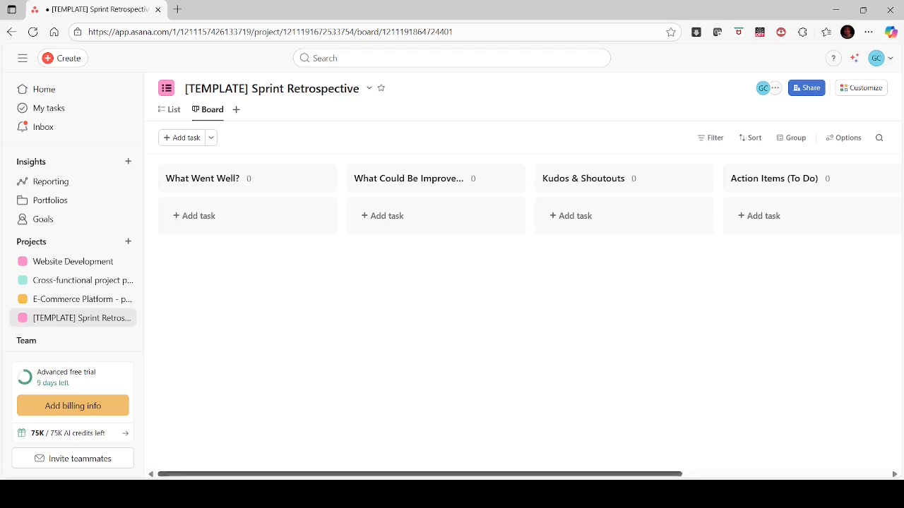
pyautogui.moveTo(665, 477); pyautogui.dragTo(880, 444)
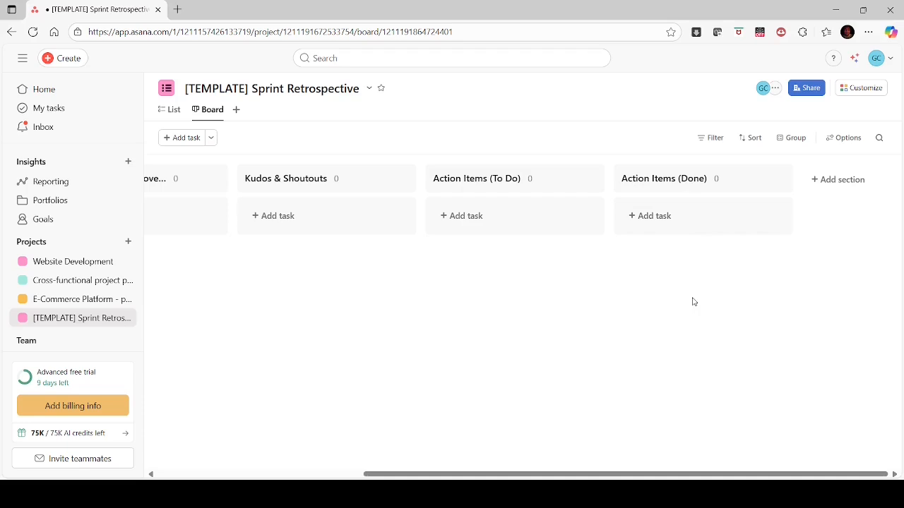
# Create a project named "Sprint retrospective - Test" from the built-in Sprint retrospective template and look over its board sections
pyautogui.moveTo(717, 474); pyautogui.dragTo(511, 474)
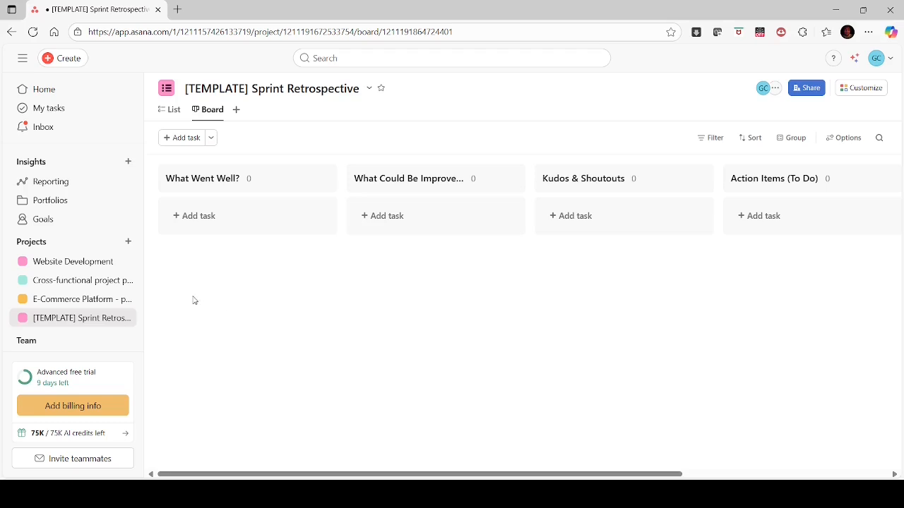
pyautogui.click(69, 57)
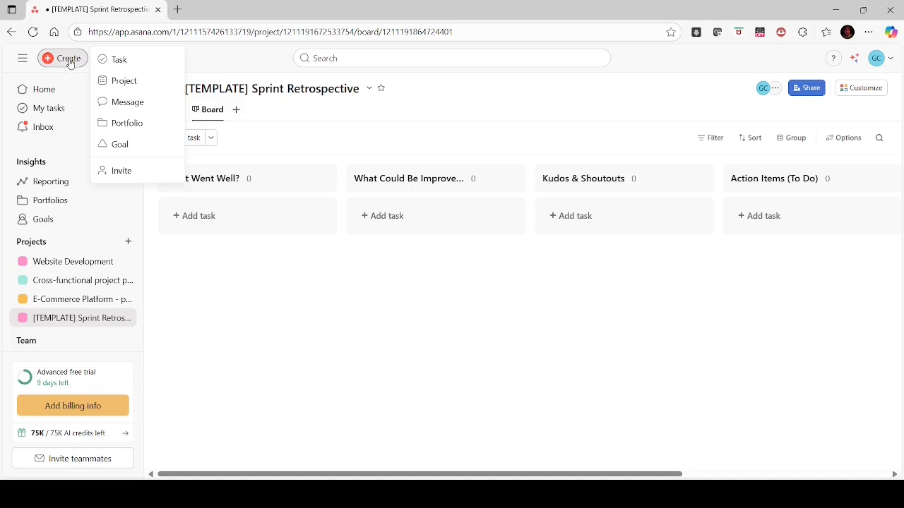
pyautogui.click(125, 82)
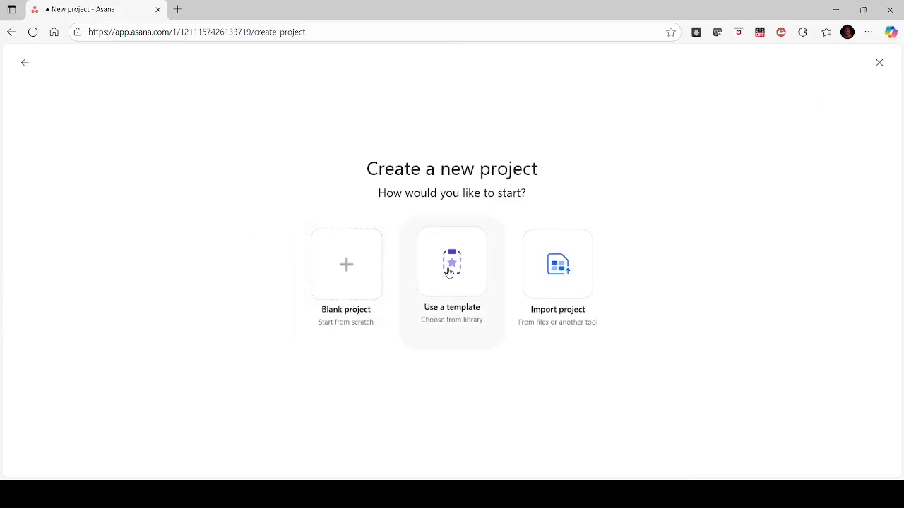
pyautogui.click(455, 272)
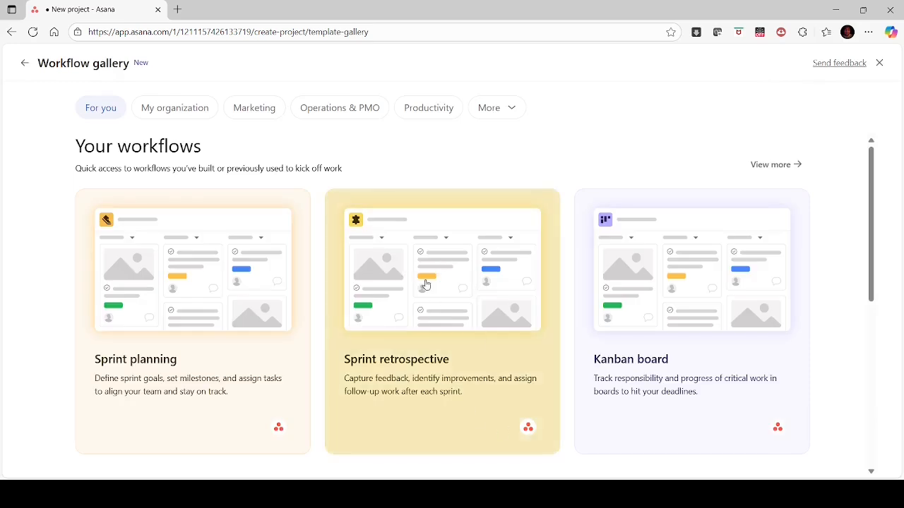
pyautogui.click(444, 289)
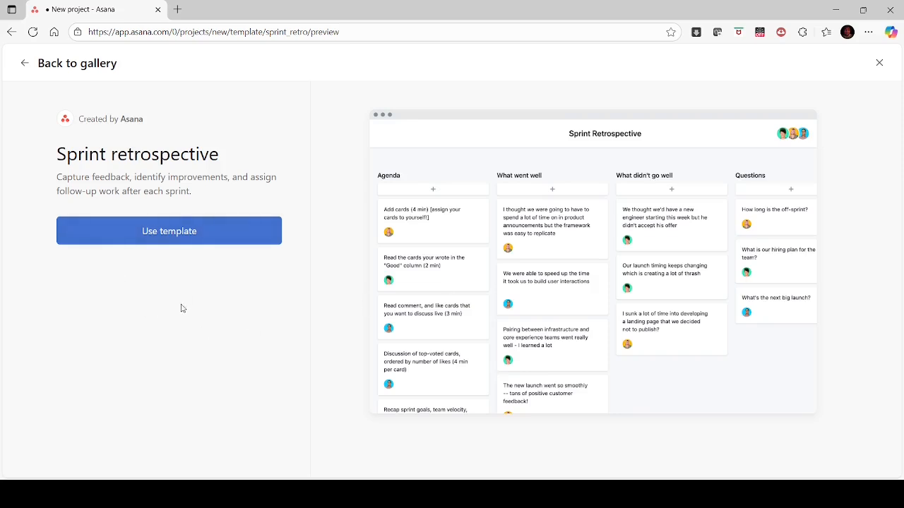
pyautogui.click(161, 235)
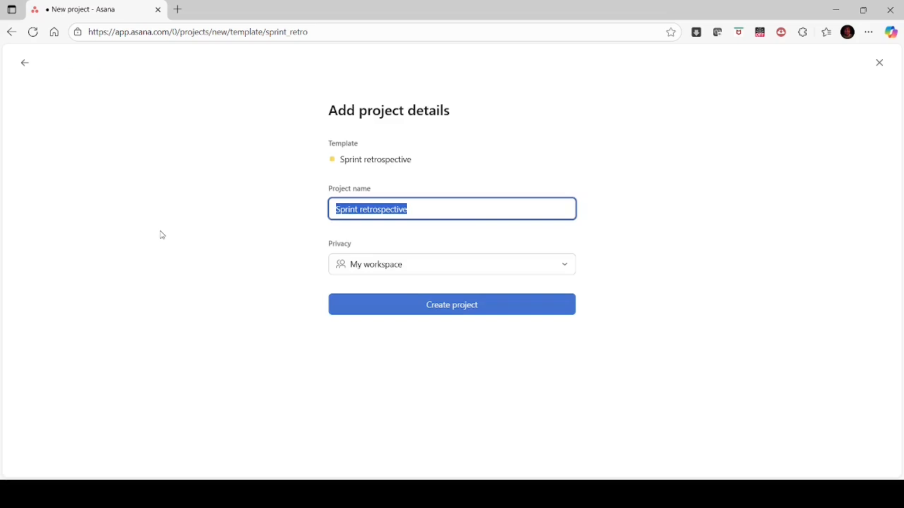
pyautogui.click(428, 212)
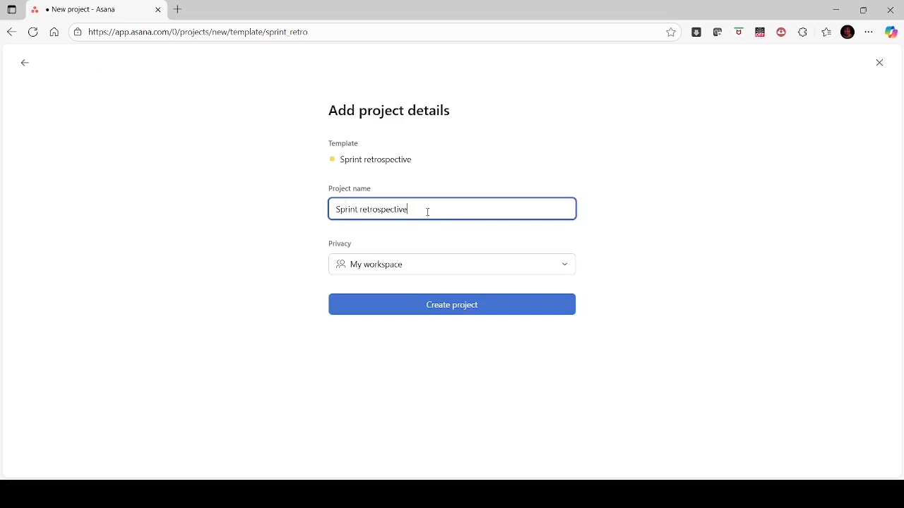
pyautogui.write('- Test')
pyautogui.click(476, 308)
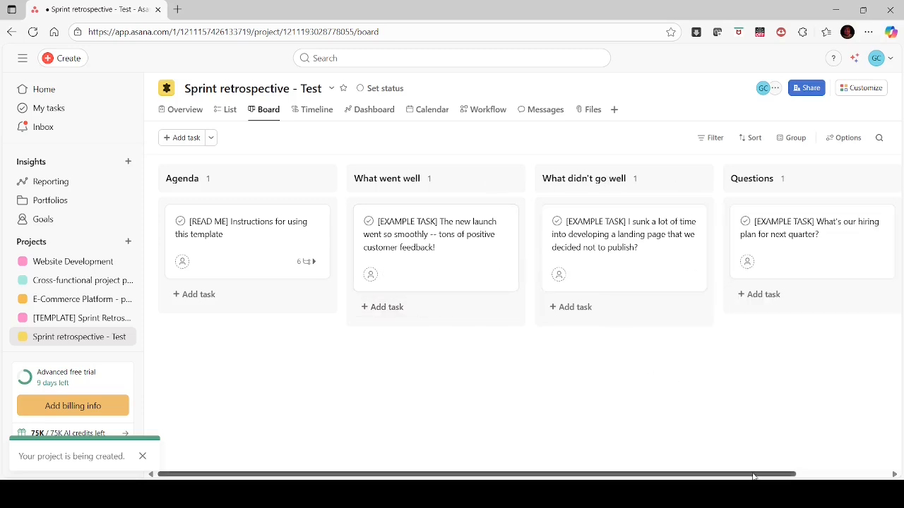
pyautogui.moveTo(740, 477); pyautogui.dragTo(865, 456)
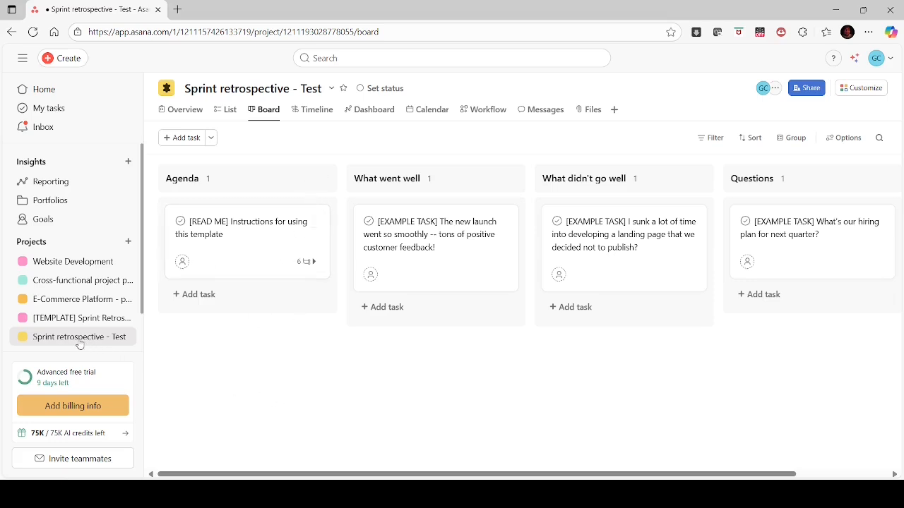
# Delete the "Sprint retrospective - Test" project
pyautogui.click(331, 90)
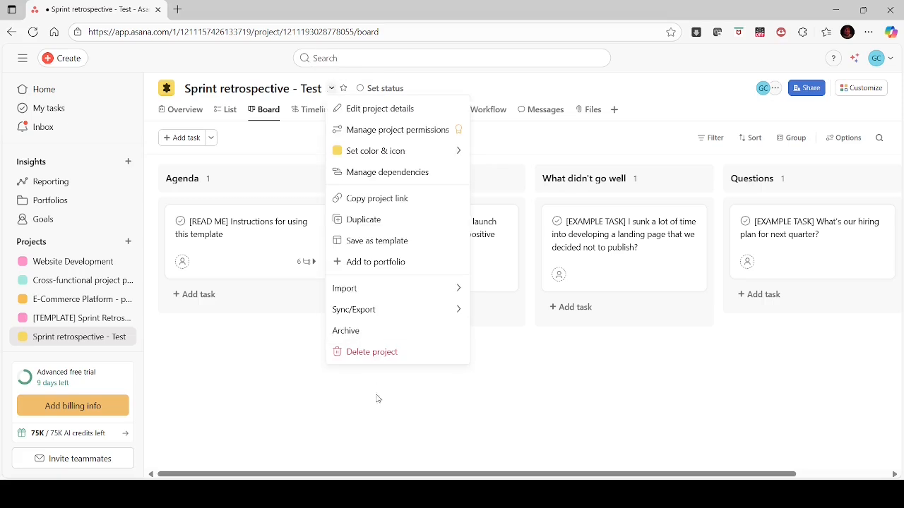
pyautogui.click(383, 352)
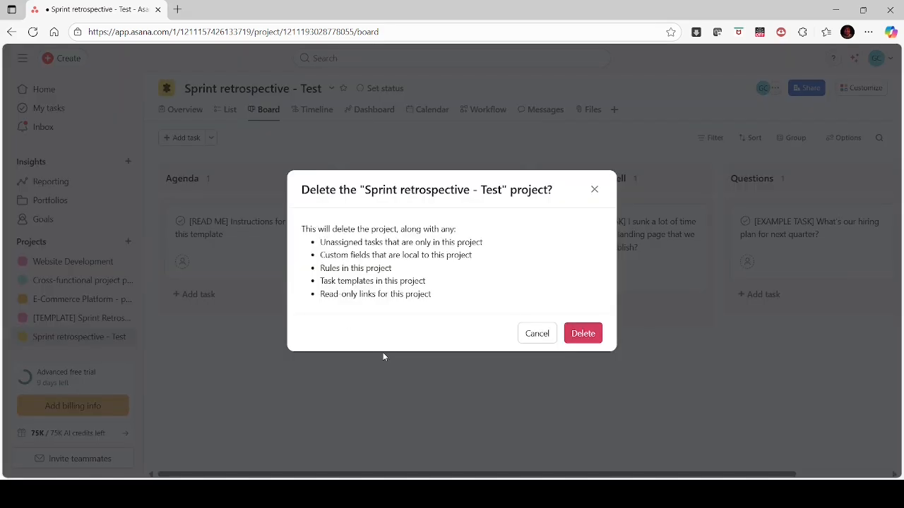
pyautogui.click(583, 336)
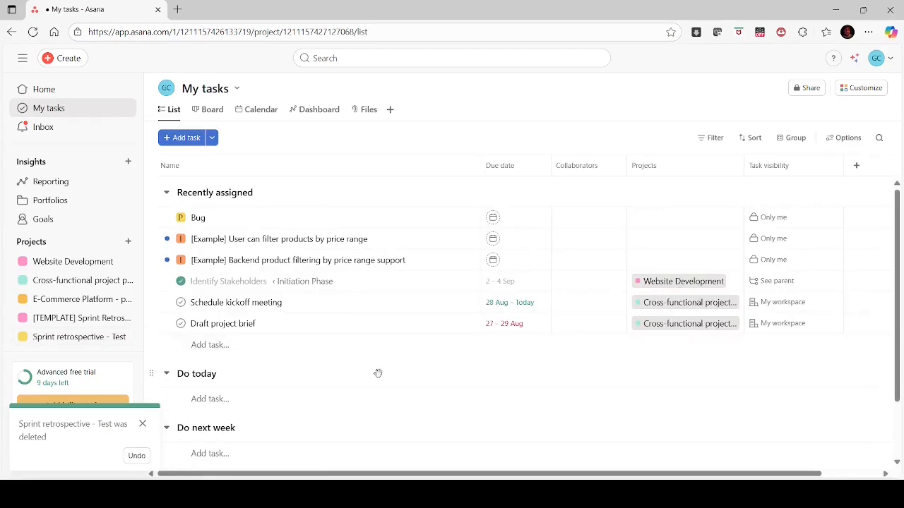
# Save the [TEMPLATE] Sprint Retrospective project as a reusable template that anyone in the team can edit, and finish building it
pyautogui.click(49, 320)
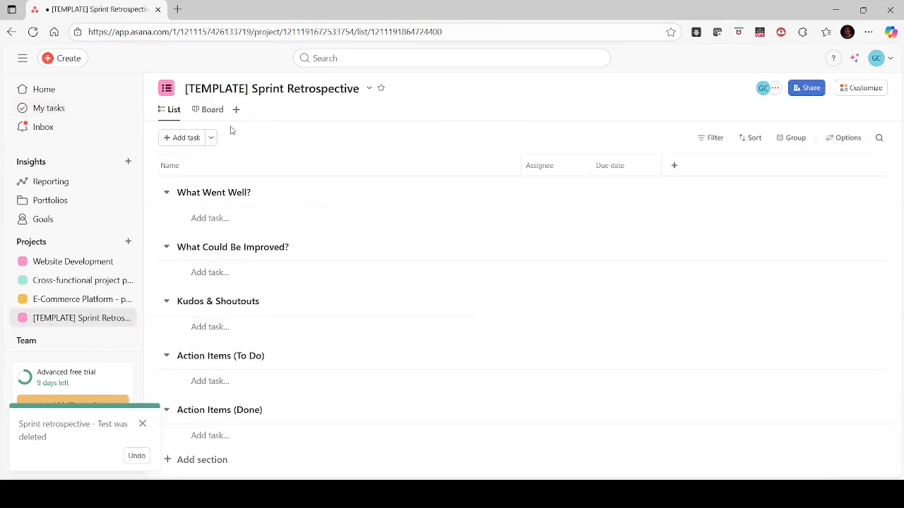
pyautogui.click(209, 110)
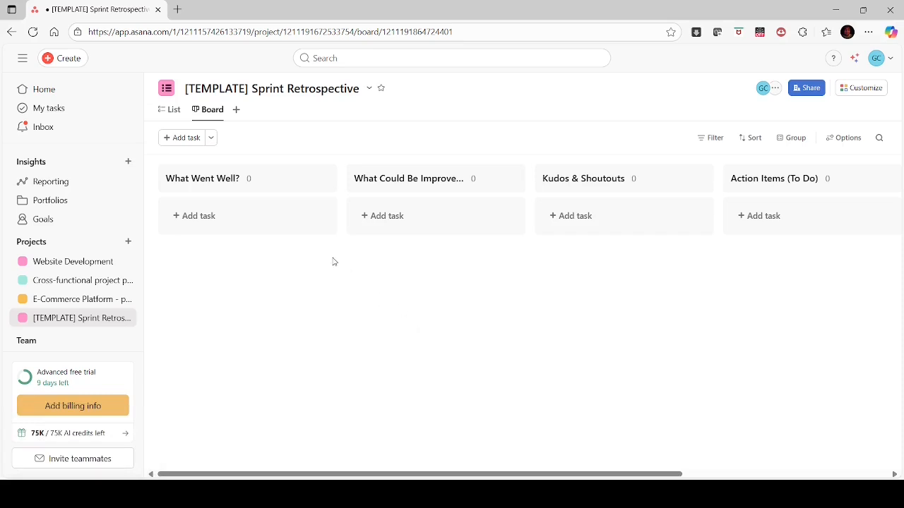
pyautogui.click(370, 89)
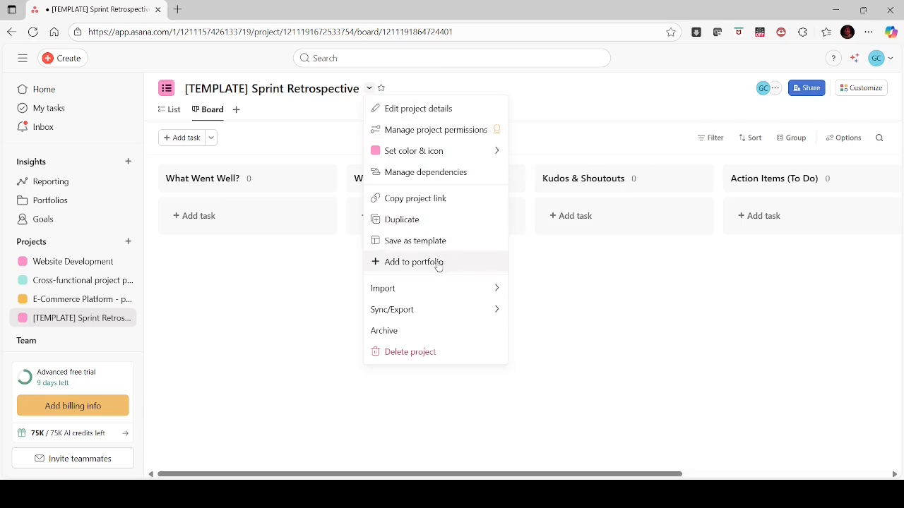
pyautogui.moveTo(409, 292)
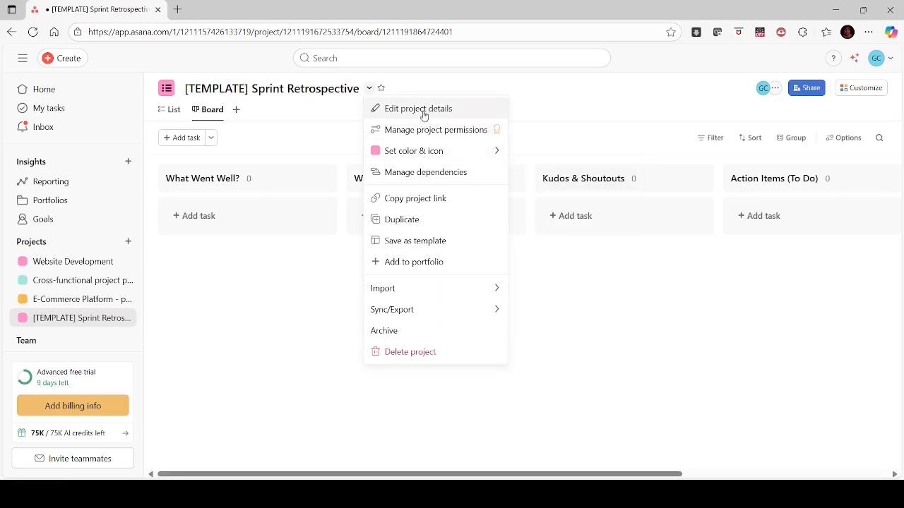
pyautogui.moveTo(420, 151)
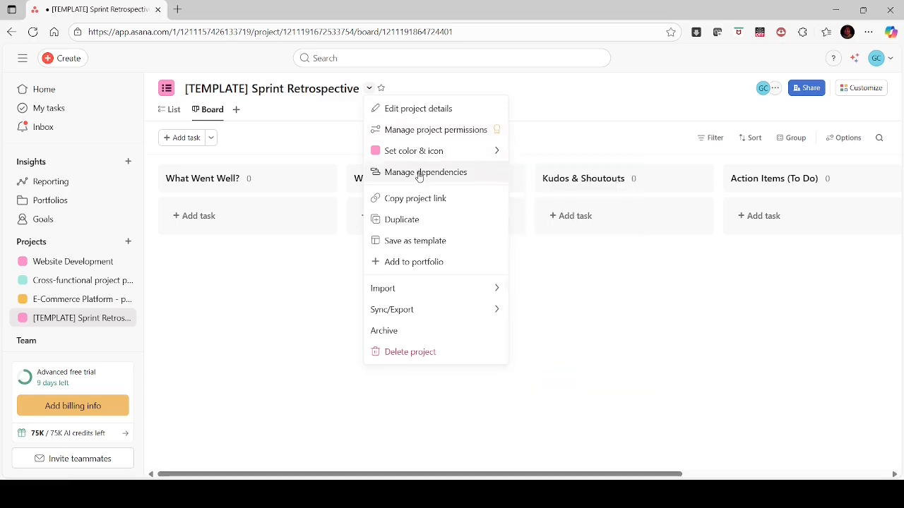
pyautogui.click(427, 244)
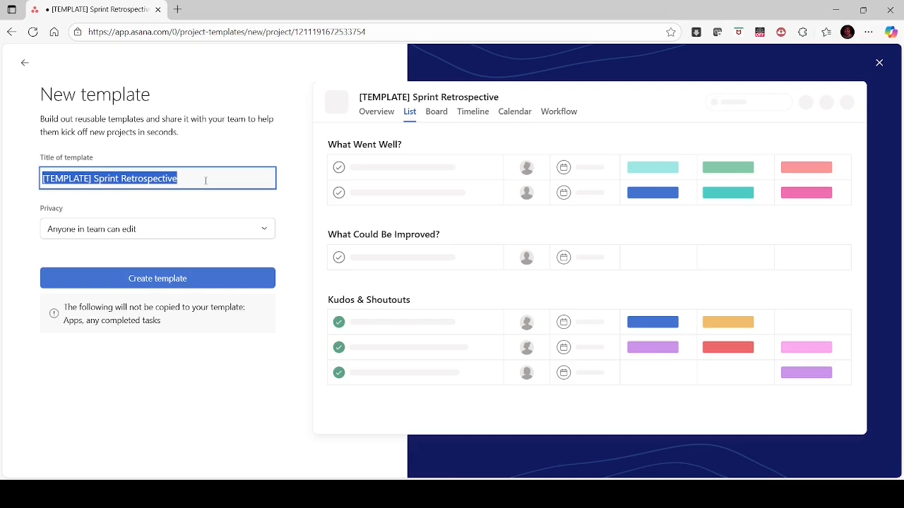
pyautogui.click(206, 181)
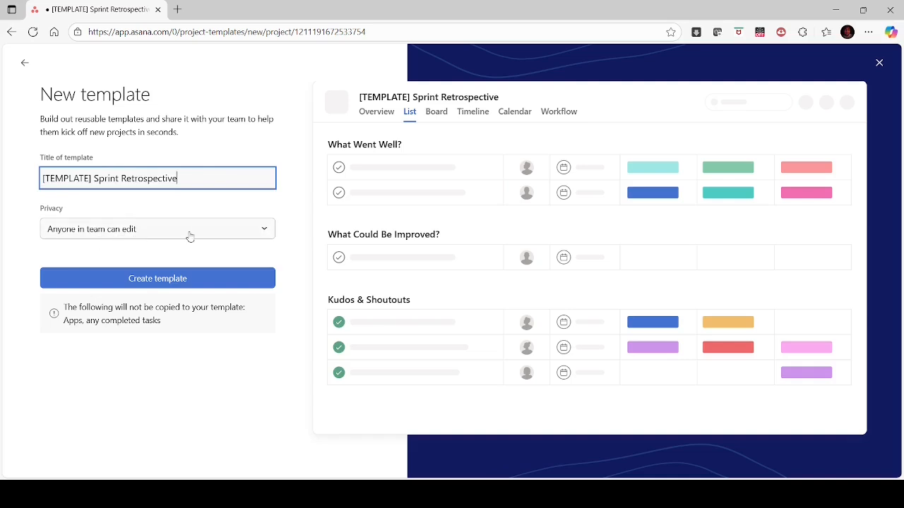
pyautogui.click(265, 232)
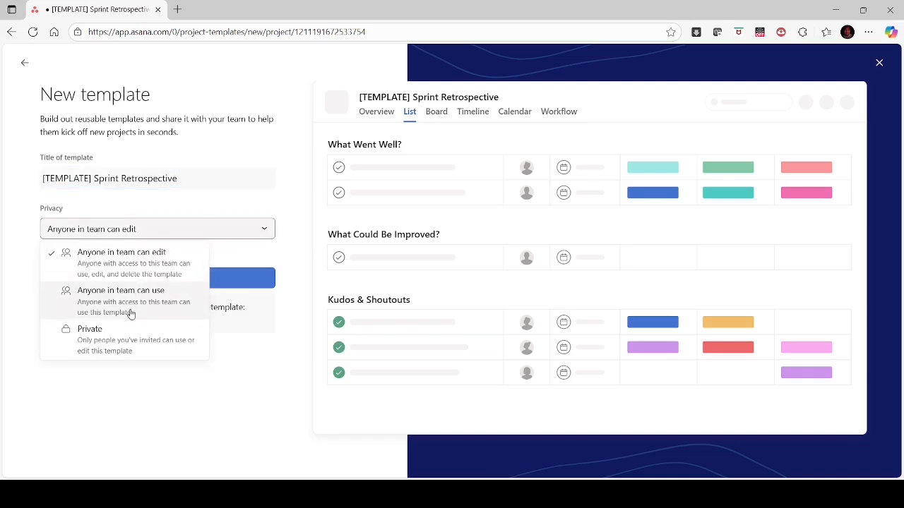
pyautogui.click(245, 205)
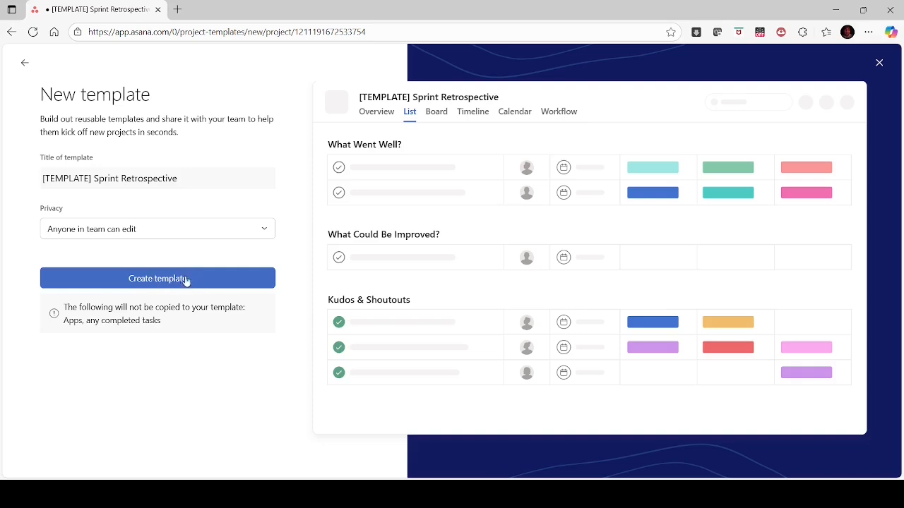
pyautogui.click(161, 280)
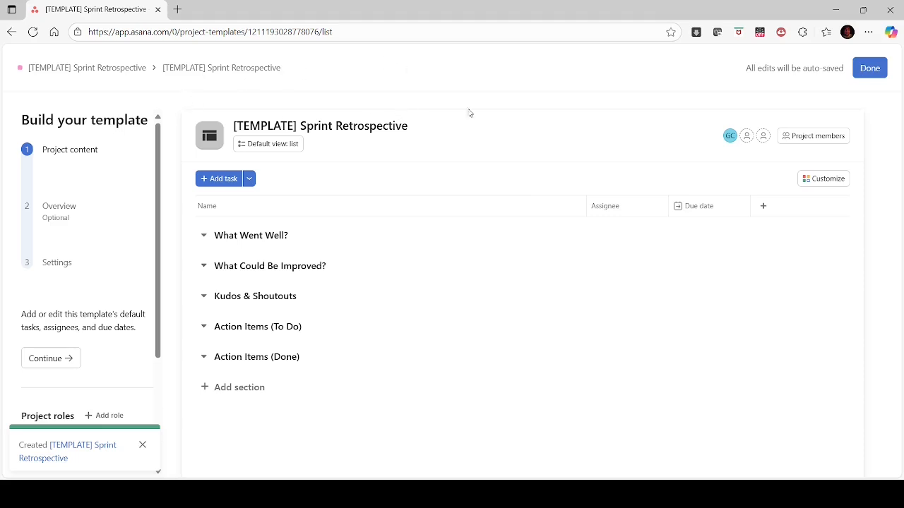
pyautogui.click(868, 70)
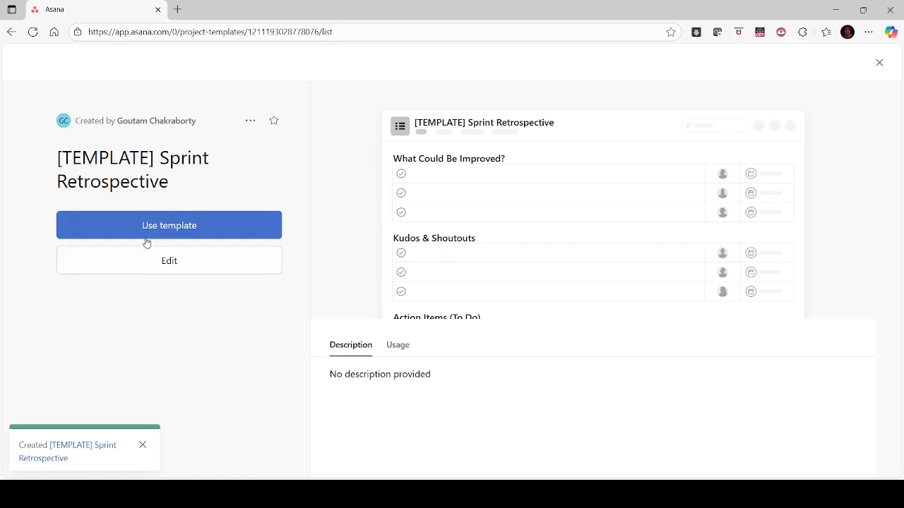
# Create a project from the [TEMPLATE] Sprint Retrospective template, named "Sprint Retrospective - Sprint 1 - 1st Sep 25"
pyautogui.click(185, 226)
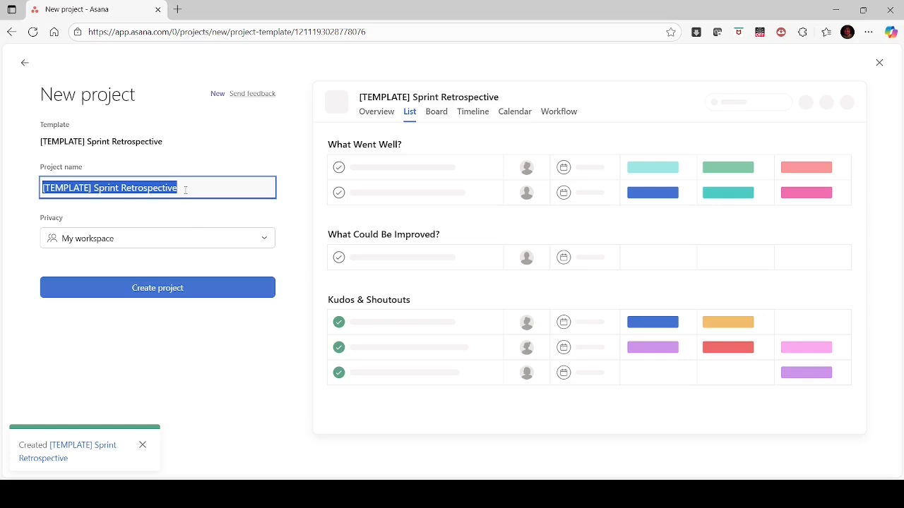
pyautogui.click(185, 190)
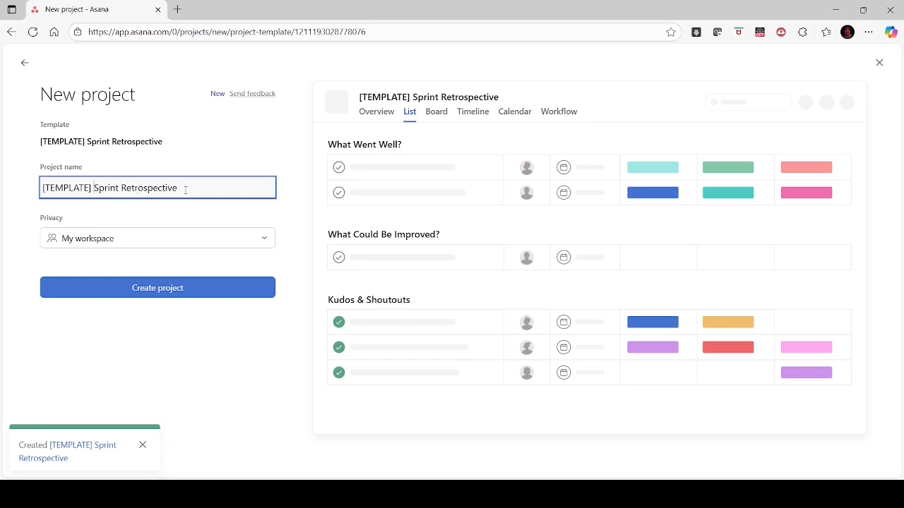
pyautogui.press('BackSpace')
pyautogui.press('BackSpace')
pyautogui.press('BackSpace')
pyautogui.press('BackSpace')
pyautogui.press('BackSpace')
pyautogui.press('BackSpace')
pyautogui.press('BackSpace')
pyautogui.press('BackSpace')
pyautogui.press('BackSpace')
pyautogui.press('BackSpace')
pyautogui.press('BackSpace')
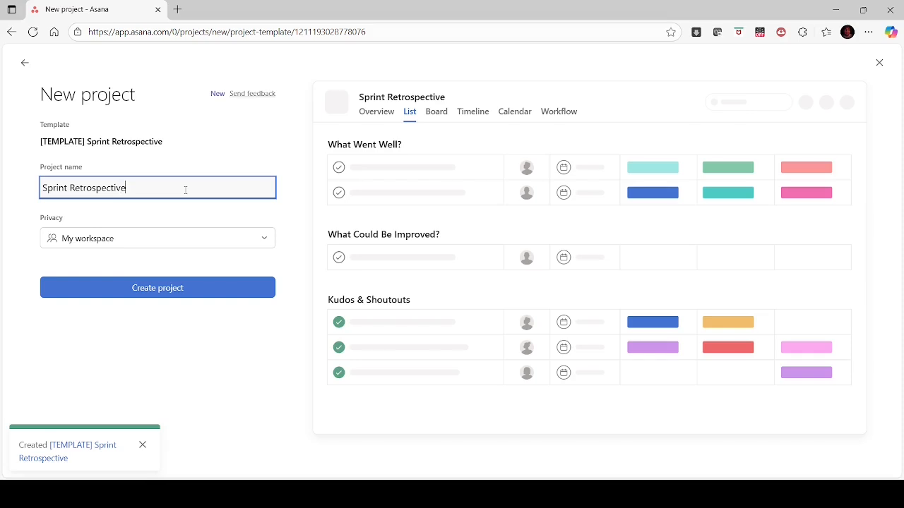
pyautogui.write('- Sprint 1 -')
pyautogui.write('1st Sep 2')
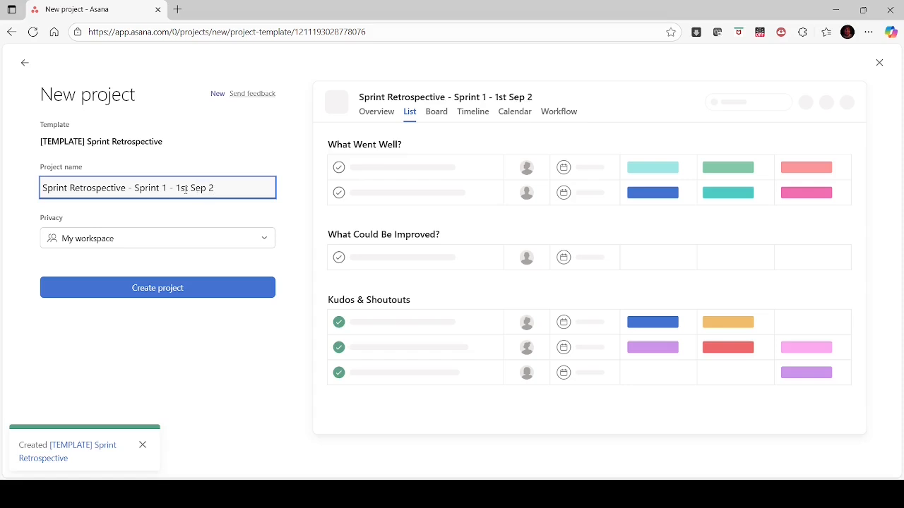
pyautogui.write('5')
pyautogui.click(189, 292)
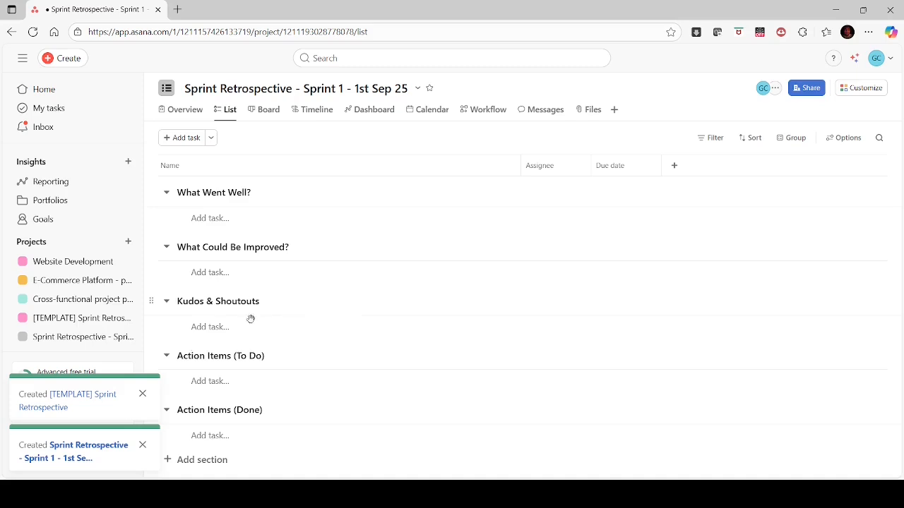
# Add a task named "Deployment" to the What Went Well? section of the Sprint 1 retrospective project's board
pyautogui.click(61, 337)
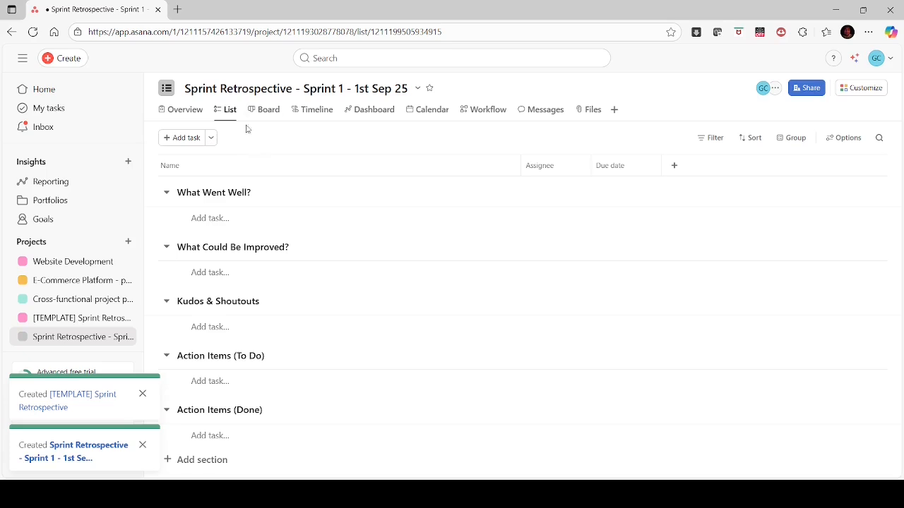
pyautogui.click(270, 109)
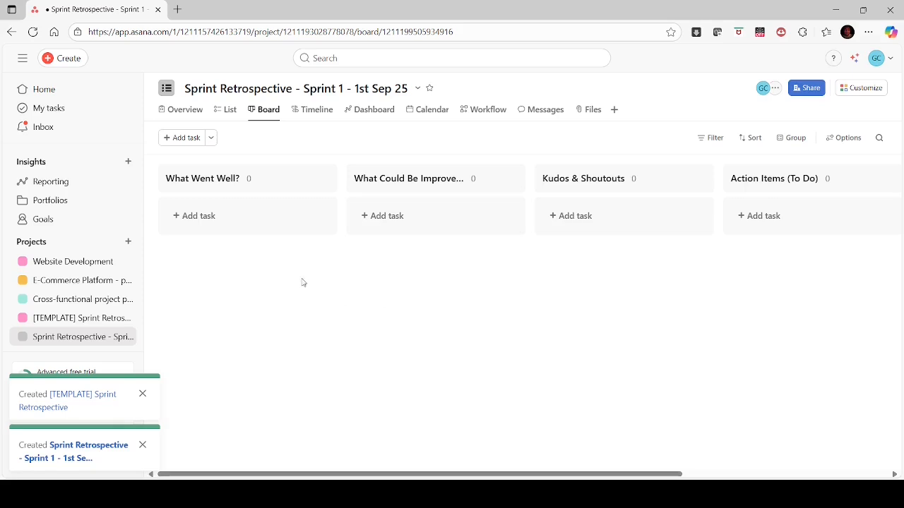
pyautogui.click(188, 217)
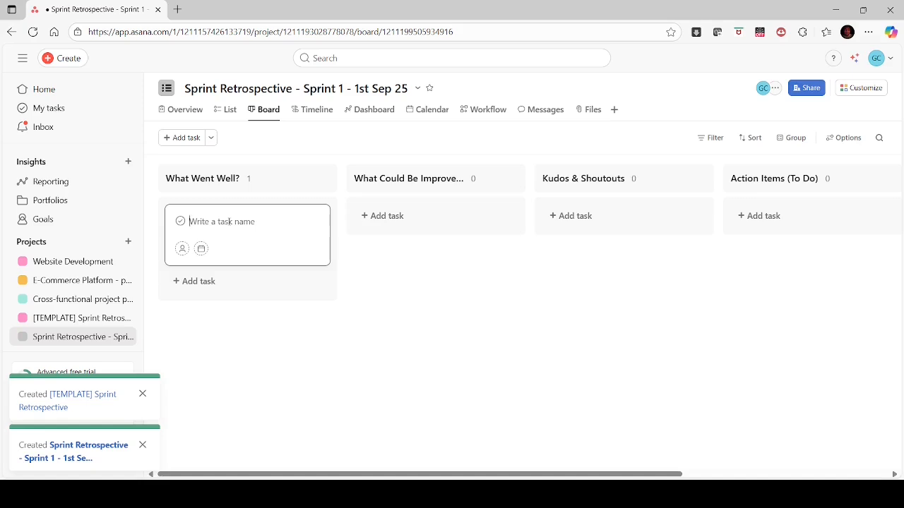
pyautogui.click(270, 240)
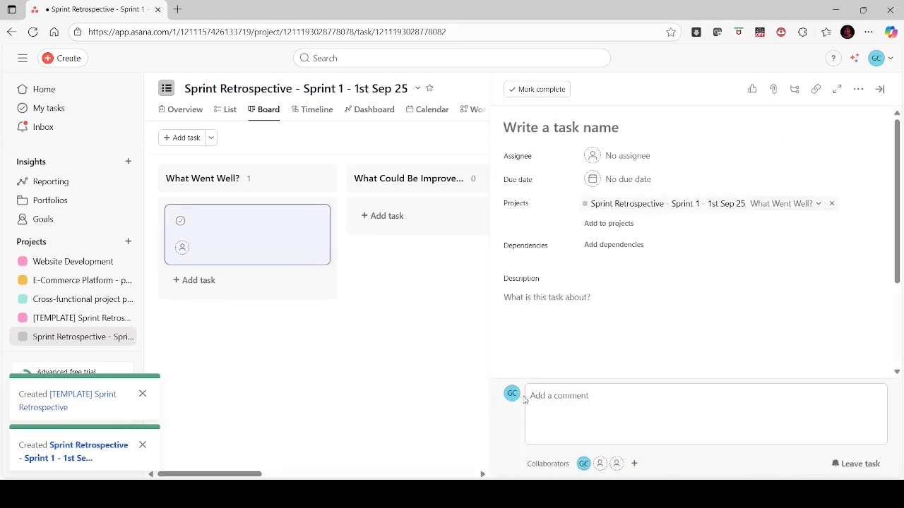
pyautogui.click(631, 129)
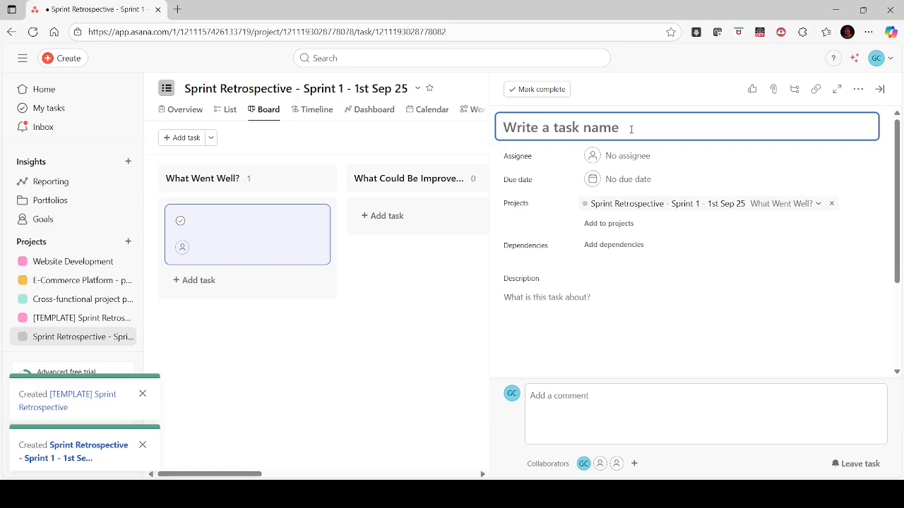
pyautogui.write('Depl')
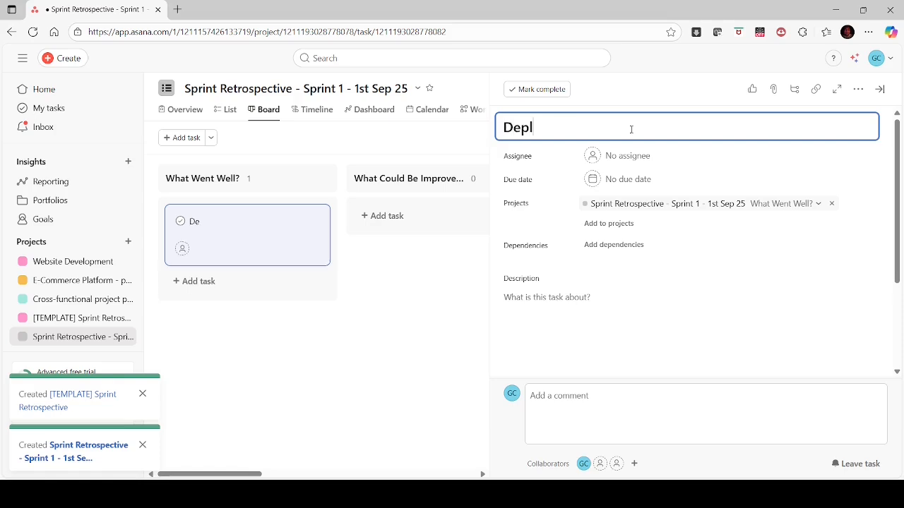
pyautogui.write('oyment')
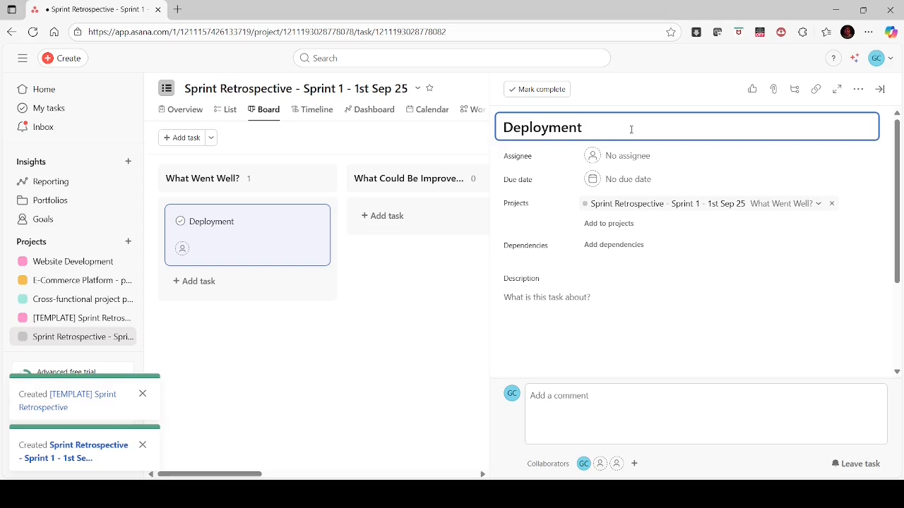
# Complete the What Went Well? task's name as "Deployment process was smooth and reliable in this sprint" and close its details
pyautogui.write('process was s')
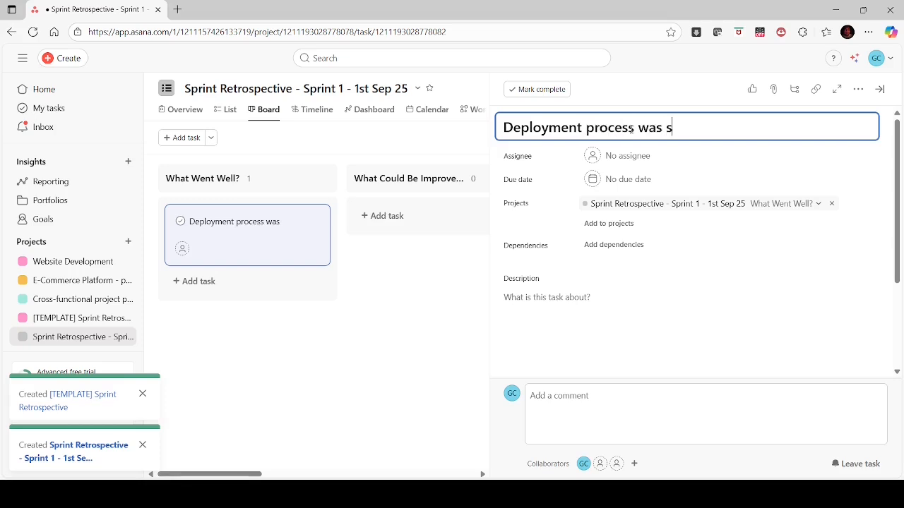
pyautogui.write('mooth ')
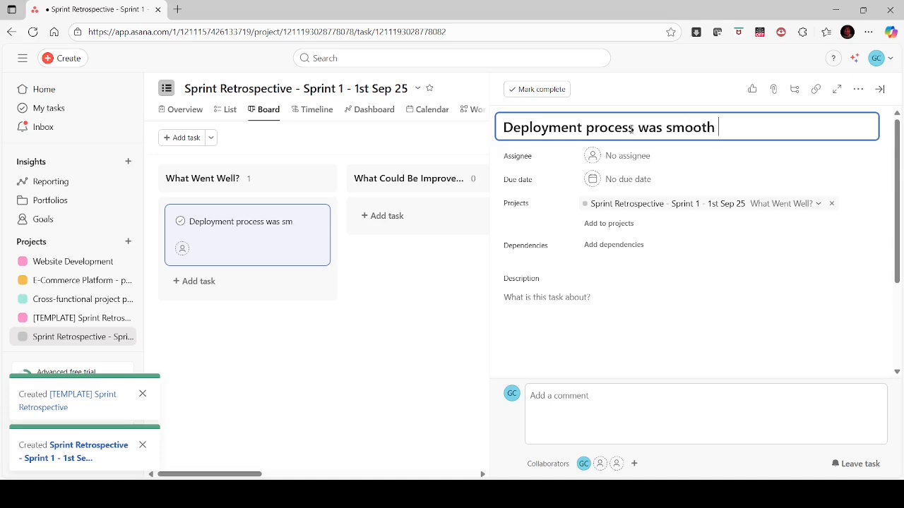
pyautogui.write('and reli')
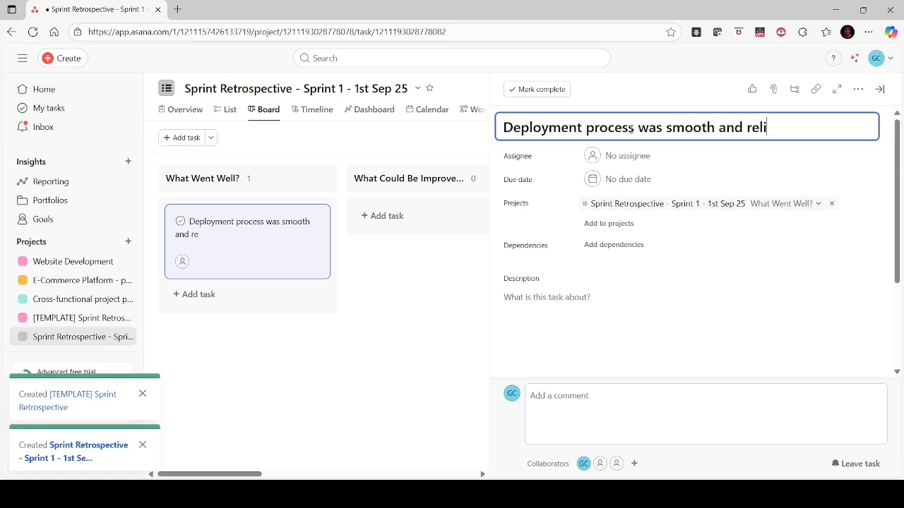
pyautogui.write('able in this')
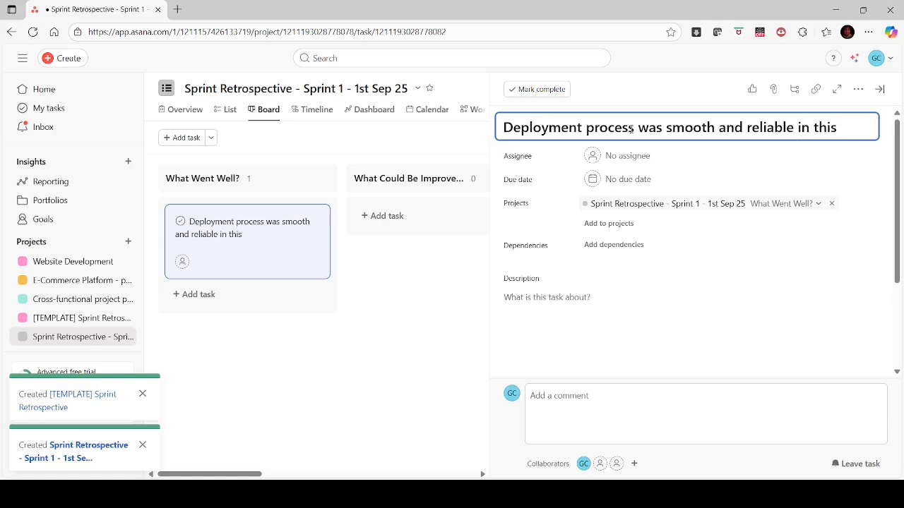
pyautogui.write(' sprint')
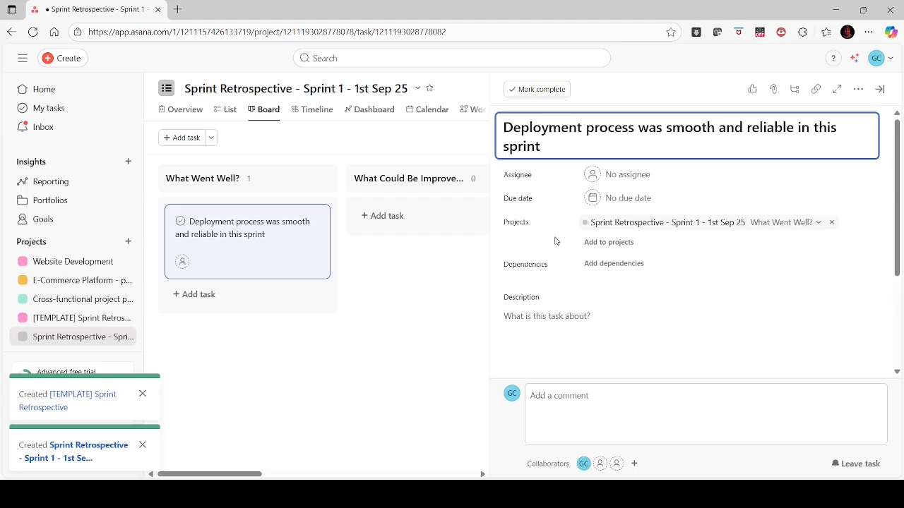
pyautogui.click(380, 371)
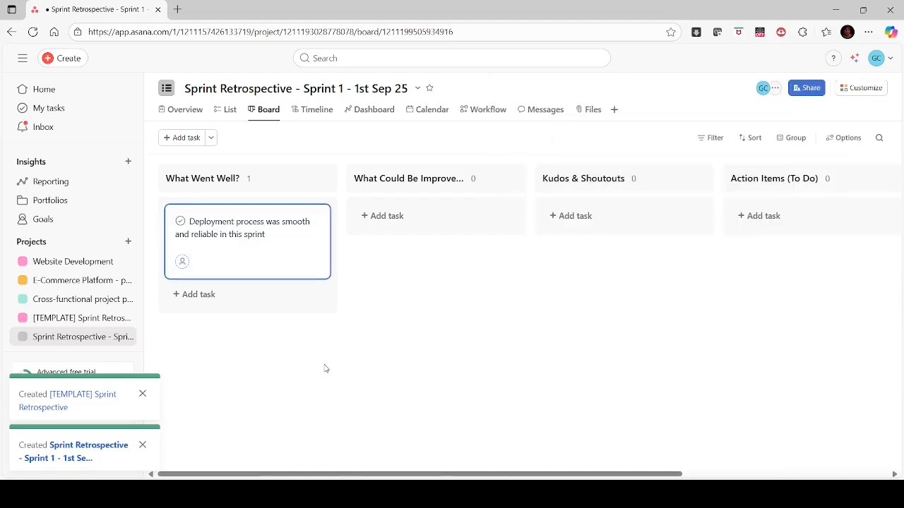
# Add a task named 'The "Definition of Done" was unclear for a few stories, leading to rework' to the What Could Be Improved? section
pyautogui.click(385, 216)
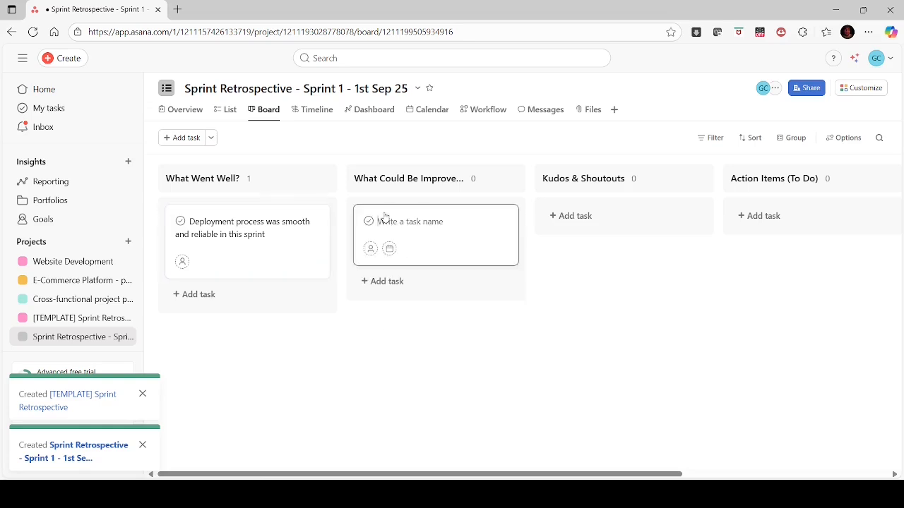
pyautogui.click(499, 236)
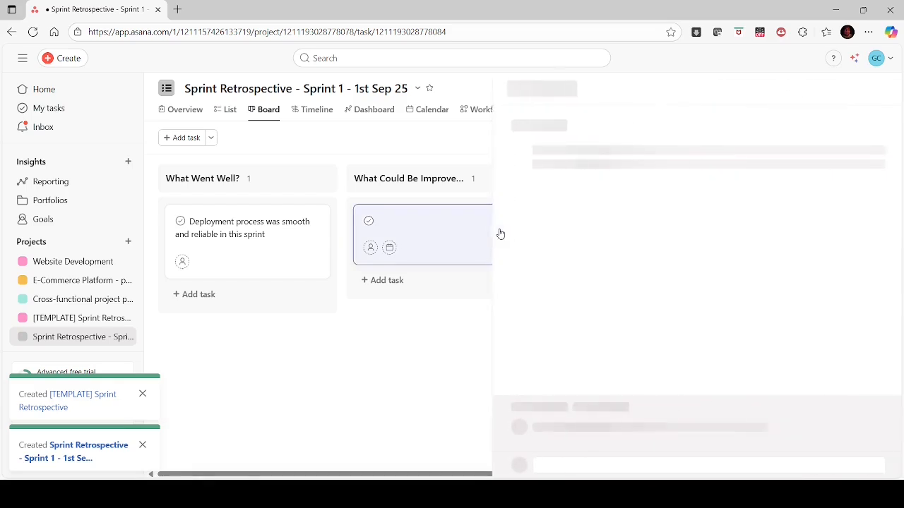
pyautogui.click(622, 127)
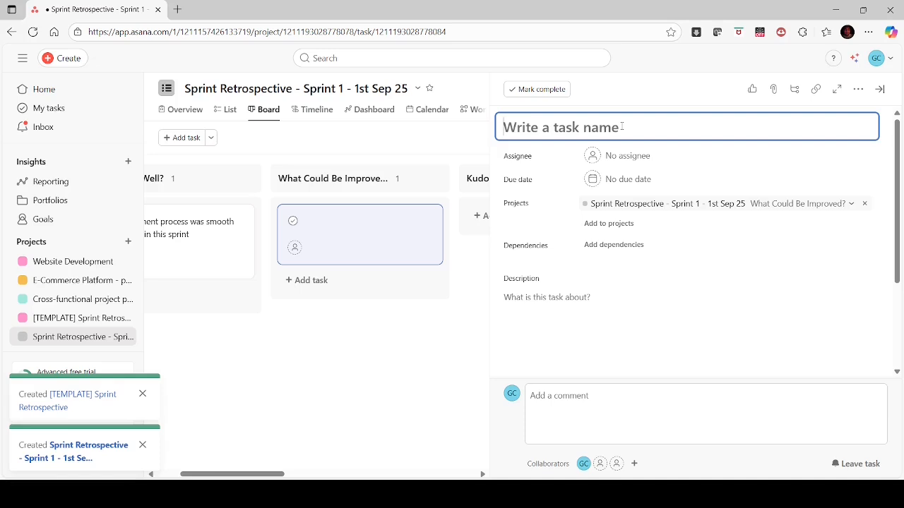
pyautogui.write('The ')
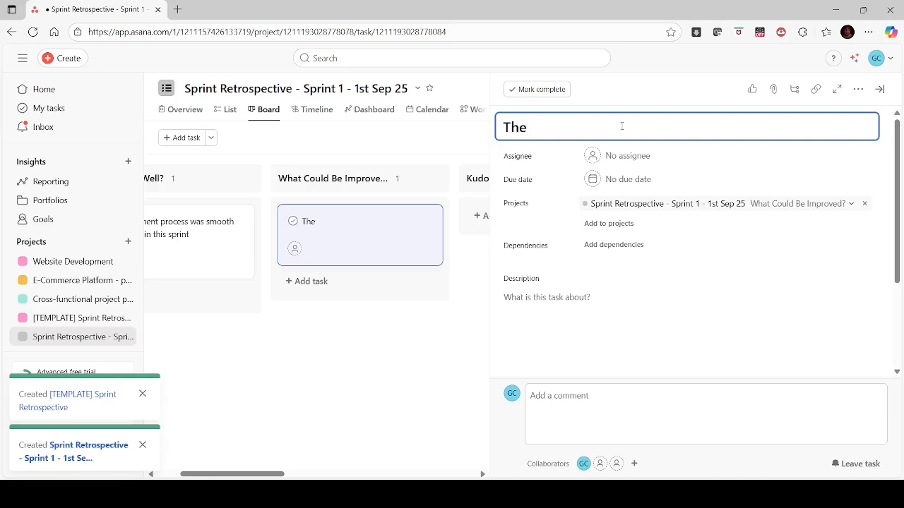
pyautogui.write('"Definition ')
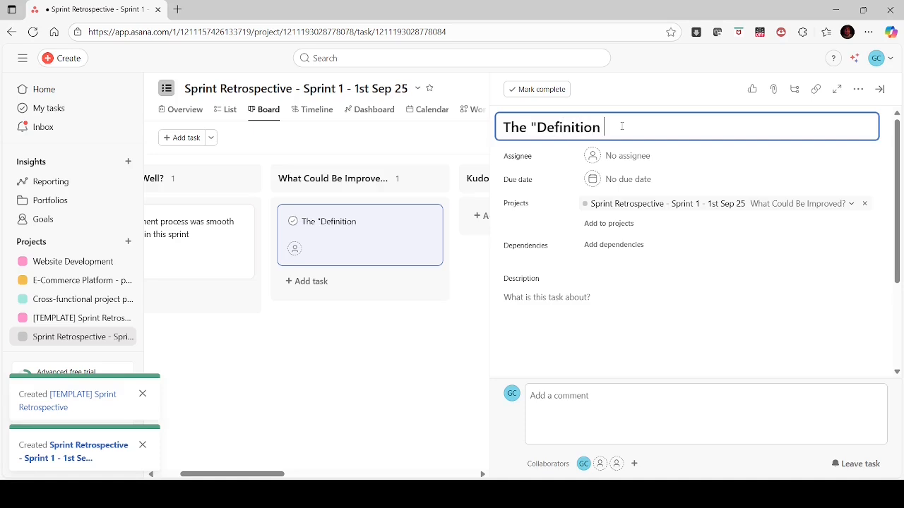
pyautogui.write('of Done" was u')
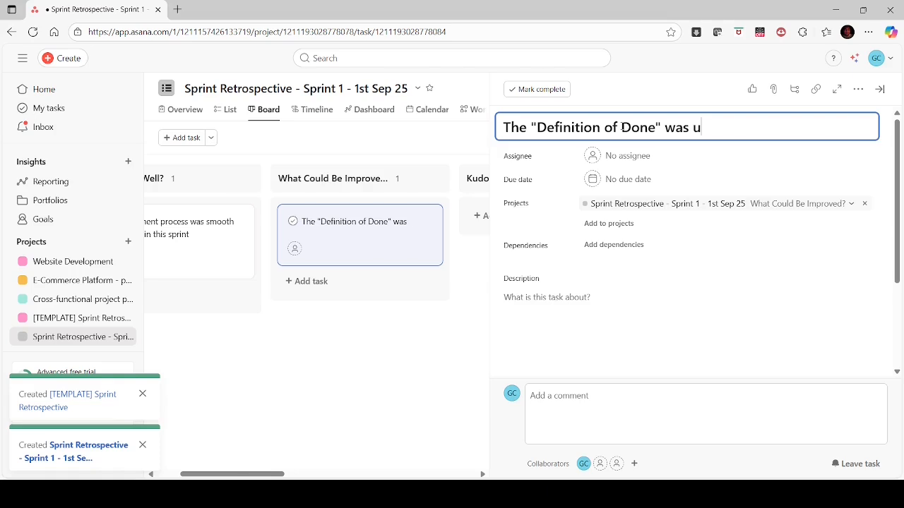
pyautogui.write('nclear for')
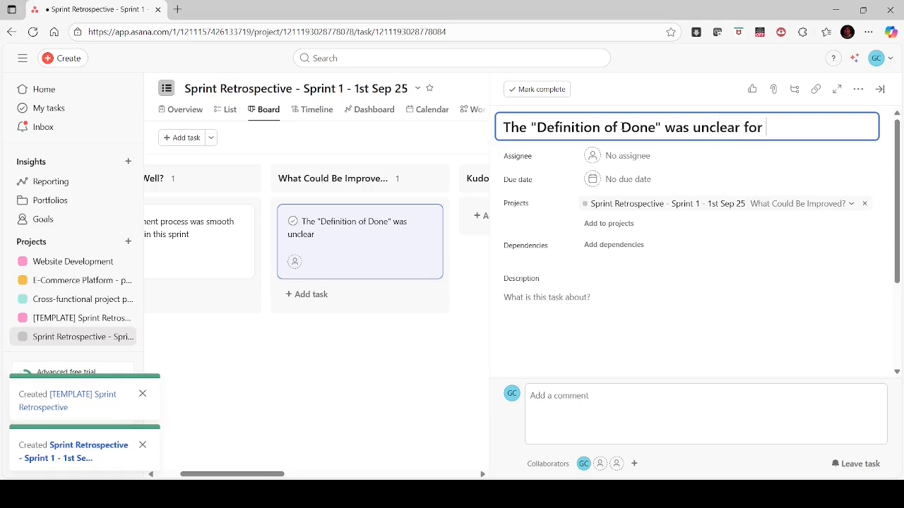
pyautogui.write(' a few stories')
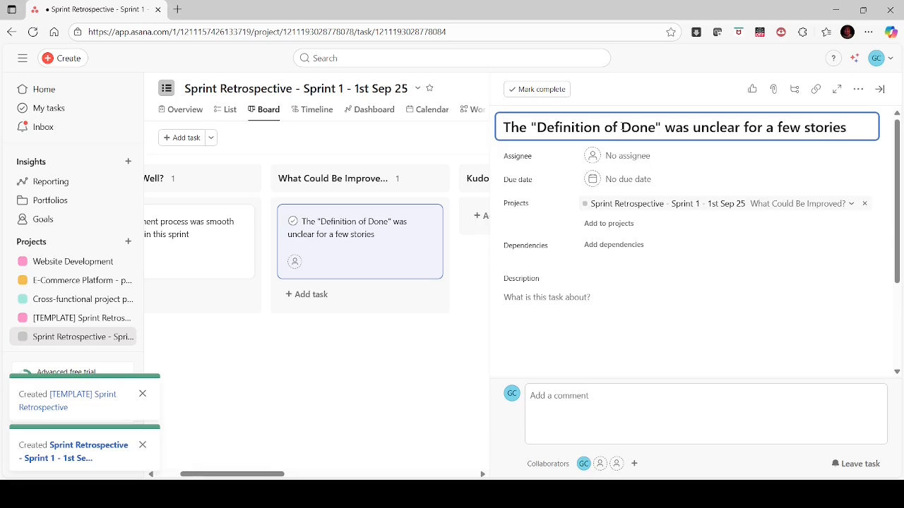
pyautogui.write(', lea')
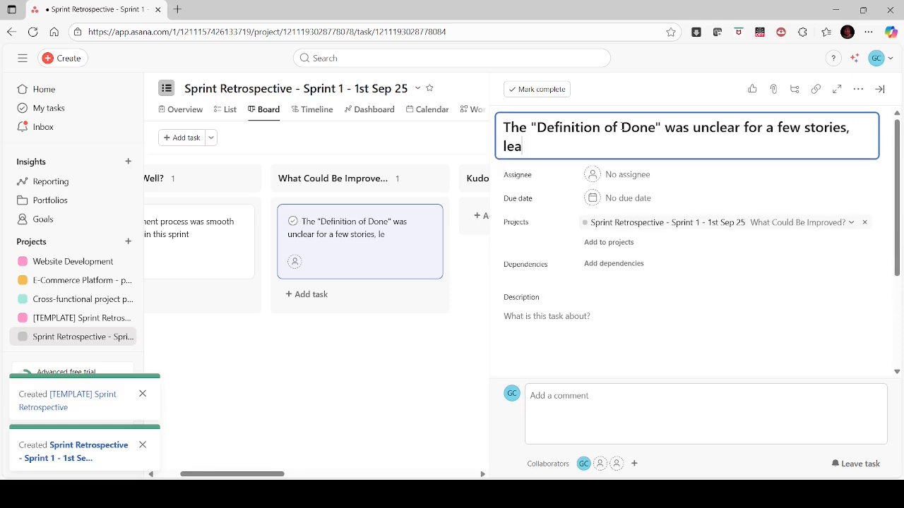
pyautogui.write('ding to rework')
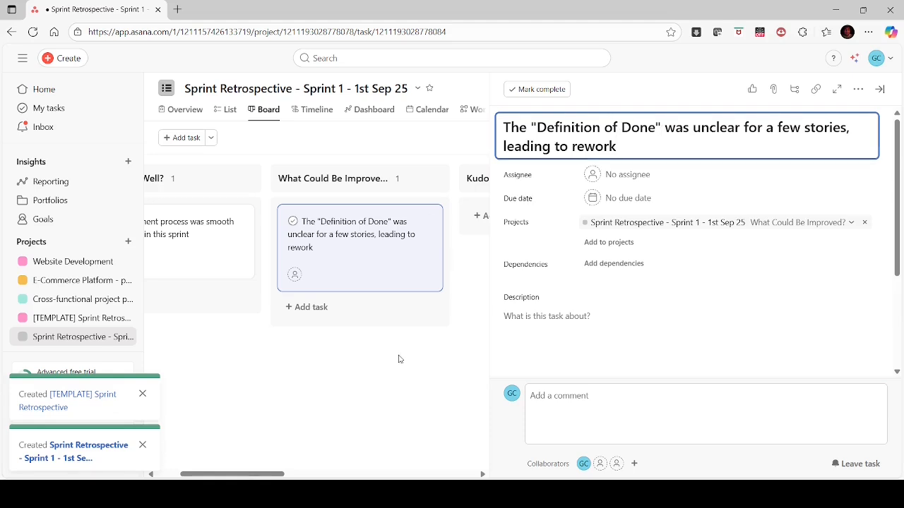
pyautogui.click(426, 387)
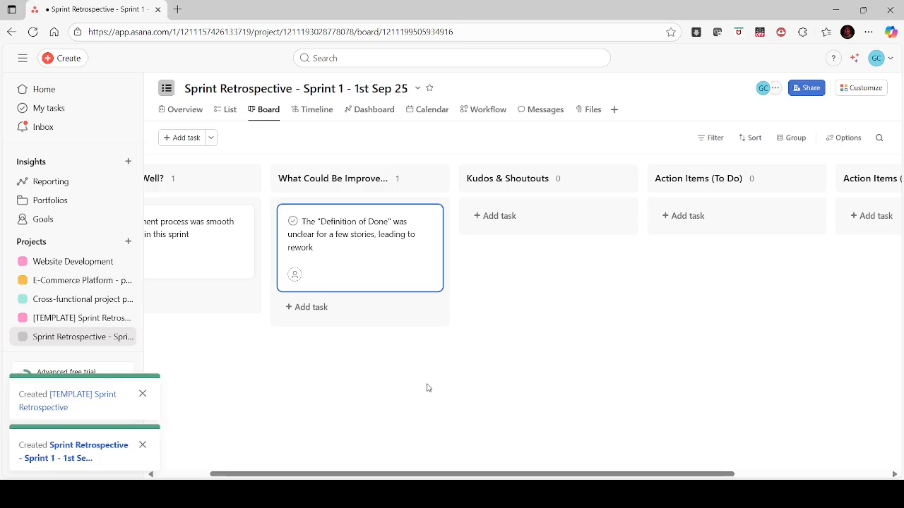
pyautogui.moveTo(456, 475); pyautogui.dragTo(381, 477)
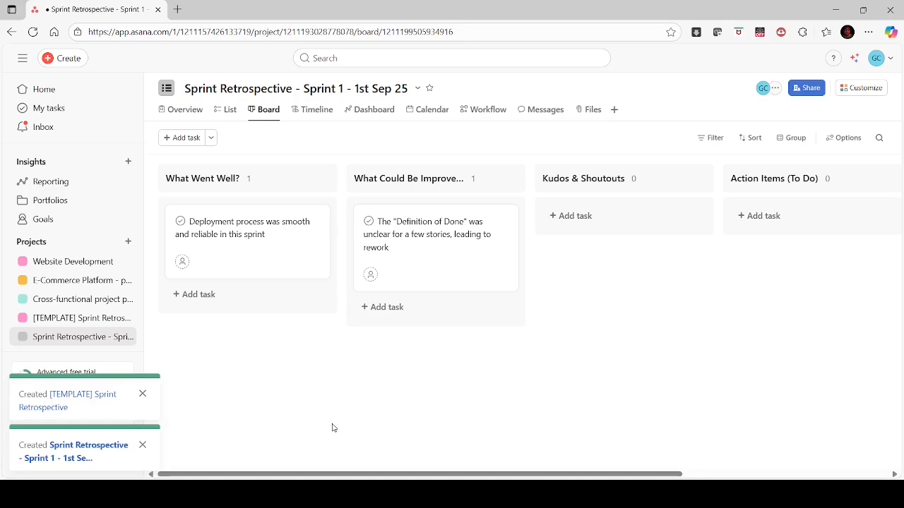
pyautogui.hotkey('alt', 'Tab')
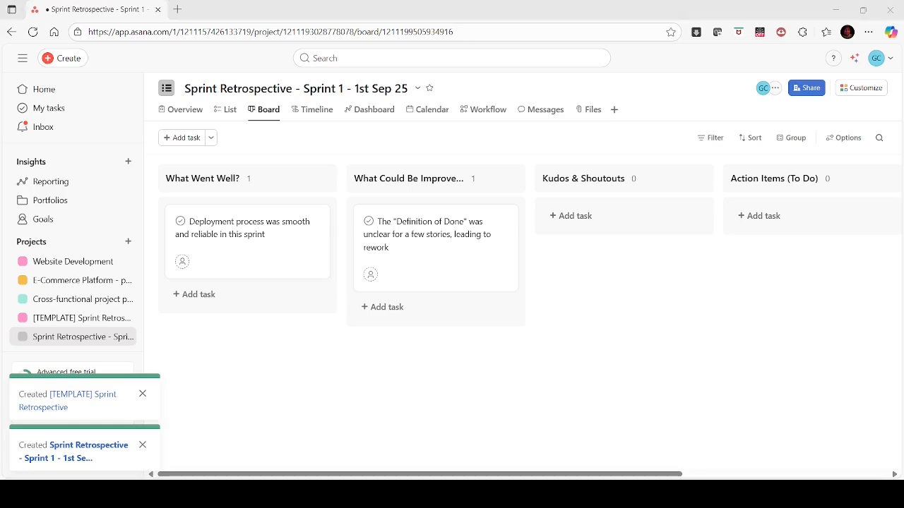
pyautogui.hotkey('alt', 'Tab')
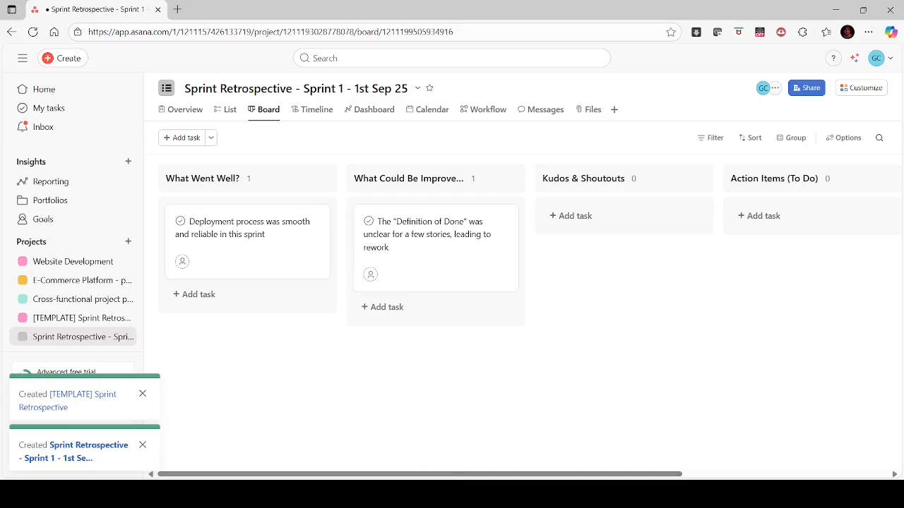
pyautogui.hotkey('alt', 'Tab')
# Add a Kudos & Shoutouts task reading "Thanks", an @ mention of the teammate's name, and "for helping the debug that nasty API!"
pyautogui.click(573, 217)
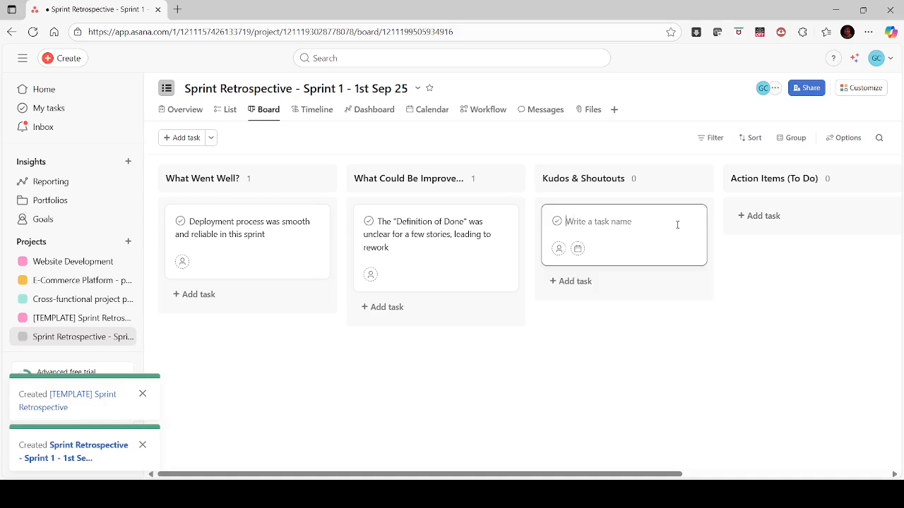
pyautogui.click(701, 230)
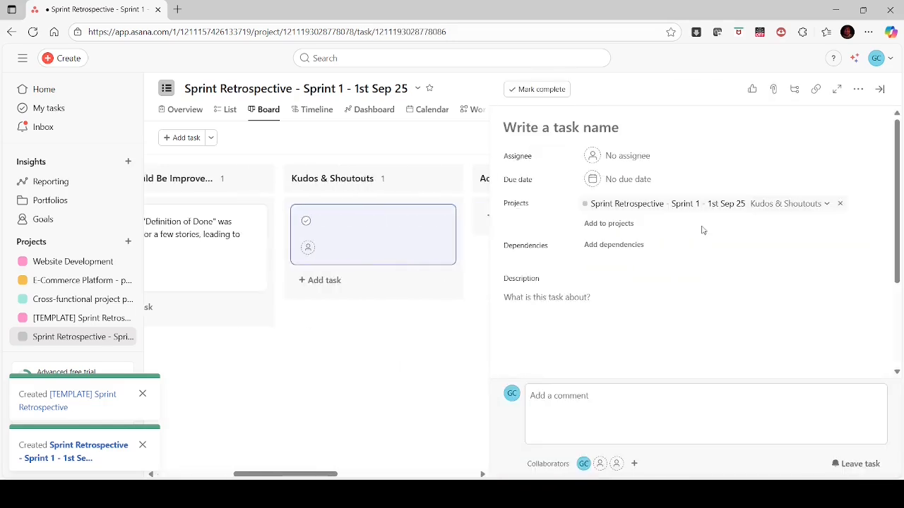
pyautogui.click(629, 128)
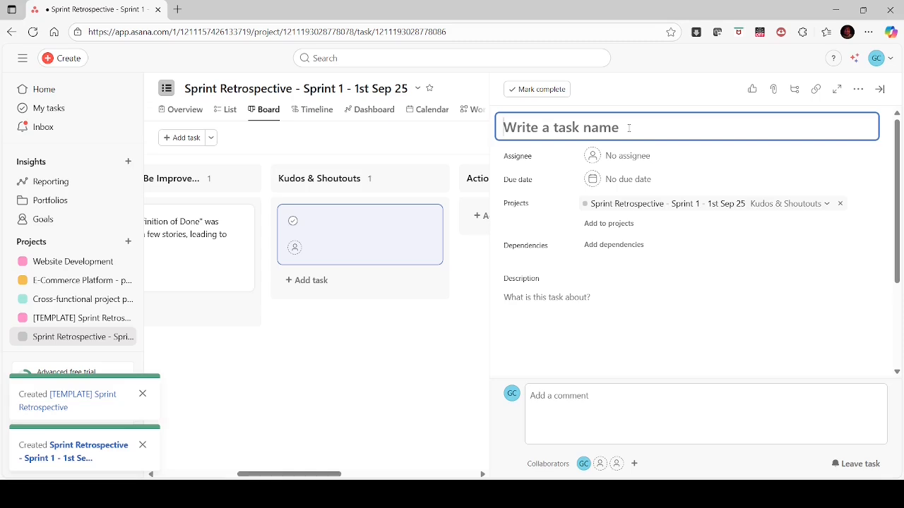
pyautogui.write('Thanks ')
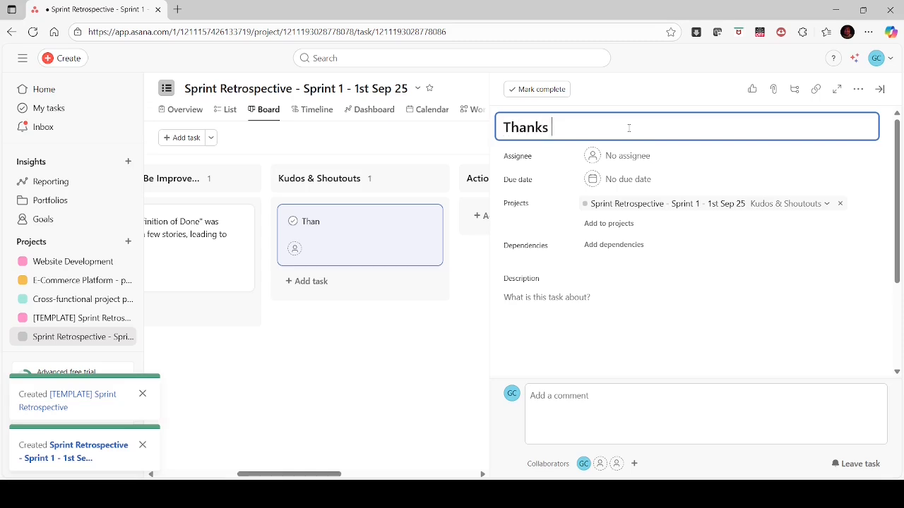
pyautogui.write('@Prakash ')
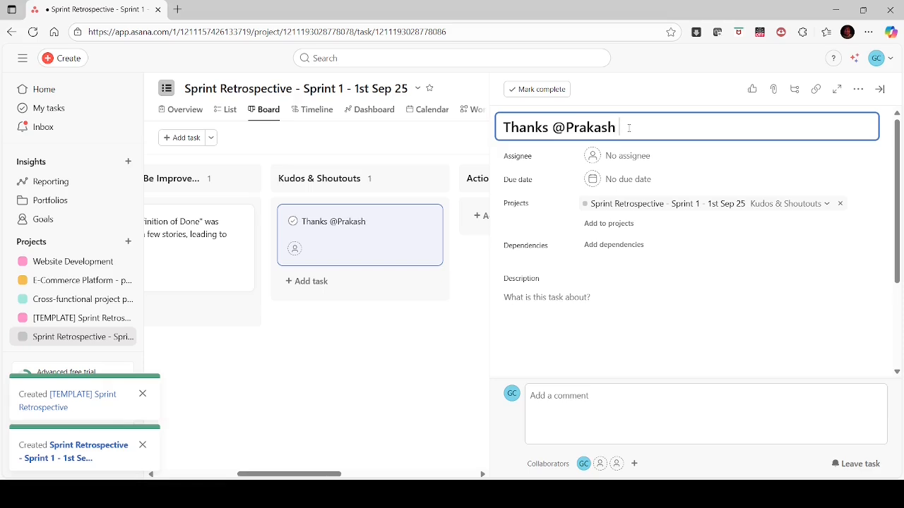
pyautogui.write('for helpin')
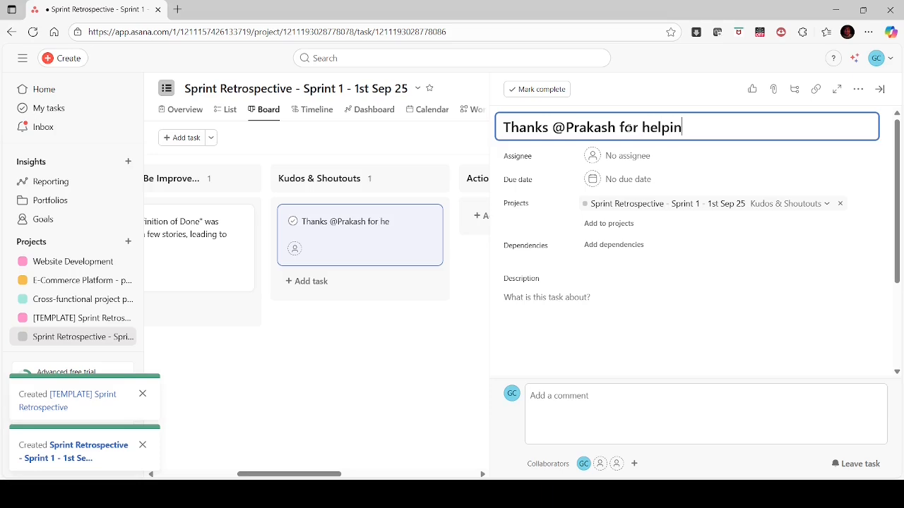
pyautogui.write('g the deb')
pyautogui.write('ug ')
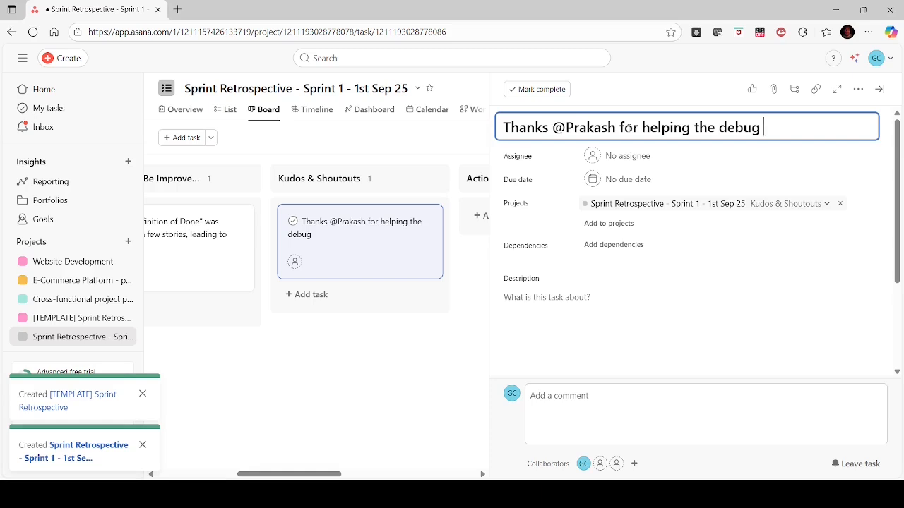
pyautogui.write('that')
pyautogui.press('BackSpace')
pyautogui.write('nas')
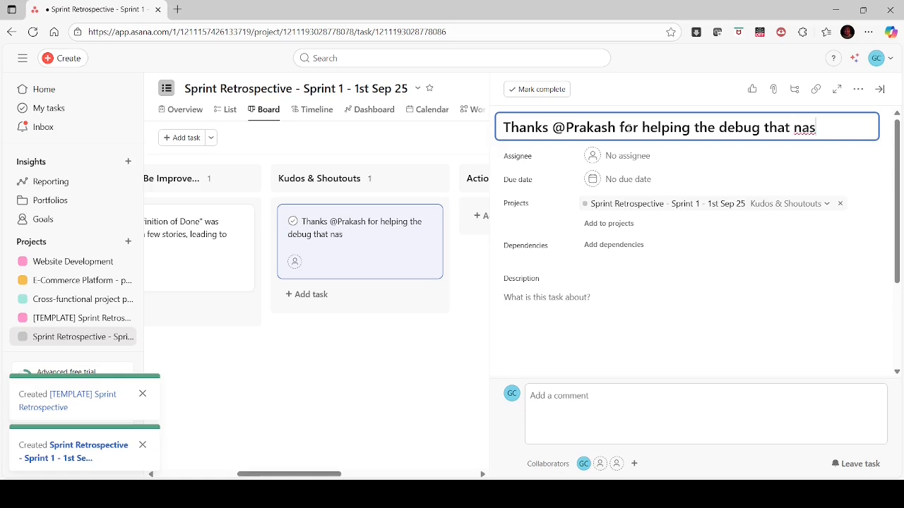
pyautogui.write('ty API!')
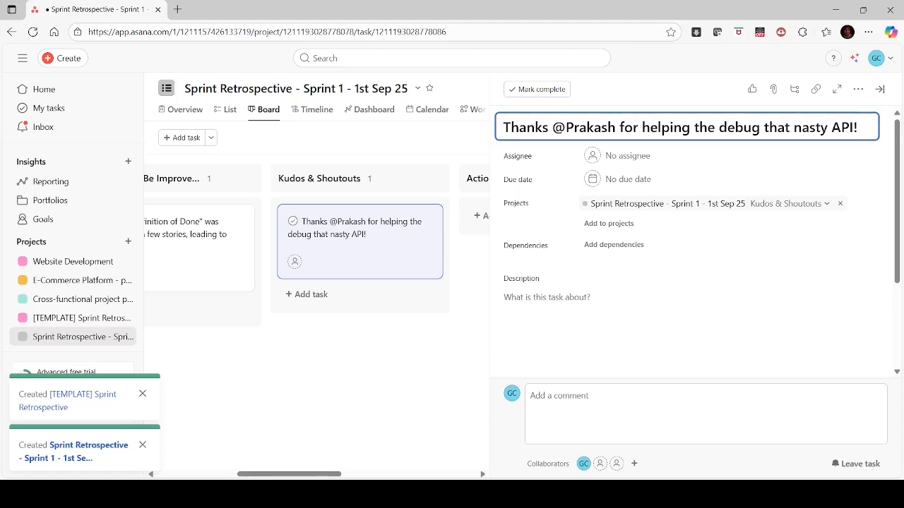
pyautogui.click(393, 381)
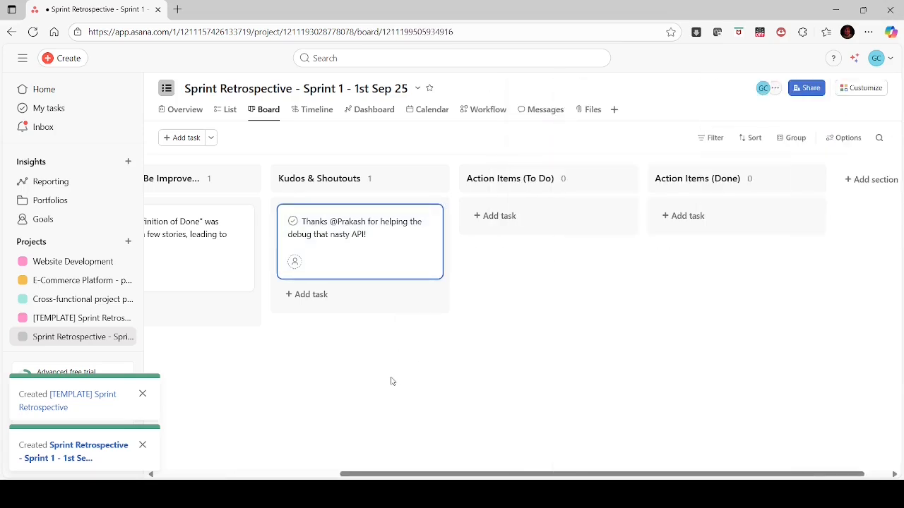
pyautogui.moveTo(571, 473); pyautogui.dragTo(389, 473)
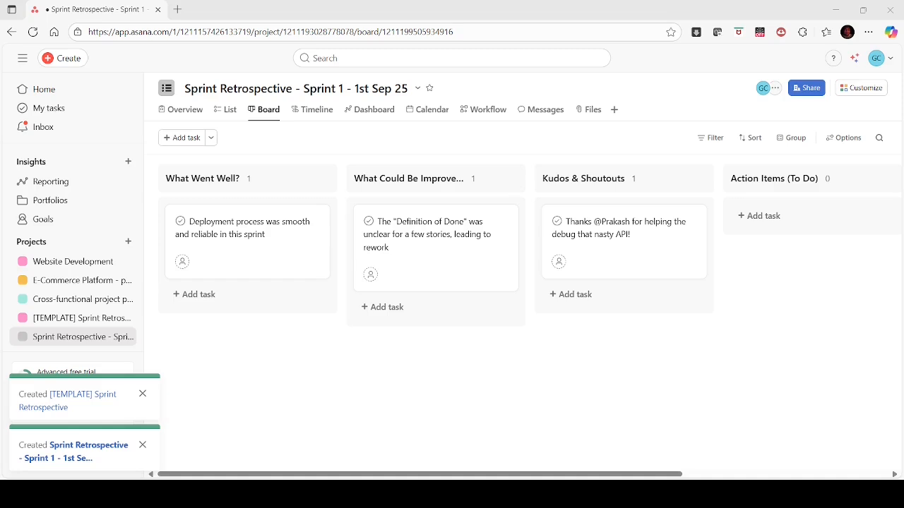
# Like the deployment task in What Went Well? and the "Definition of Done" task in What Could Be Improved?
pyautogui.click(324, 392)
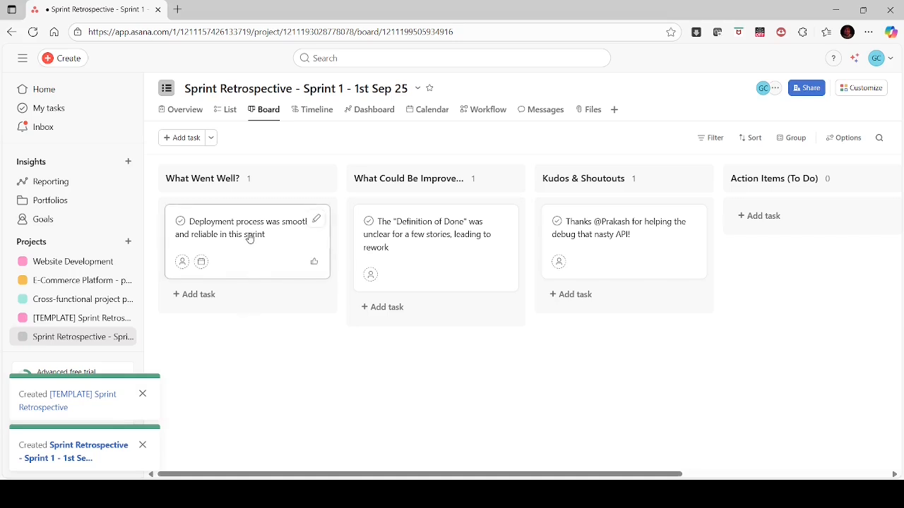
pyautogui.click(314, 263)
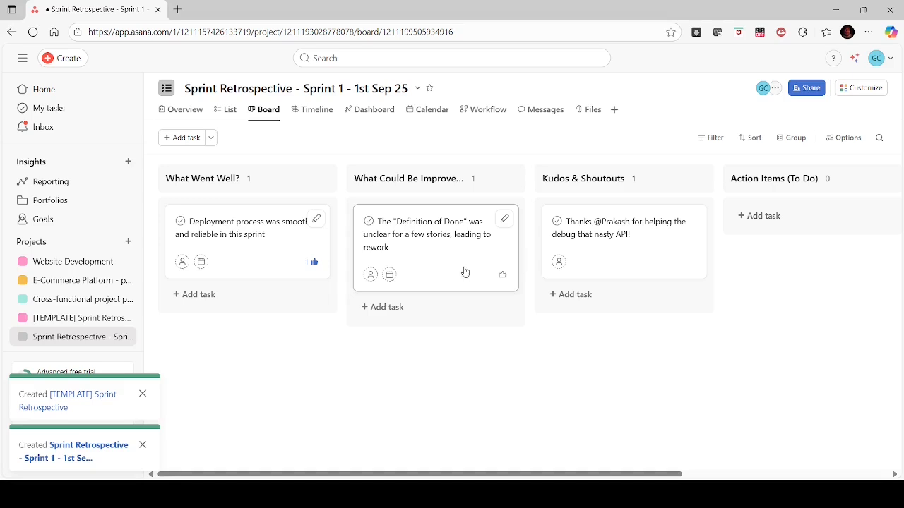
pyautogui.click(502, 278)
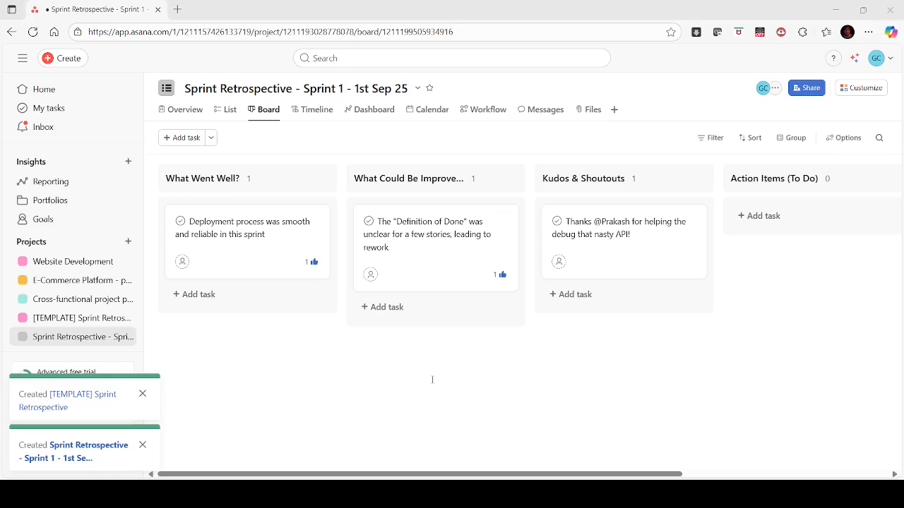
pyautogui.hotkey('alt', 'Tab')
pyautogui.hotkey('alt', 'Tab')
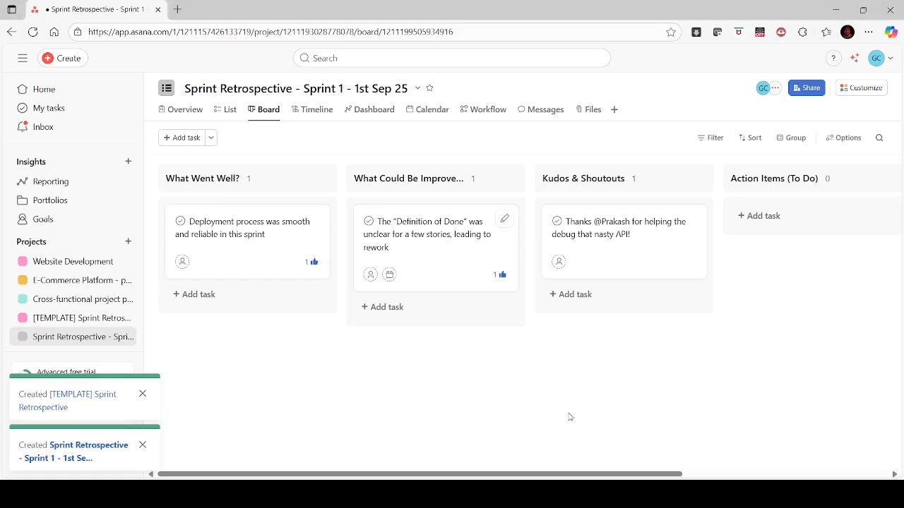
# Add a task named "Need to validate and finalize DoD during backlog grooming session" to the Action Items (To Do) section
pyautogui.moveTo(644, 471); pyautogui.dragTo(773, 466)
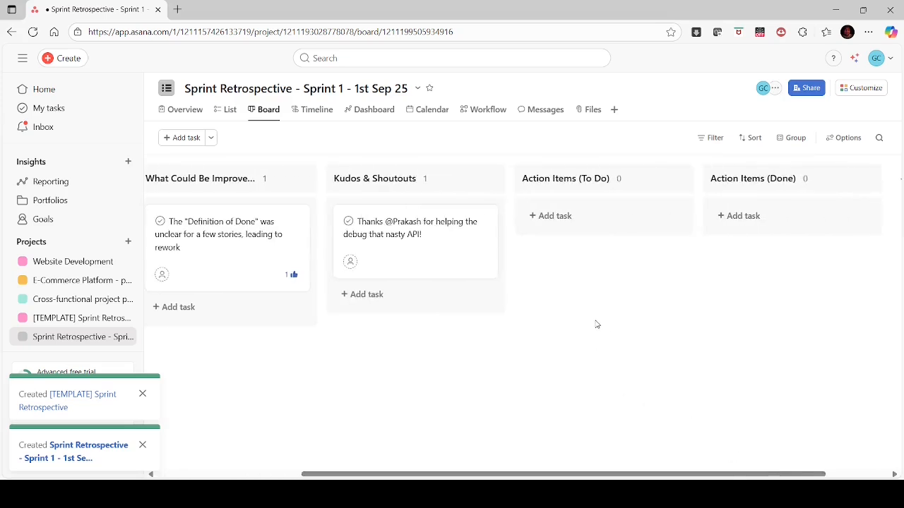
pyautogui.click(606, 217)
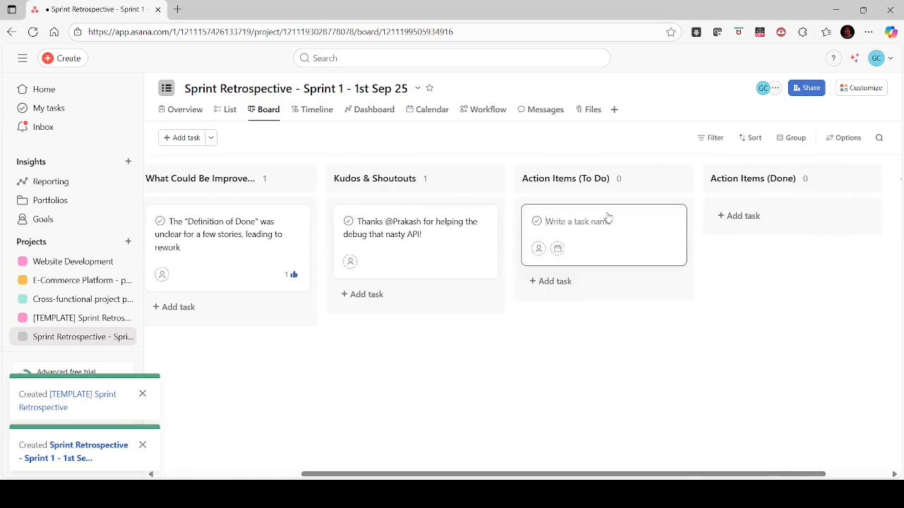
pyautogui.click(651, 214)
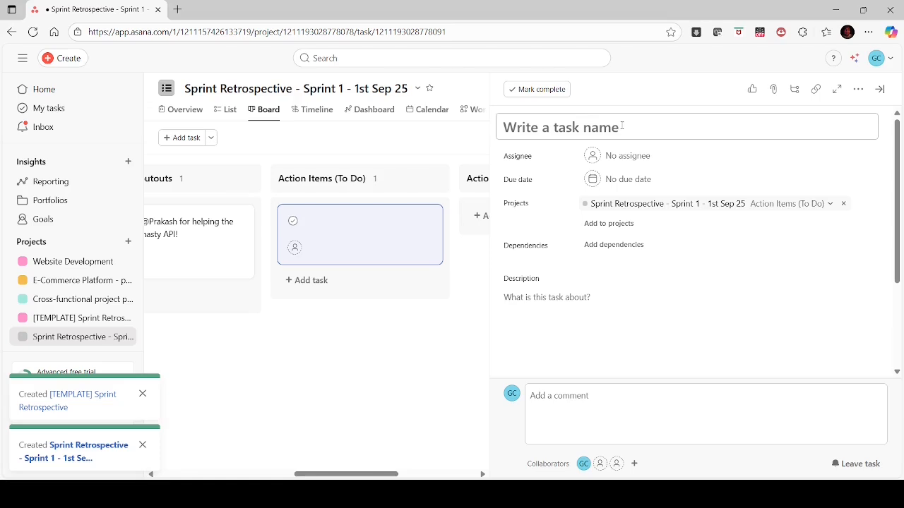
pyautogui.click(621, 126)
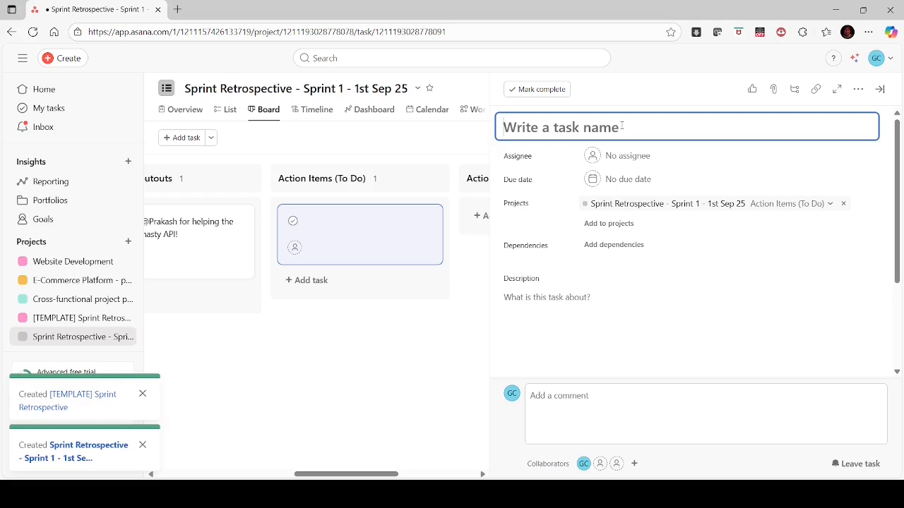
pyautogui.write('Need')
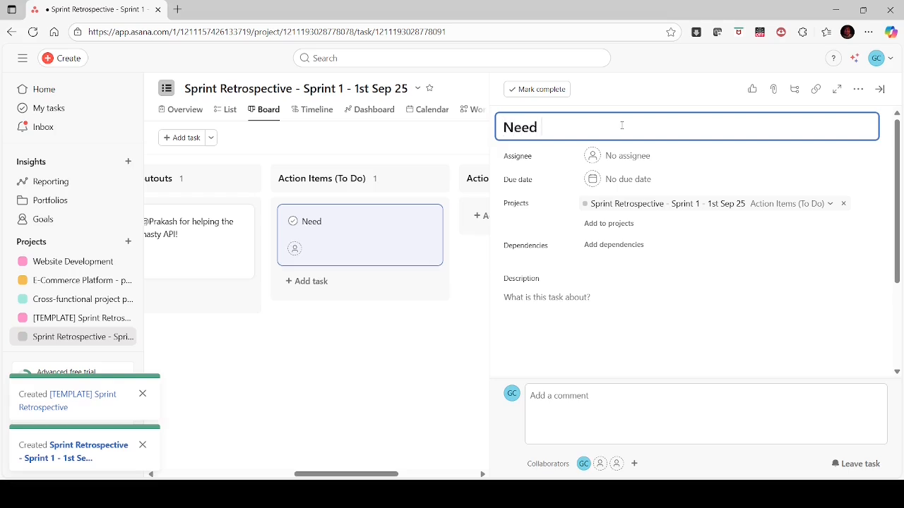
pyautogui.write(' to do all')
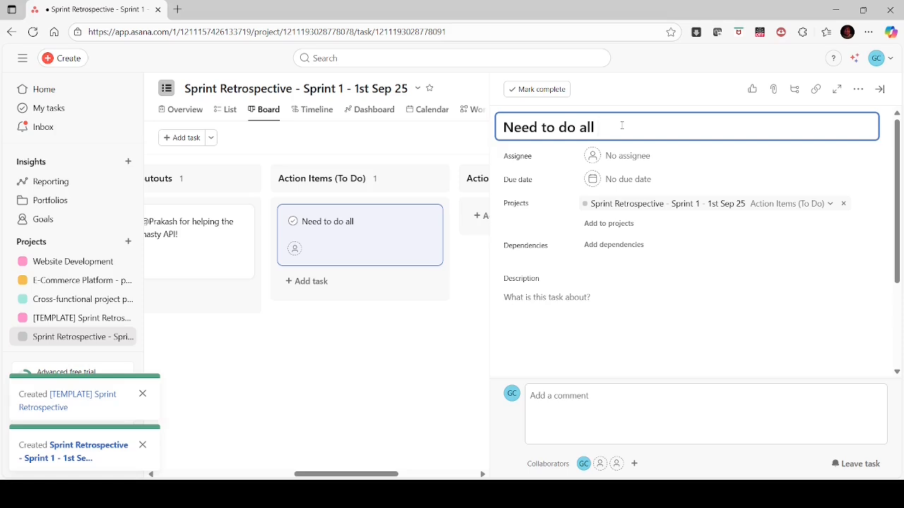
pyautogui.press('BackSpace')
pyautogui.press('BackSpace')
pyautogui.press('BackSpace')
pyautogui.press('BackSpace')
pyautogui.press('BackSpace')
pyautogui.press('BackSpace')
pyautogui.press('BackSpace')
pyautogui.write('fina')
pyautogui.press('BackSpace')
pyautogui.press('BackSpace')
pyautogui.press('BackSpace')
pyautogui.press('BackSpace')
pyautogui.write('validate ')
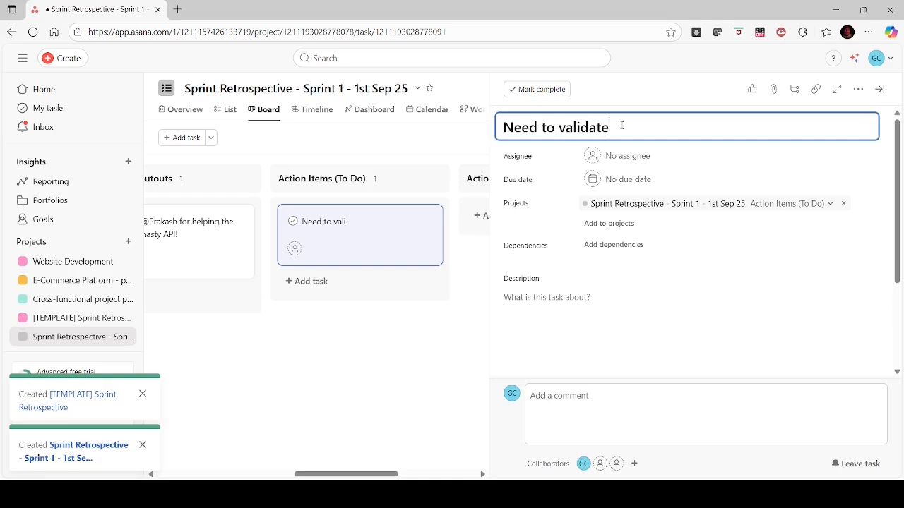
pyautogui.write('and finalize')
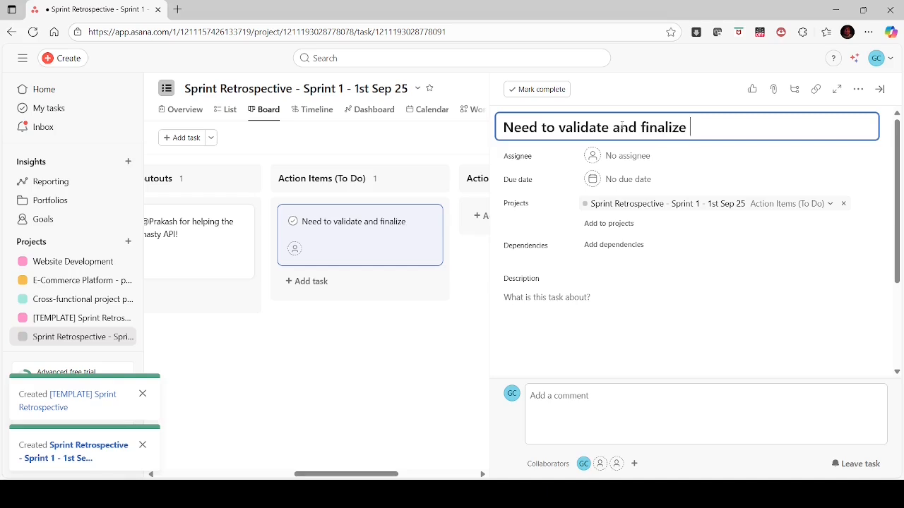
pyautogui.write(' DoD during')
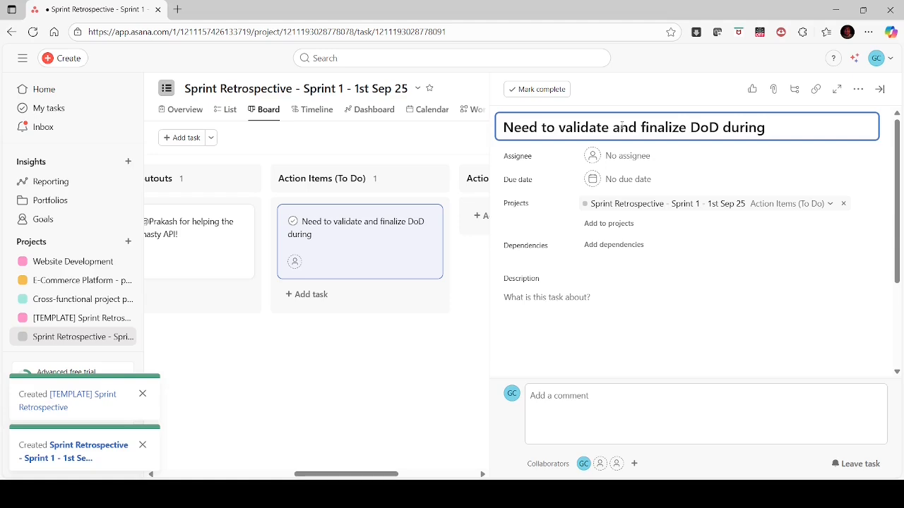
pyautogui.write('back!')
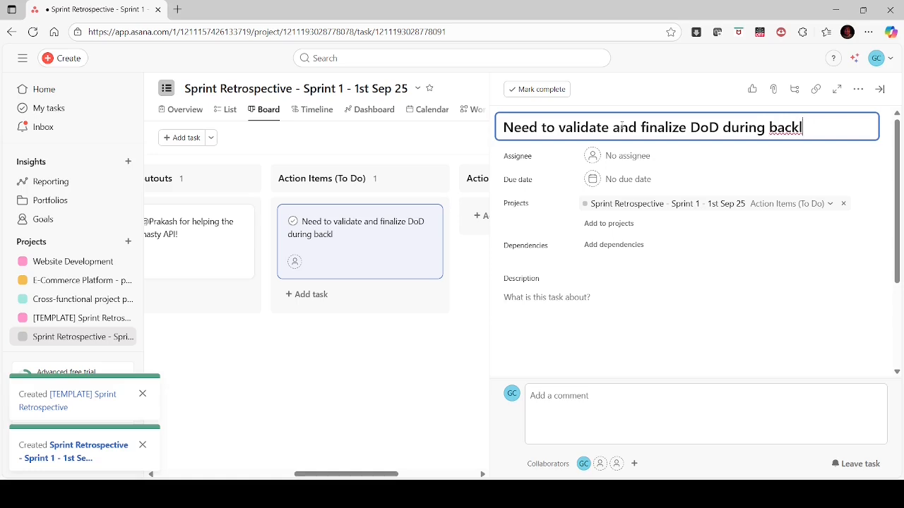
pyautogui.press('BackSpace')
pyautogui.write('log groomin')
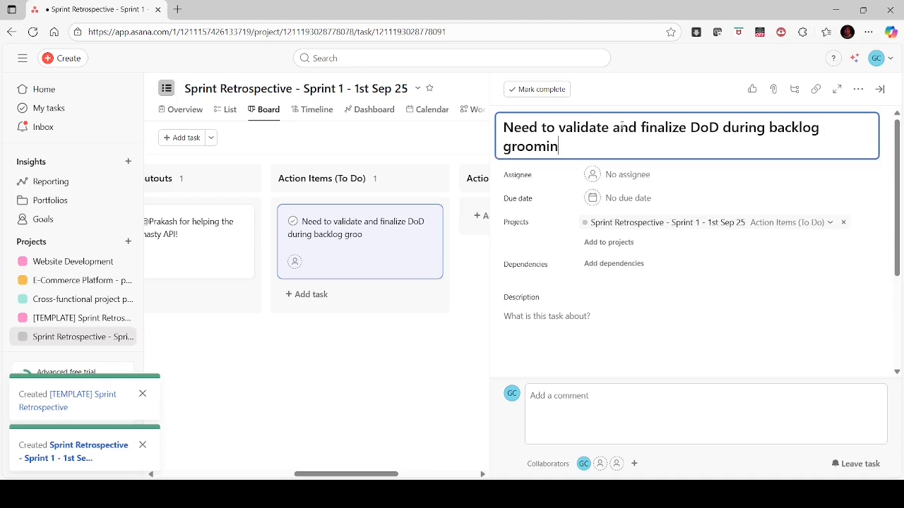
pyautogui.write('g session')
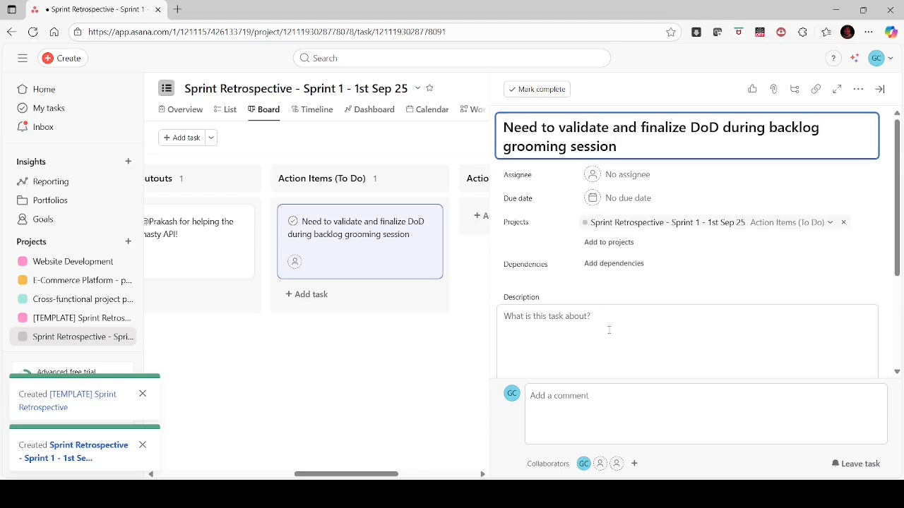
pyautogui.click(589, 400)
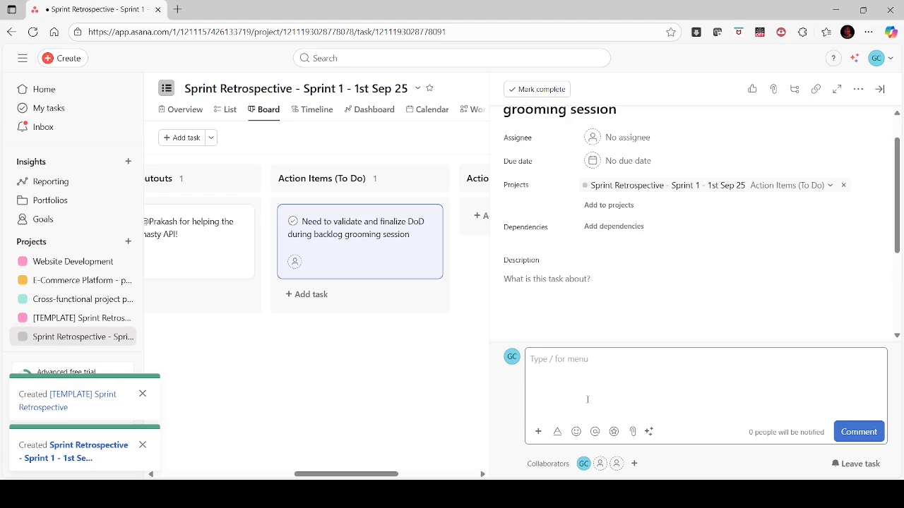
pyautogui.click(593, 280)
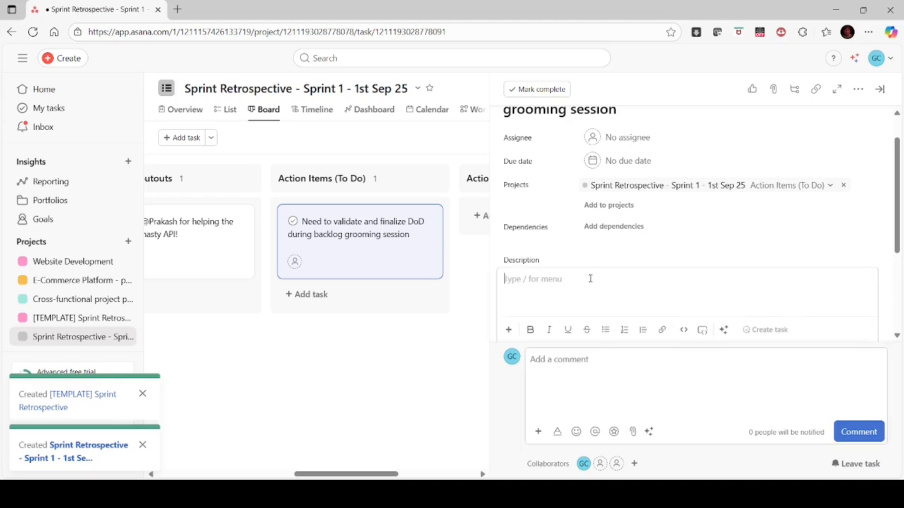
pyautogui.moveTo(897, 226)
pyautogui.mouseDown()
pyautogui.moveTo(895, 199)
pyautogui.moveTo(896, 229)
pyautogui.mouseUp()
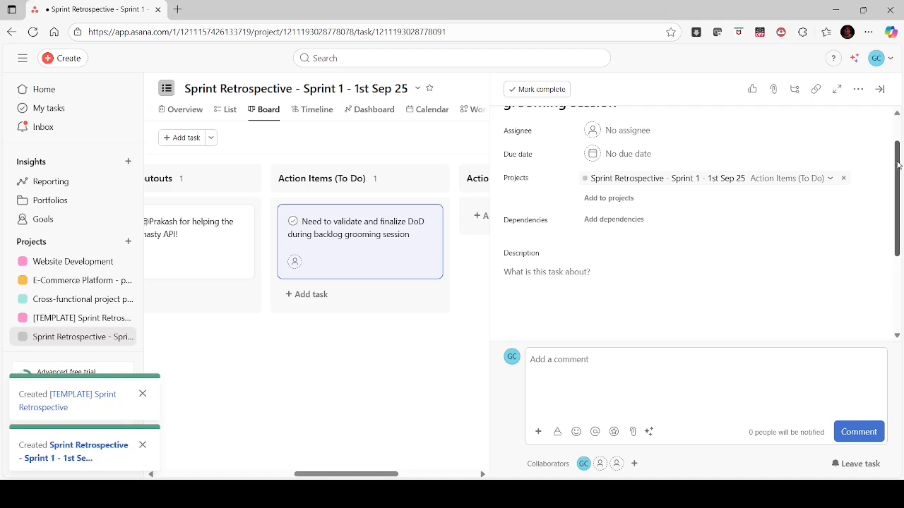
pyautogui.click(567, 274)
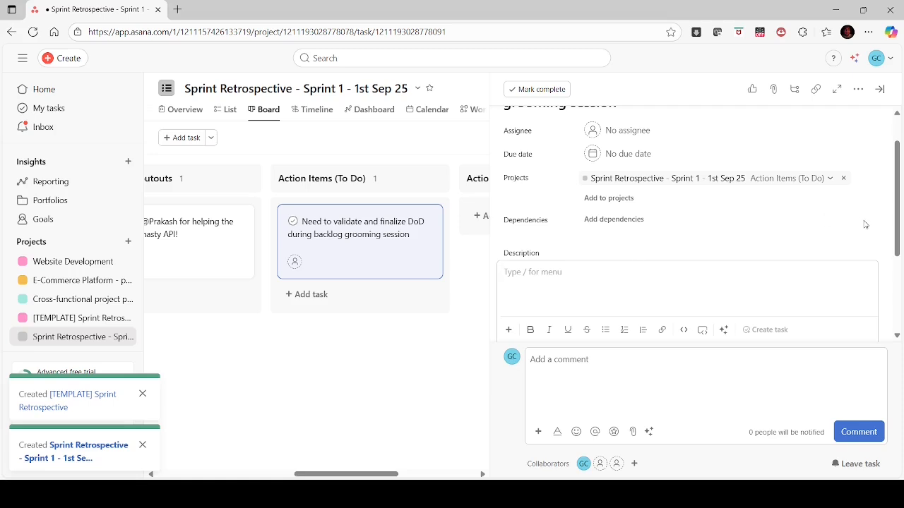
pyautogui.click(896, 235)
pyautogui.moveTo(897, 235); pyautogui.dragTo(893, 180)
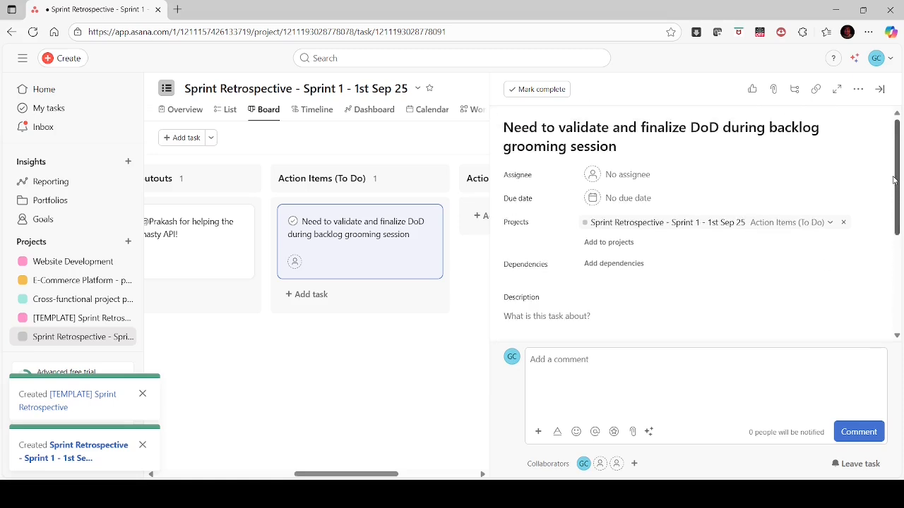
pyautogui.click(372, 400)
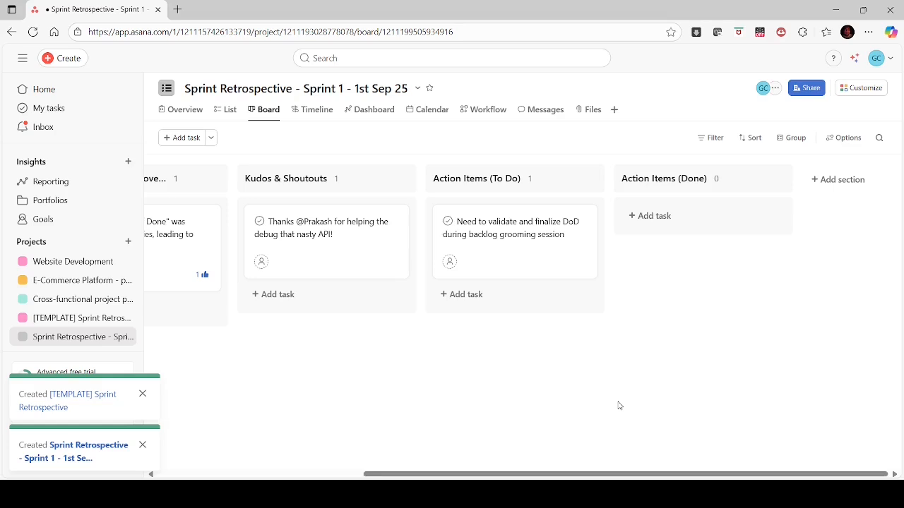
# Set the due date of the DoD action item to 5 September 2025 and close its details
pyautogui.click(534, 249)
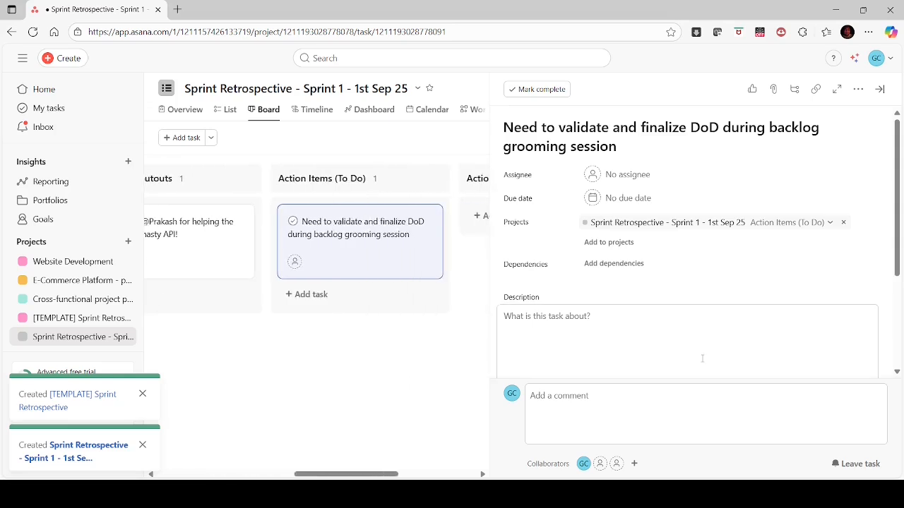
pyautogui.click(632, 199)
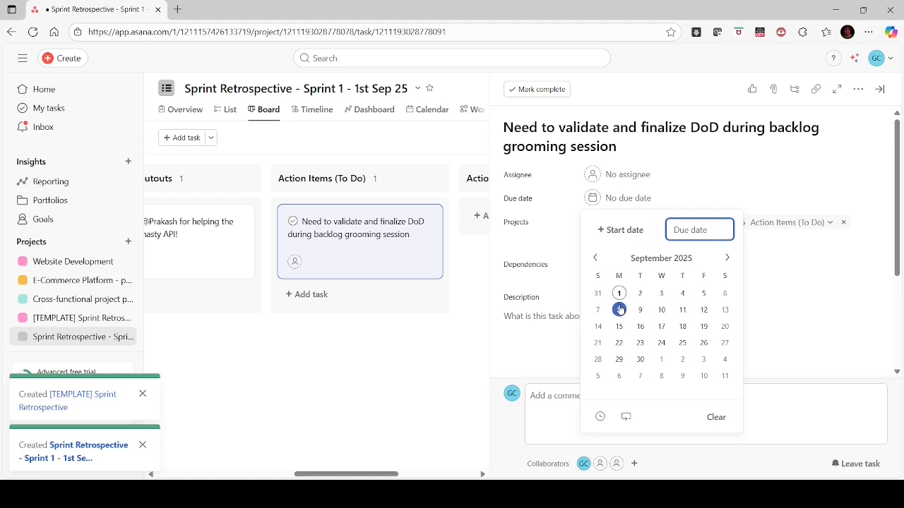
pyautogui.click(703, 297)
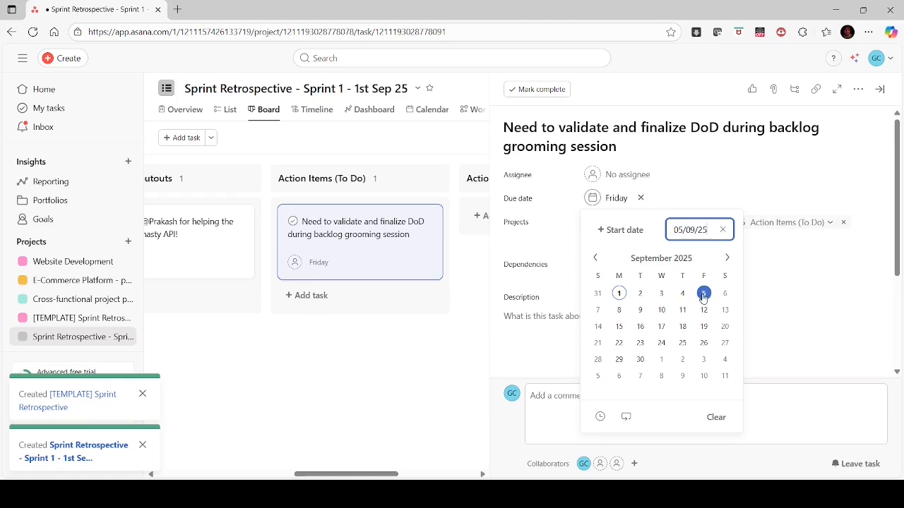
pyautogui.click(412, 360)
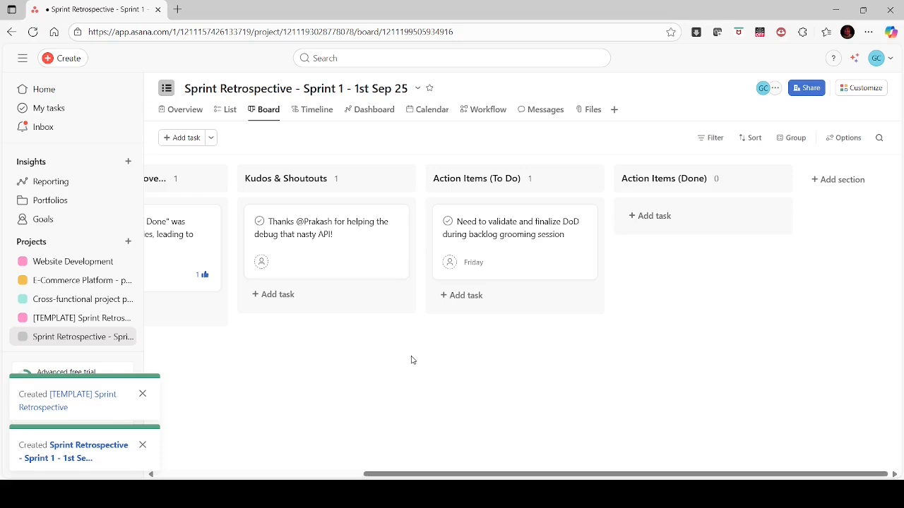
# Assign the DoD action item to the chosen limited access teammate and close its details
pyautogui.click(542, 268)
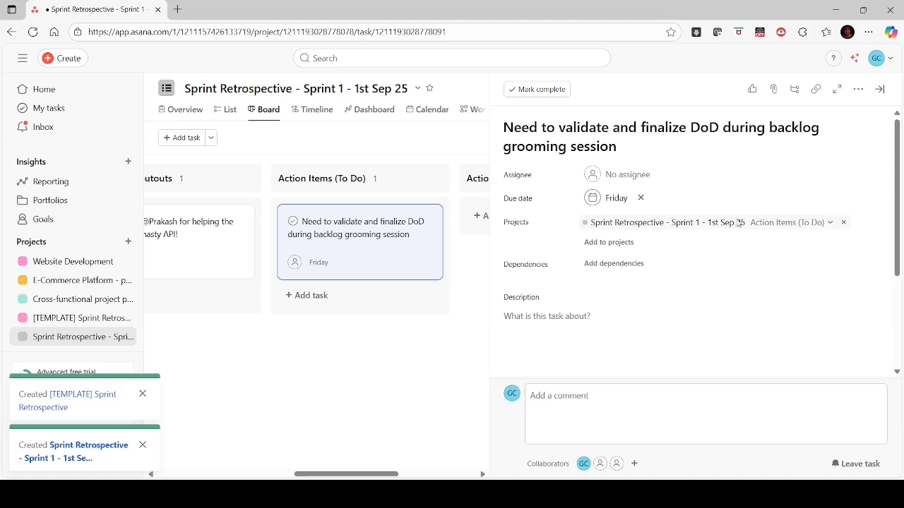
pyautogui.click(635, 174)
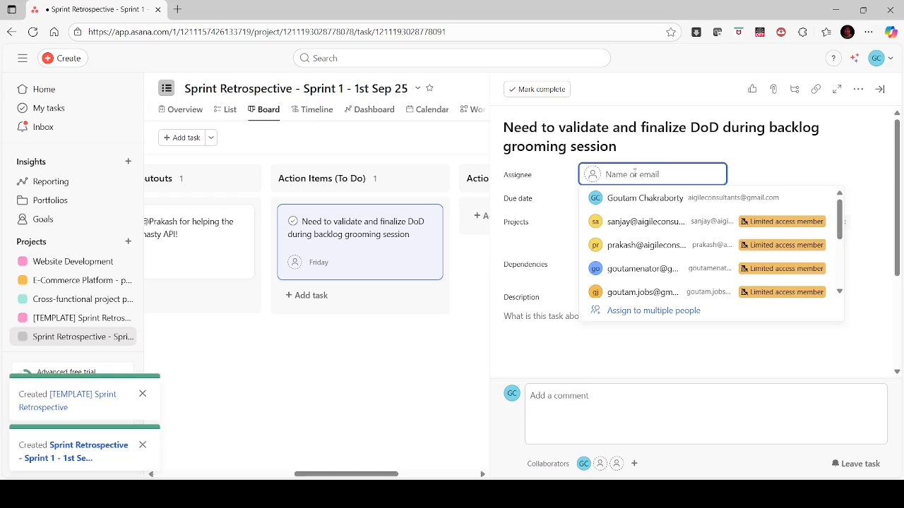
pyautogui.moveTo(840, 222); pyautogui.dragTo(844, 282)
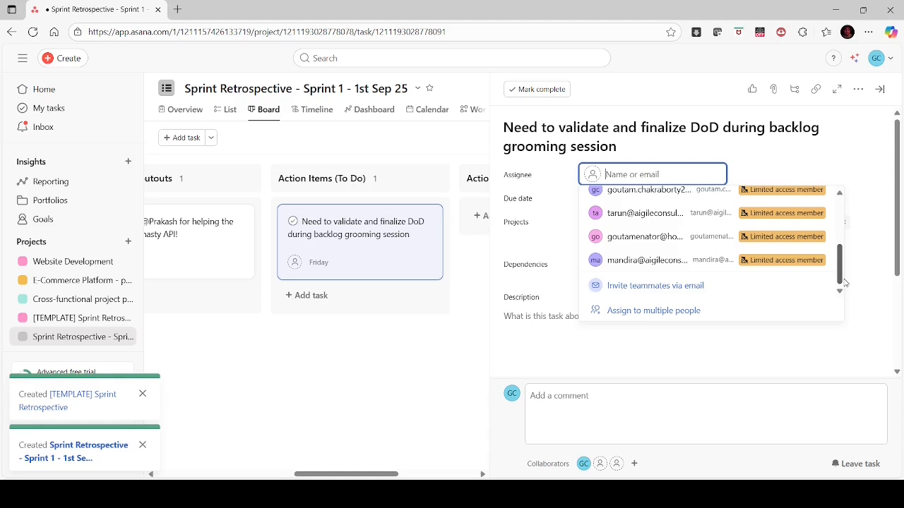
pyautogui.click(633, 216)
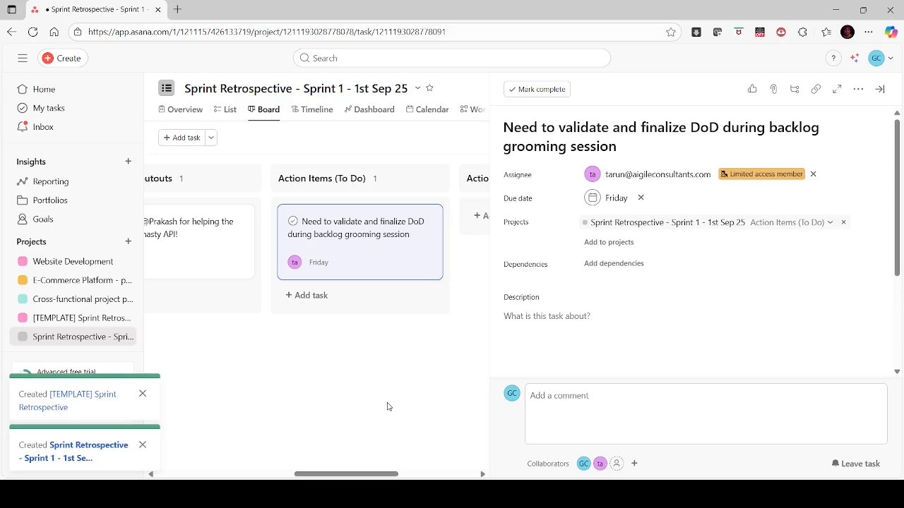
pyautogui.click(436, 384)
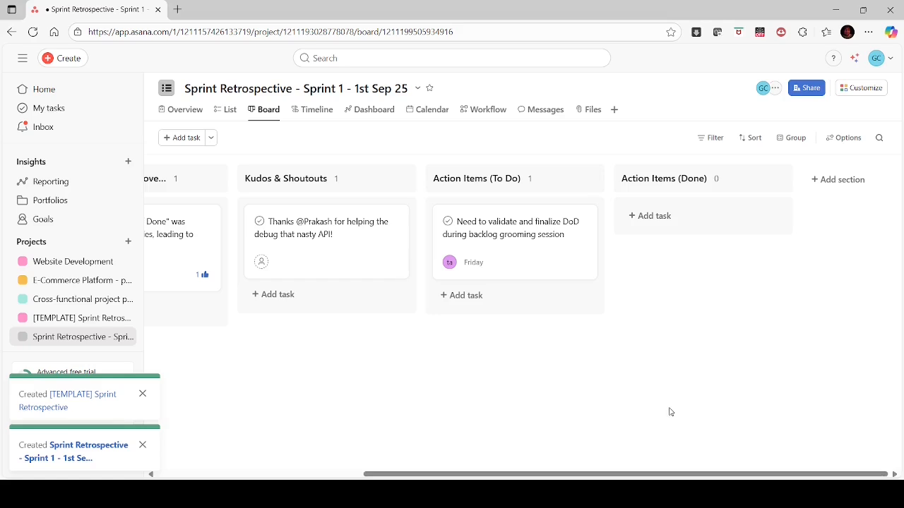
pyautogui.hotkey('alt', 'Tab')
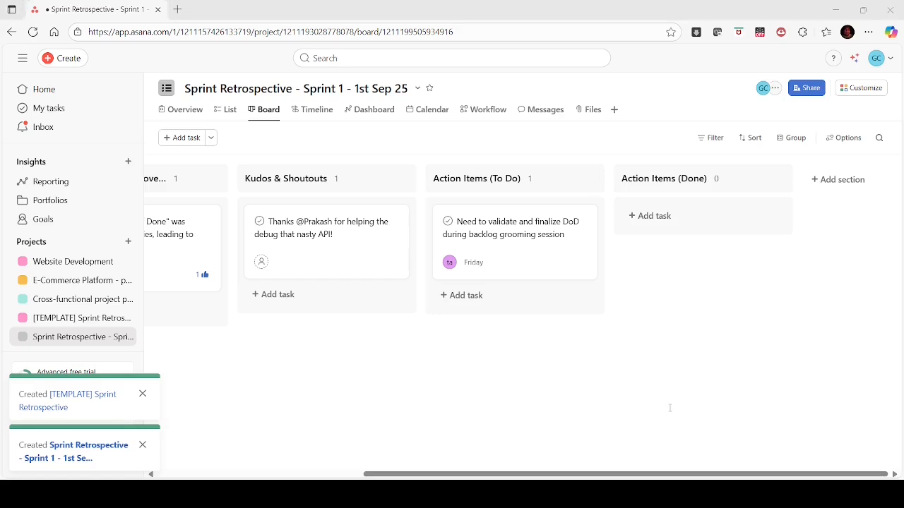
pyautogui.click(675, 340)
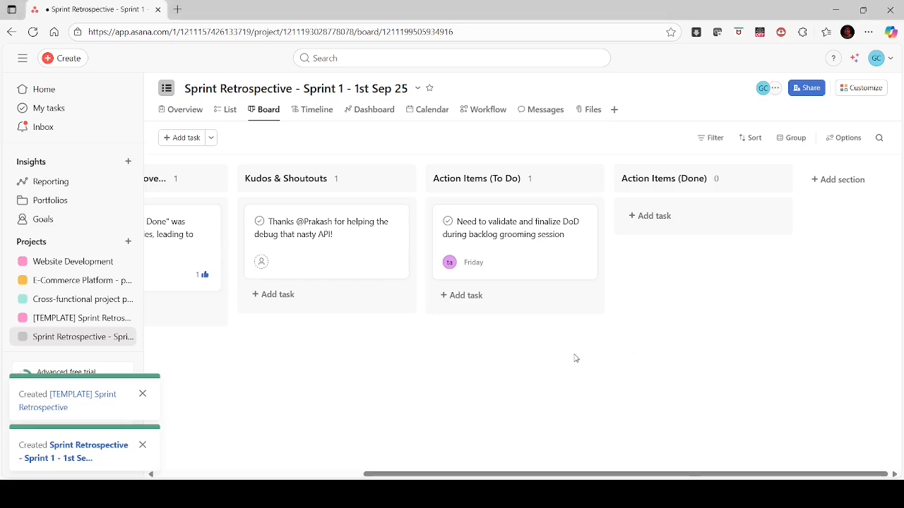